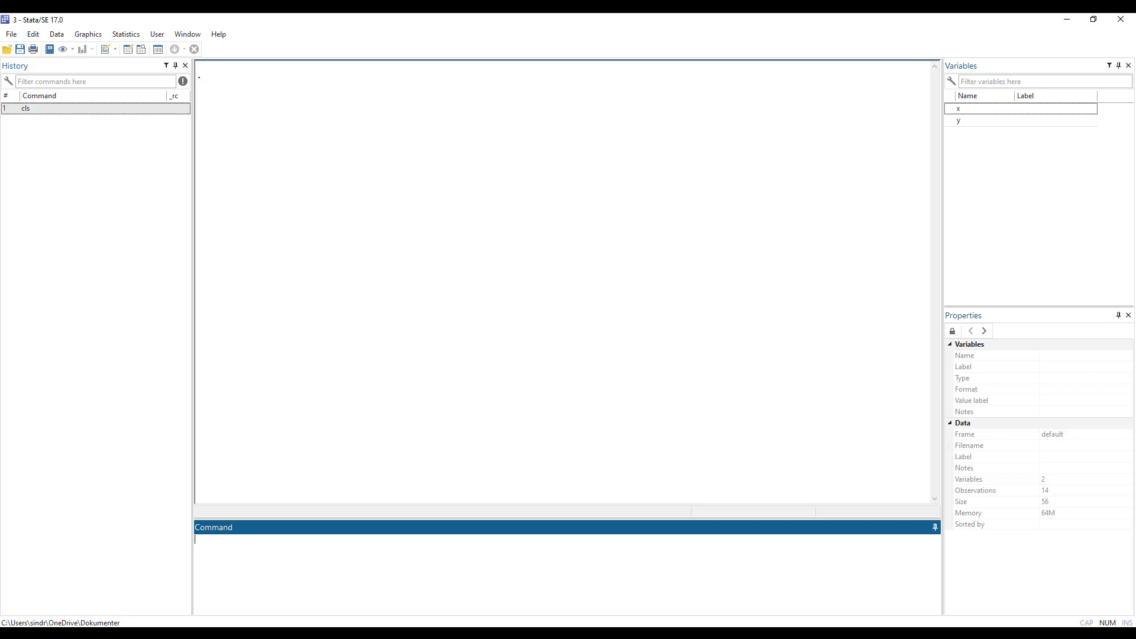
# Step: Regress y on x in Stata with the command reg y x
pyautogui.write('reg y x')
pyautogui.press('Return')
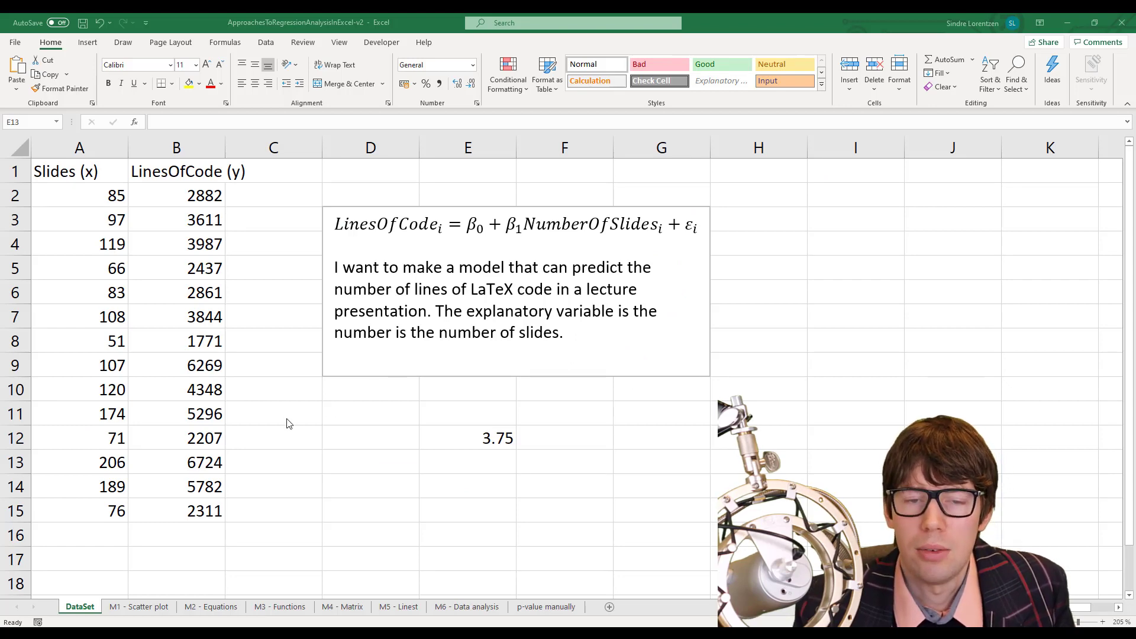
# Step: Switch to Excel and highlight the LinesOfCode values in B2:B15, then the Slides values in A2:A15 on the DataSet sheet
pyautogui.click(96, 194)
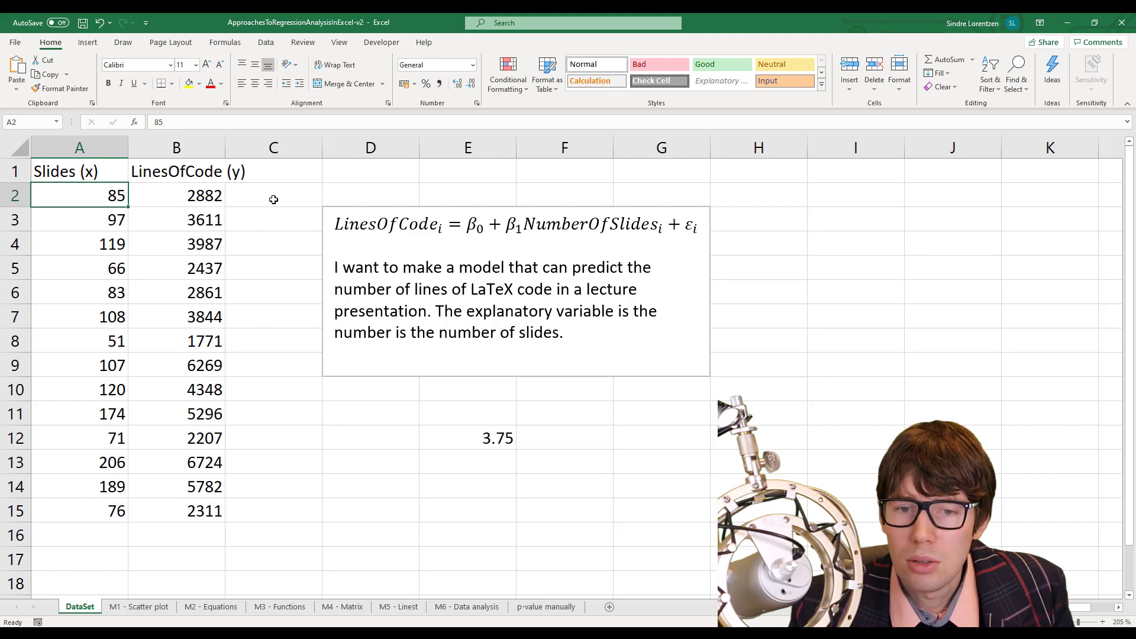
pyautogui.press('Right')
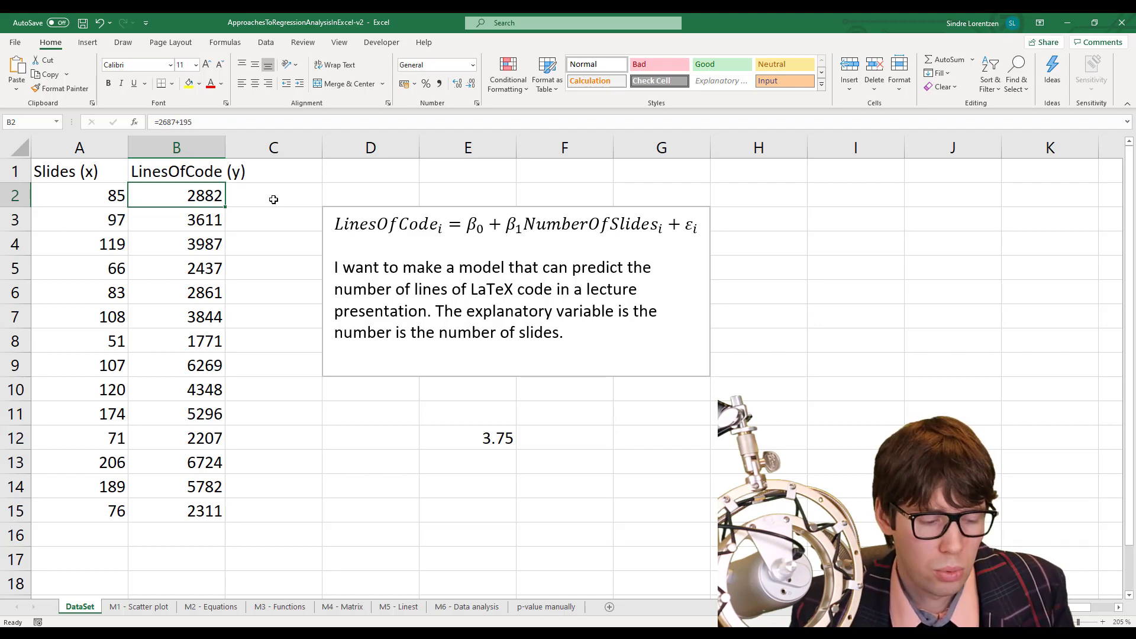
pyautogui.hotkey('ctrl', 'shift', 'Down')
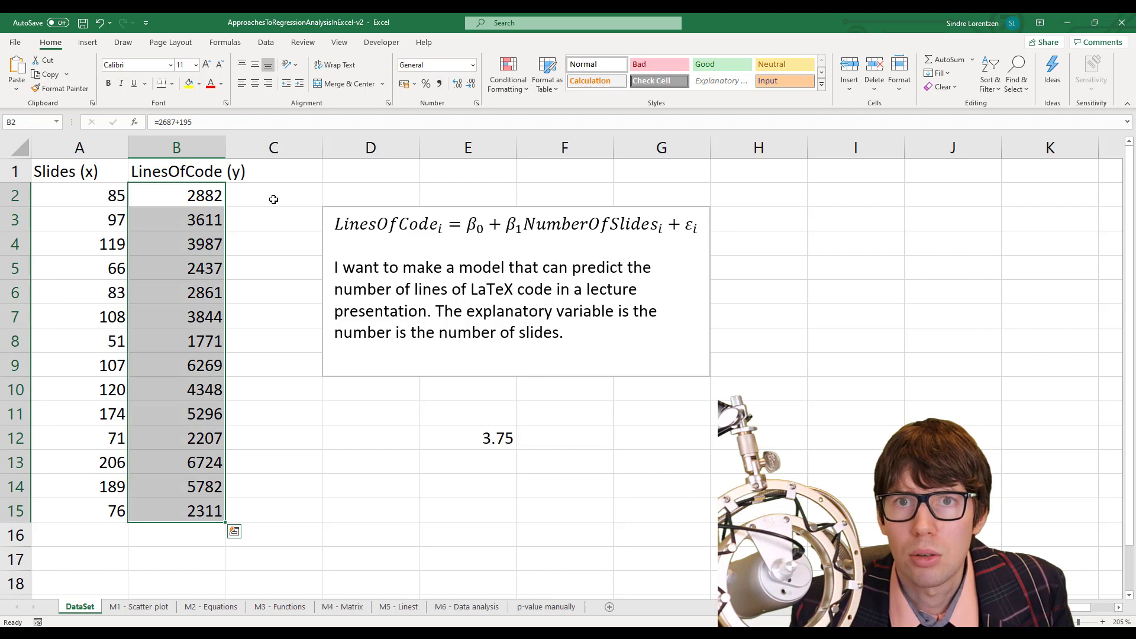
pyautogui.press('Left')
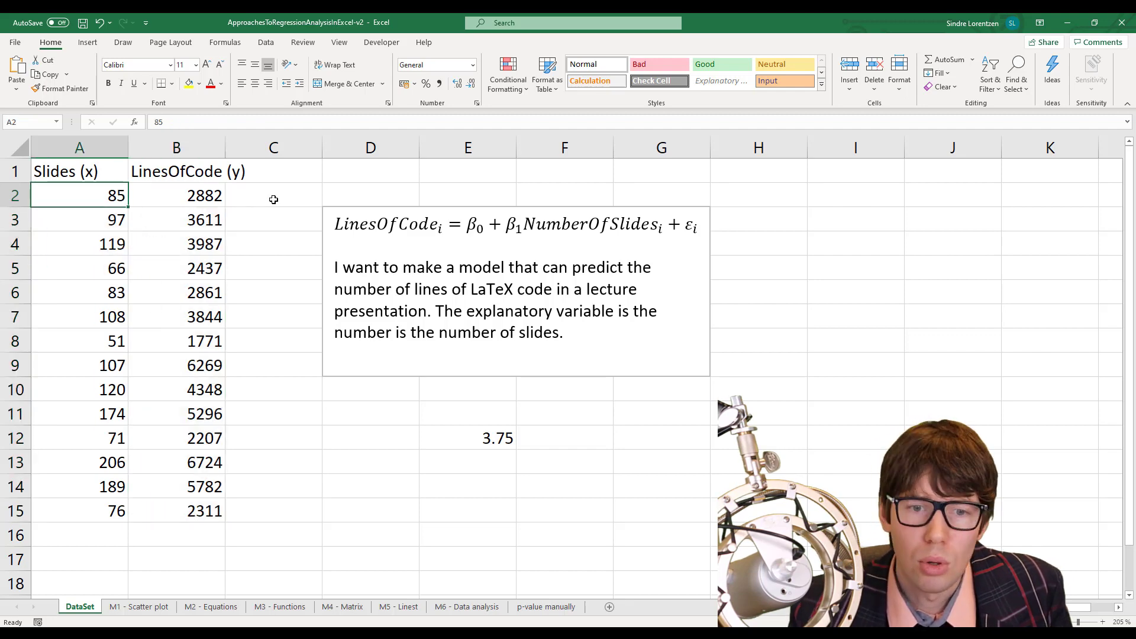
pyautogui.hotkey('ctrl', 'shift', 'Down')
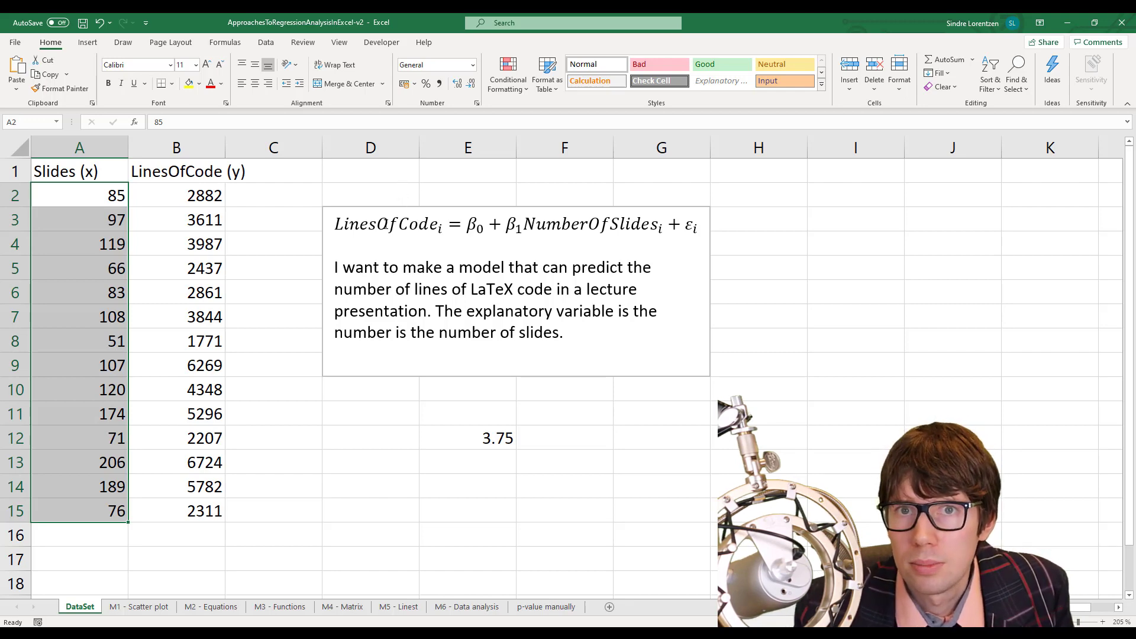
# Step: Open the M1 - Scatter plot sheet and shift the existing scatter plot slightly away from the data columns
pyautogui.click(151, 607)
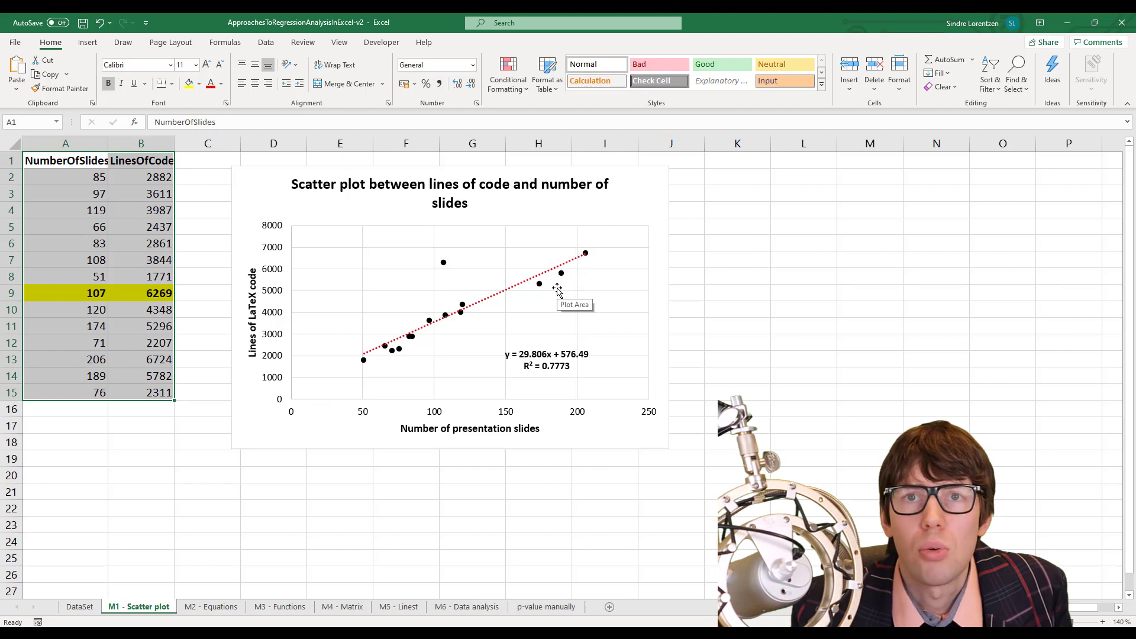
pyautogui.click(268, 191)
pyautogui.moveTo(268, 191); pyautogui.dragTo(283, 192)
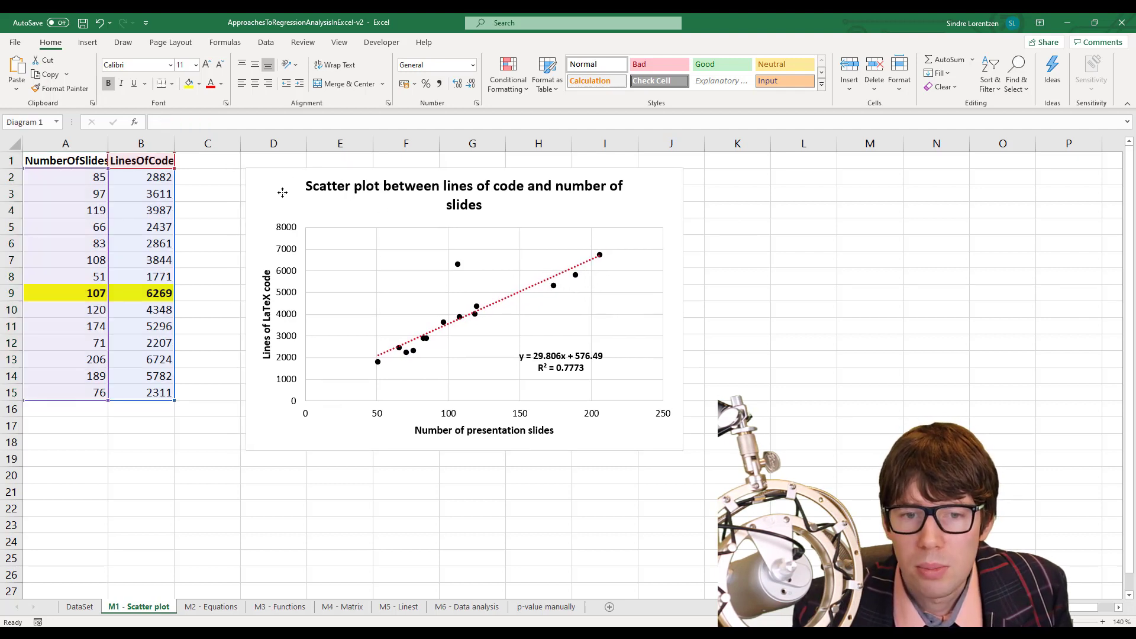
pyautogui.click(221, 188)
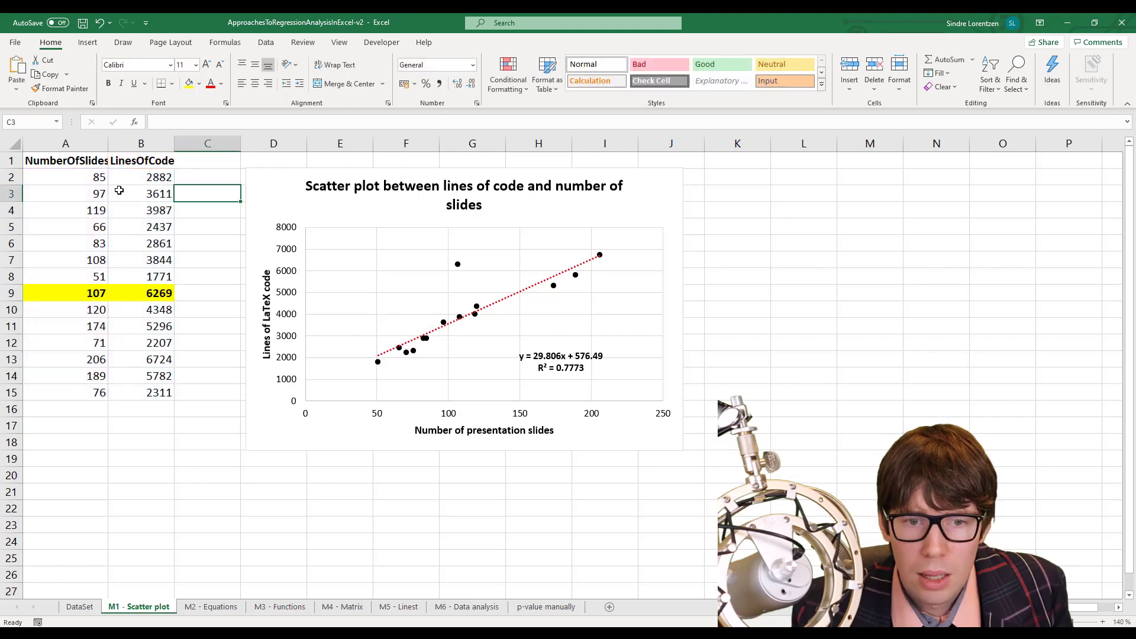
# Step: Insert a markers-only scatter chart from A2:B15 and place it over the existing plot beside the data
pyautogui.moveTo(83, 178); pyautogui.dragTo(160, 389)
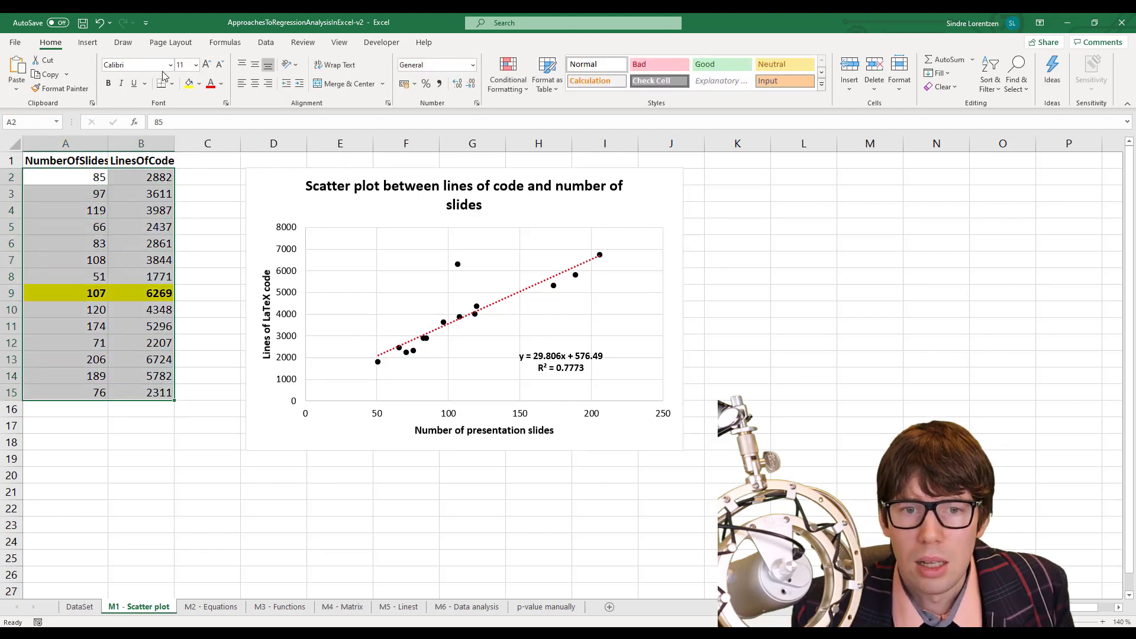
pyautogui.click(88, 43)
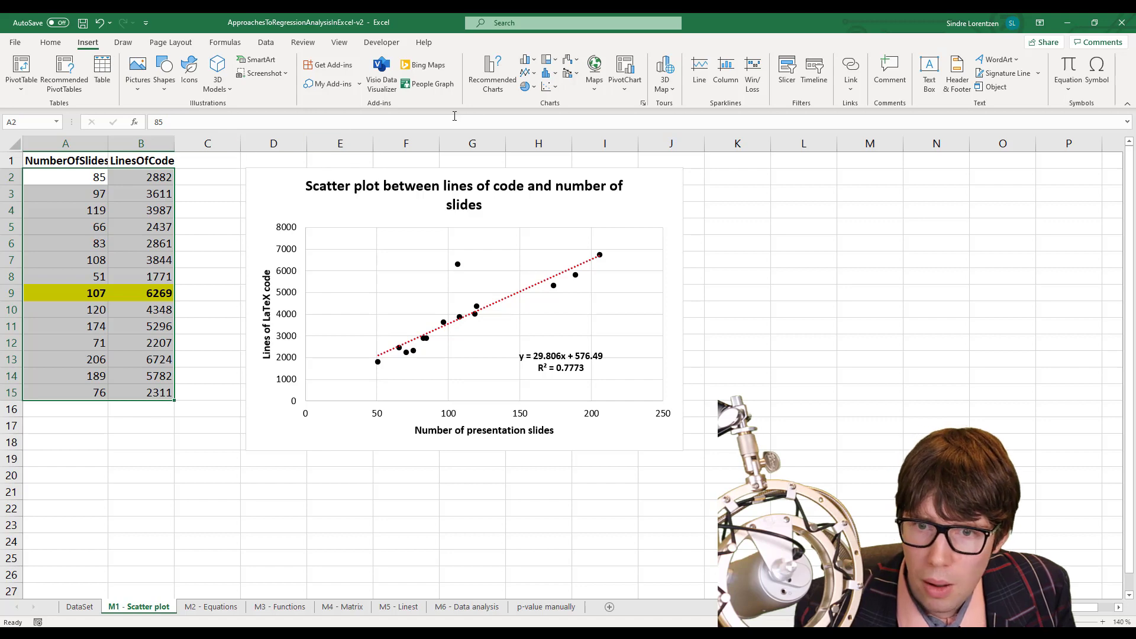
pyautogui.click(548, 86)
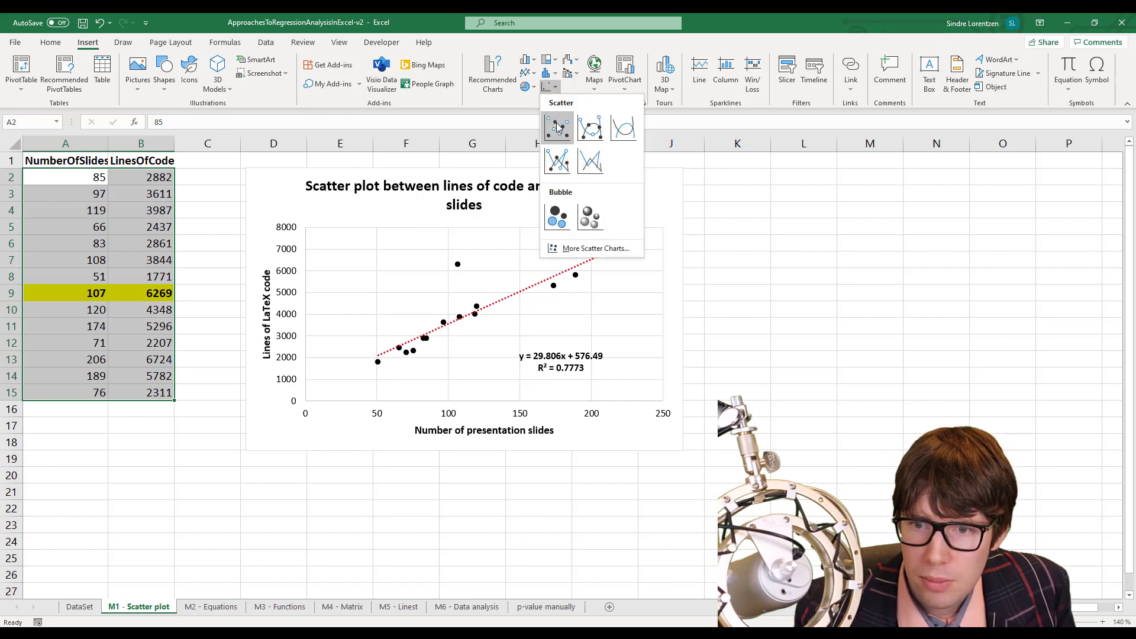
pyautogui.click(558, 128)
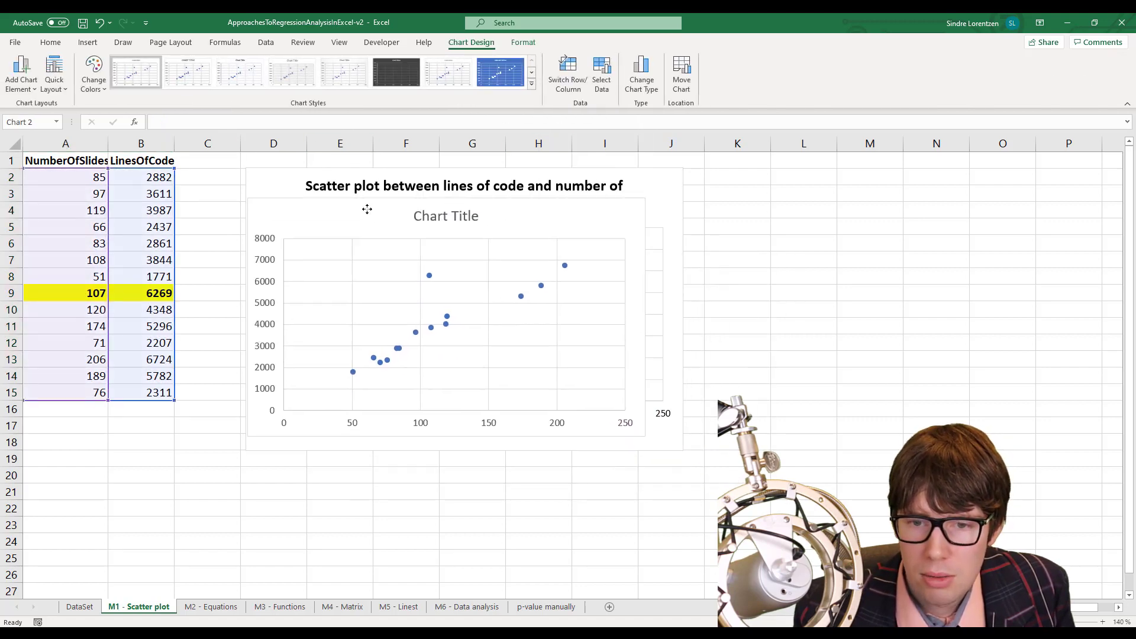
pyautogui.moveTo(367, 209); pyautogui.dragTo(335, 190)
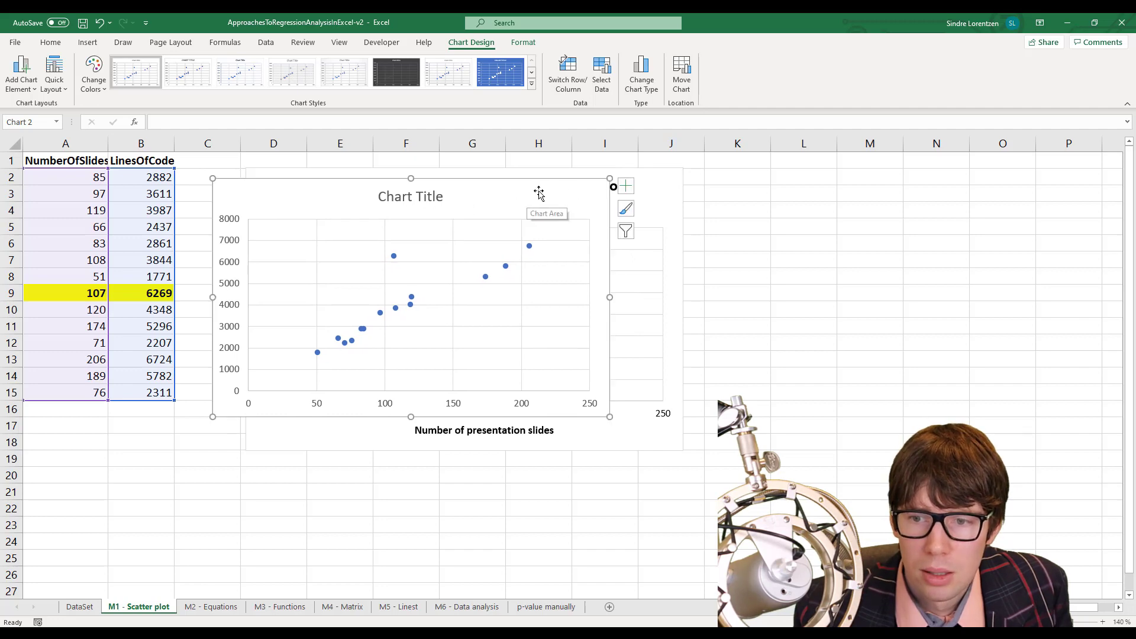
# Step: Add a linear trendline to the new chart with its equation and R-squared value, and move that label to the plot's upper-left corner
pyautogui.click(627, 188)
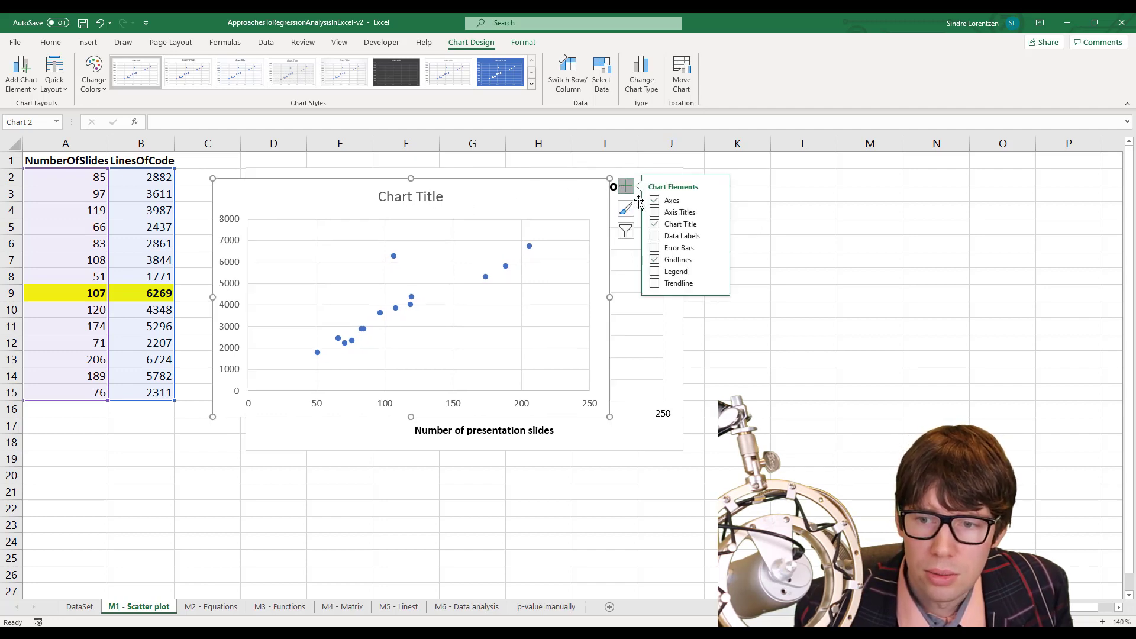
pyautogui.click(655, 284)
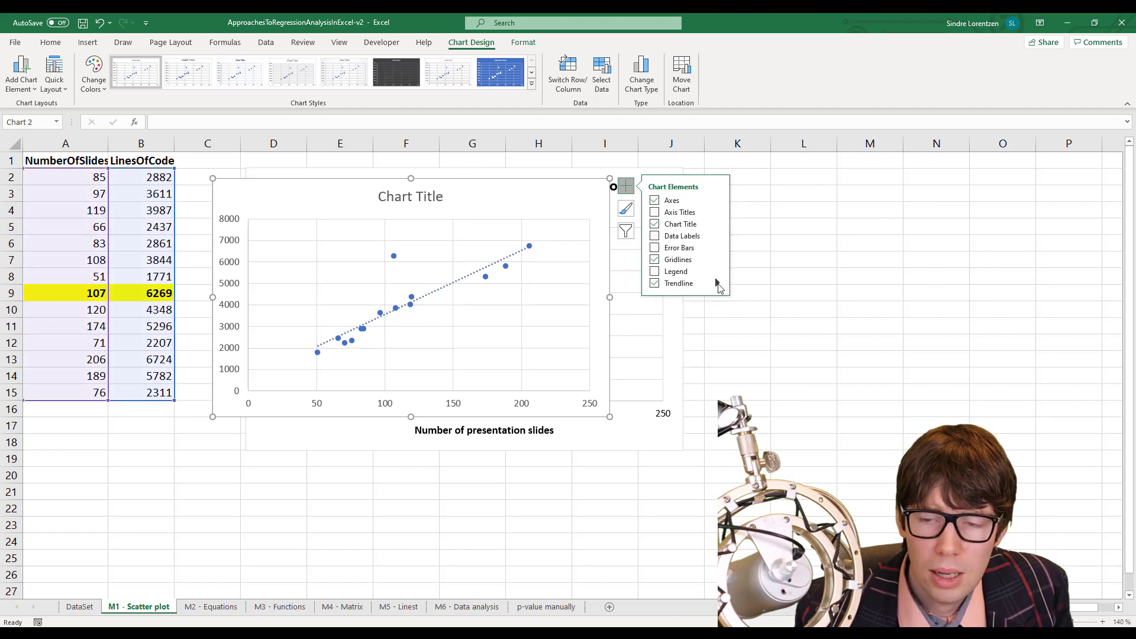
pyautogui.click(718, 284)
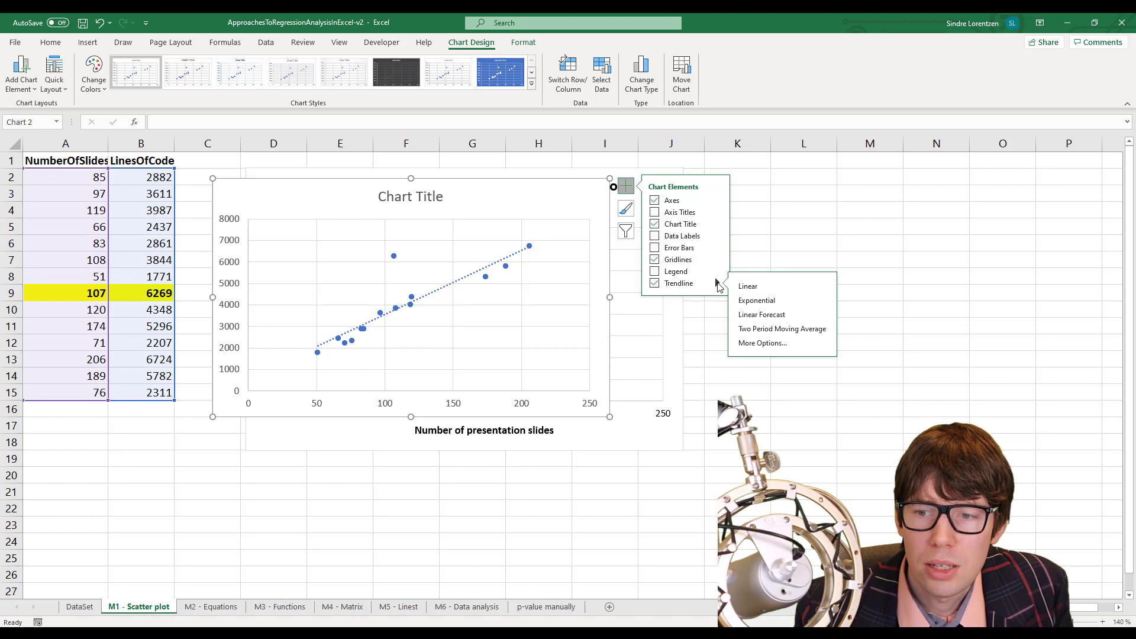
pyautogui.click(754, 343)
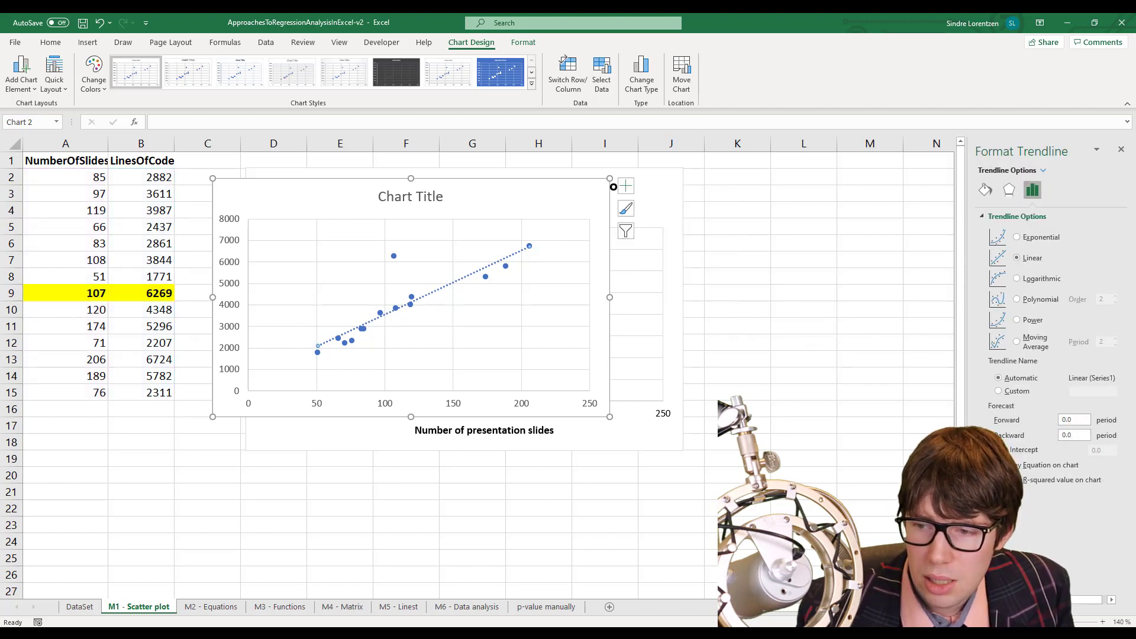
pyautogui.click(996, 465)
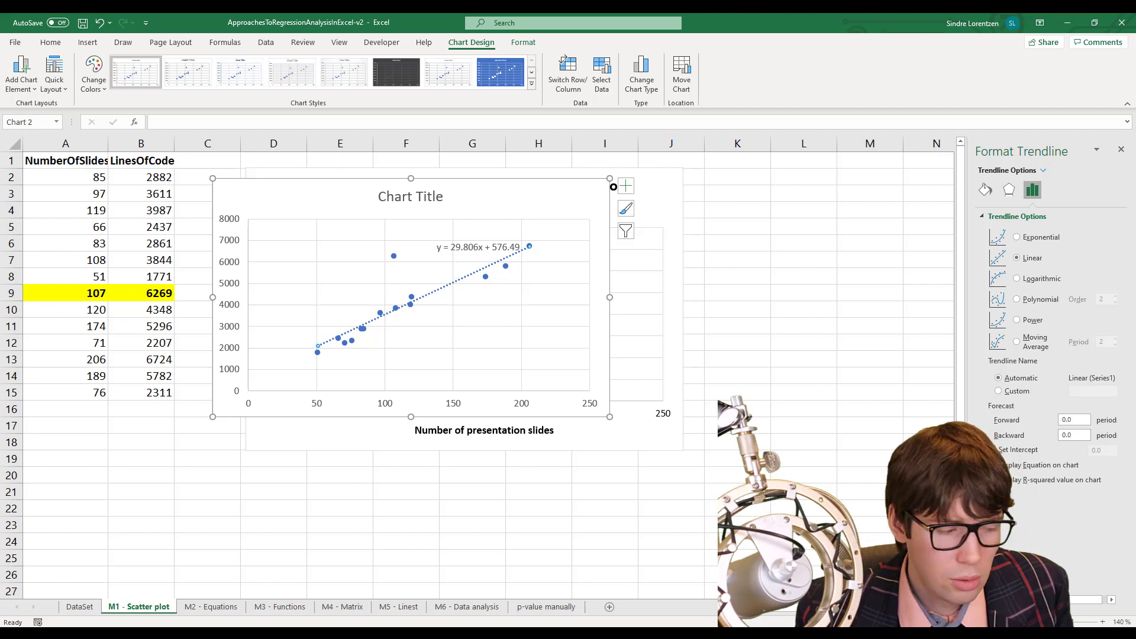
pyautogui.click(996, 480)
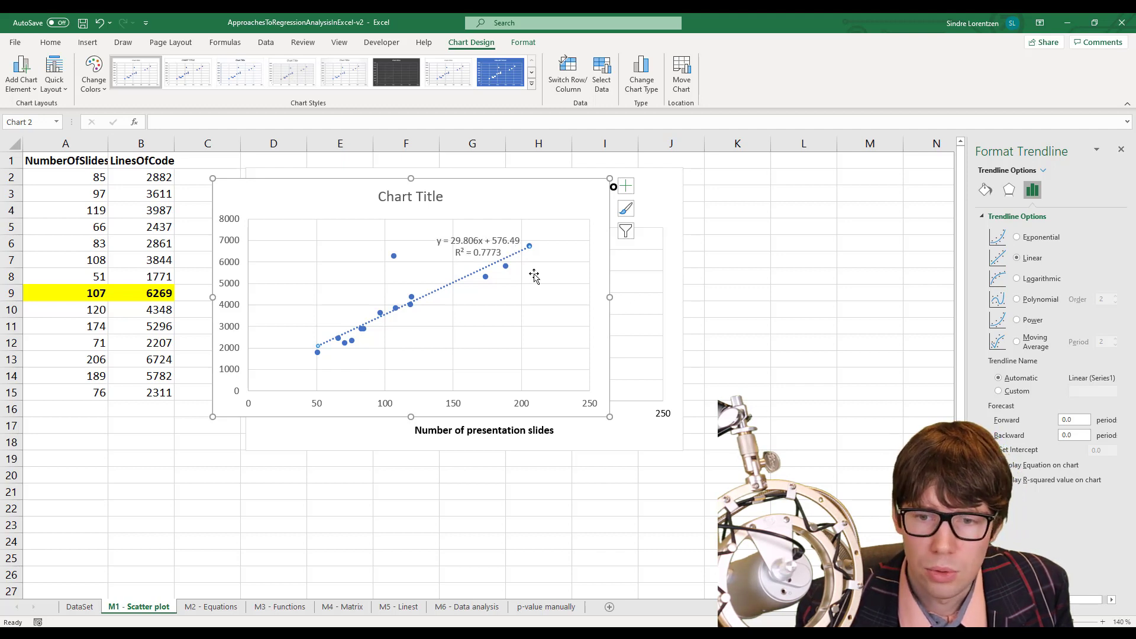
pyautogui.moveTo(491, 248); pyautogui.dragTo(294, 247)
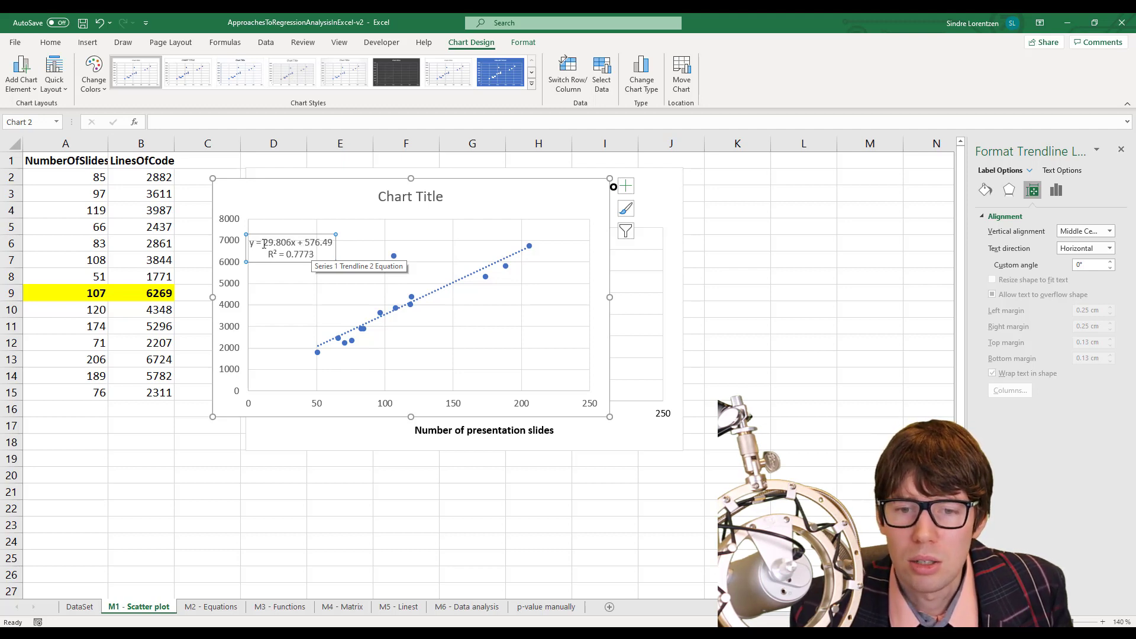
pyautogui.moveTo(264, 243); pyautogui.dragTo(298, 243)
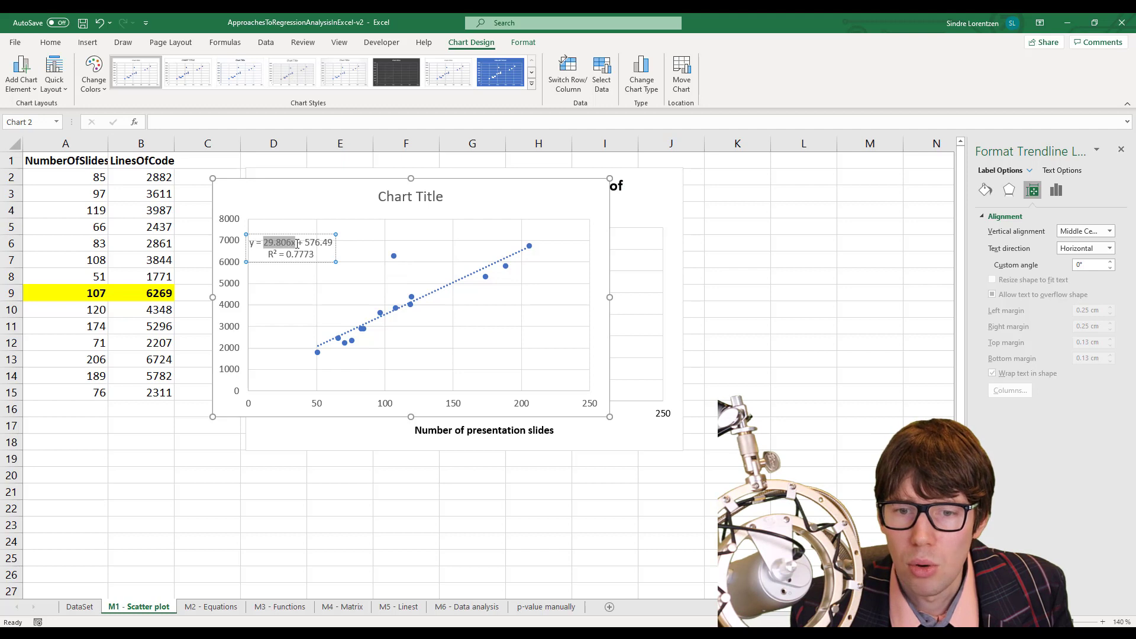
# Step: Delete the newly inserted untitled scatter chart, keeping the original formatted plot
pyautogui.moveTo(280, 201); pyautogui.dragTo(294, 212)
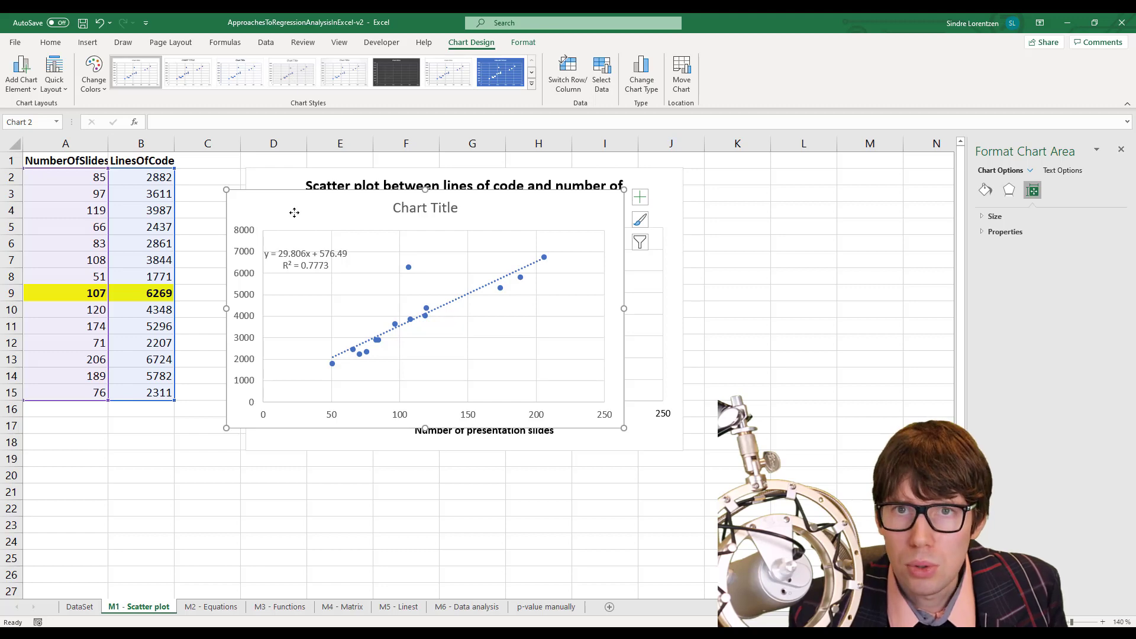
pyautogui.moveTo(294, 212); pyautogui.dragTo(296, 222)
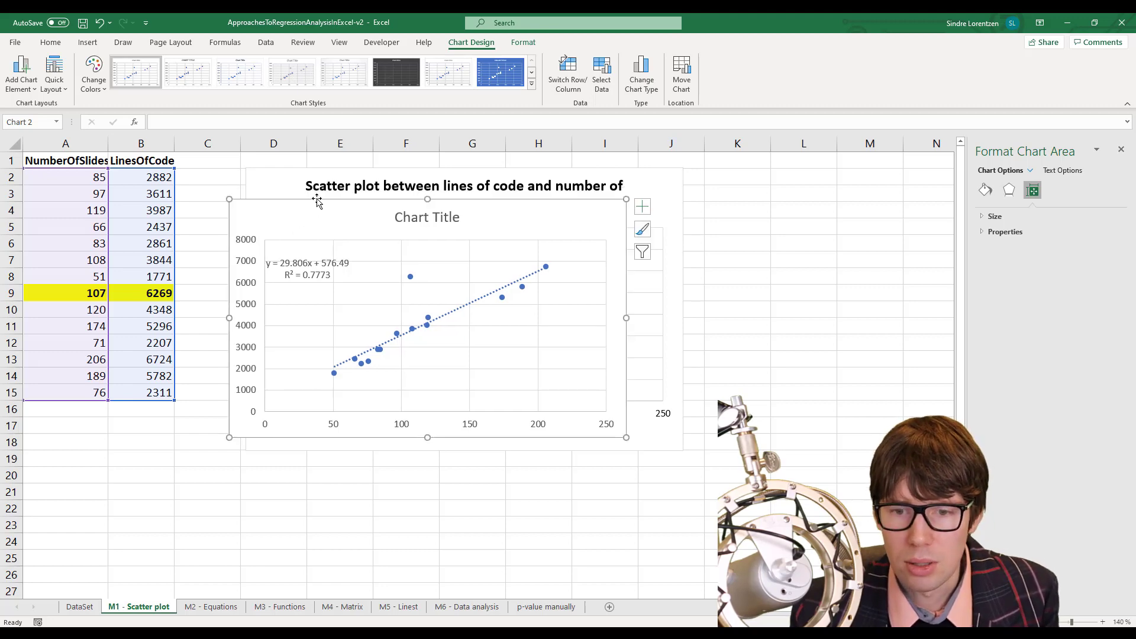
pyautogui.press('Delete')
pyautogui.click(232, 257)
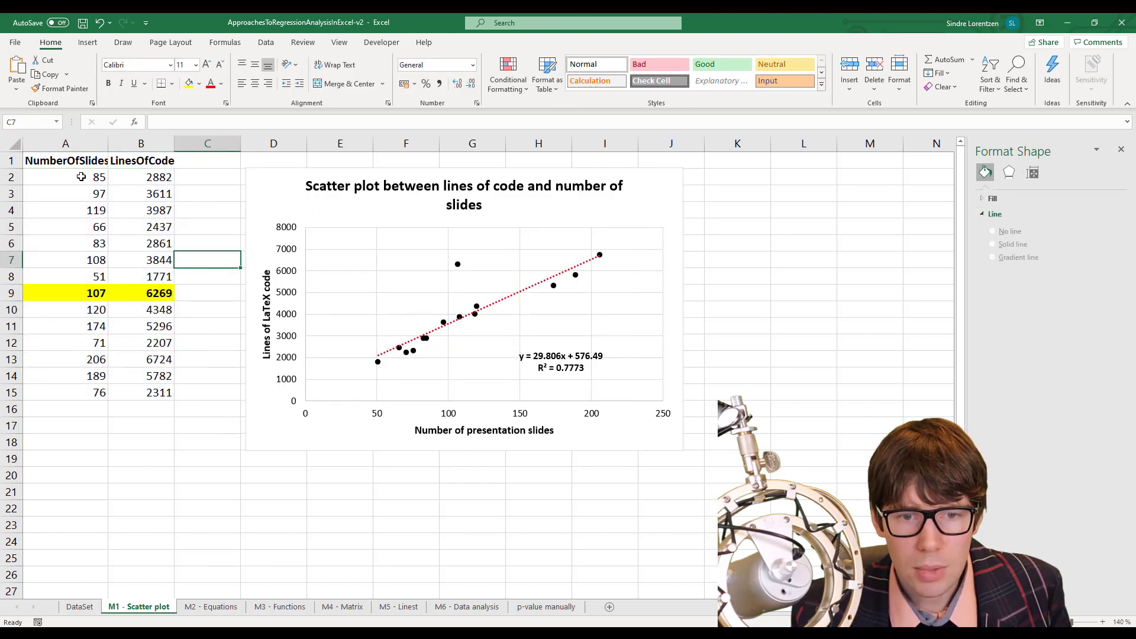
# Step: Copy the NumberOfSlides column (A1:A15) to B20 and the LinesOfCode column (B1:B15) to A20, swapping their order
pyautogui.moveTo(41, 161); pyautogui.dragTo(101, 394)
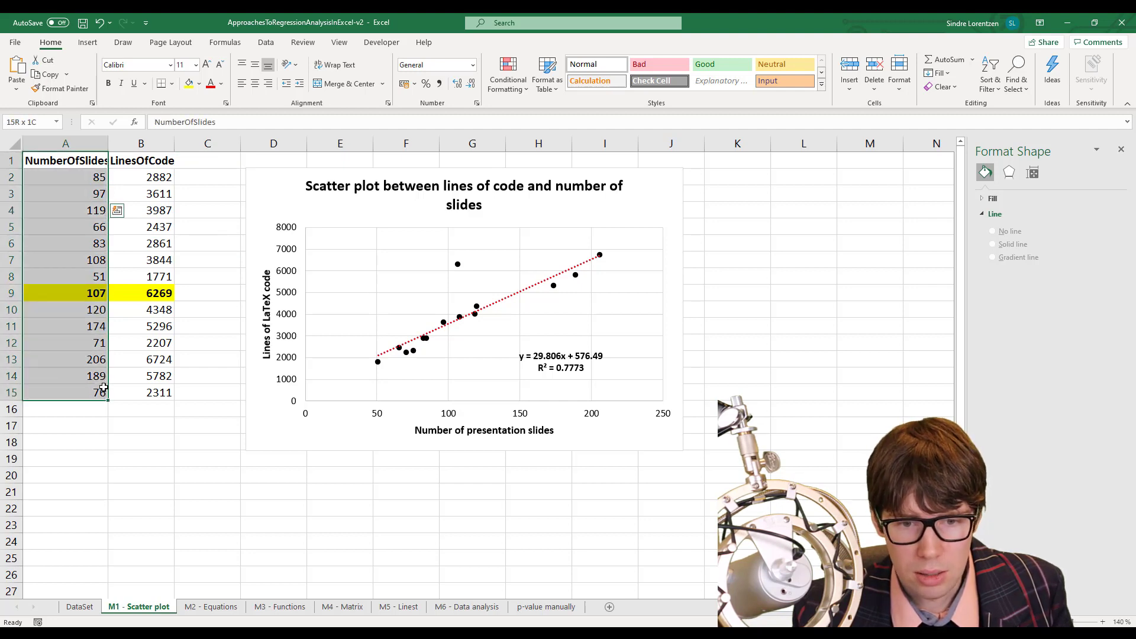
pyautogui.hotkey('ctrl', 'c')
pyautogui.click(141, 475)
pyautogui.hotkey('ctrl', 'v')
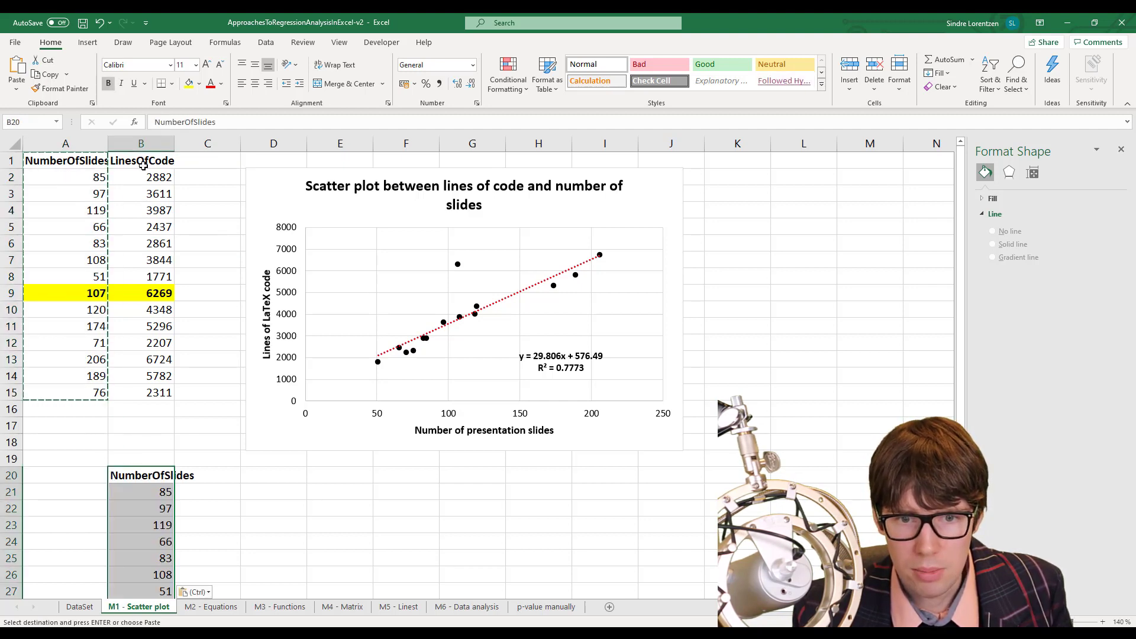
pyautogui.moveTo(142, 161); pyautogui.dragTo(142, 393)
pyautogui.hotkey('ctrl', 'c')
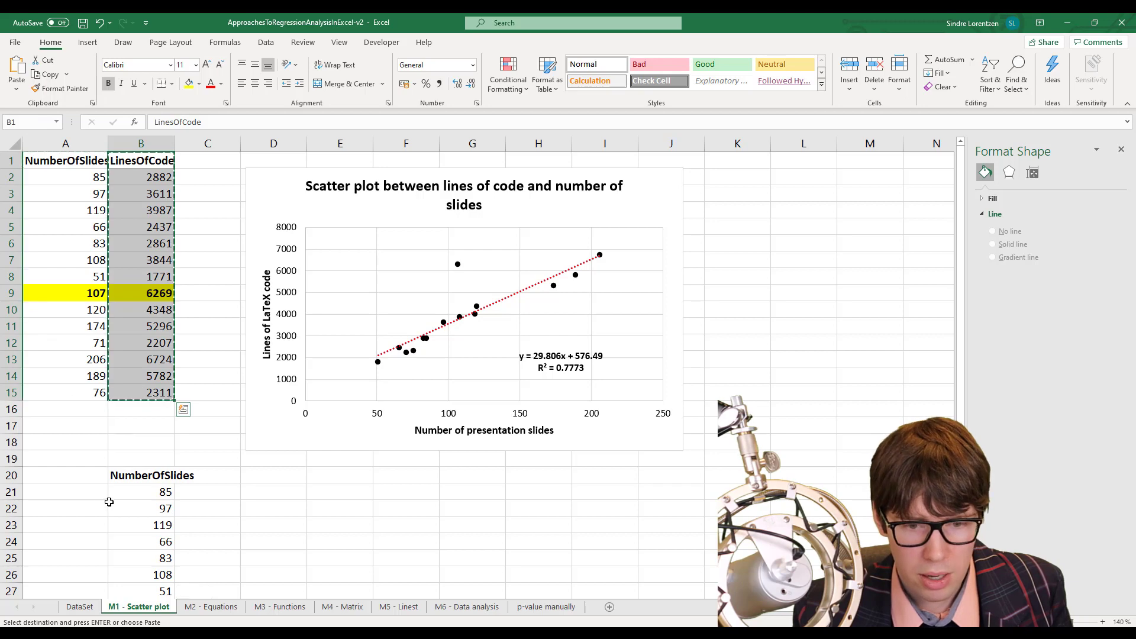
pyautogui.click(88, 475)
pyautogui.hotkey('ctrl', 'v')
# Step: Insert a markers-only scatter chart from the swapped data in A21:B34
pyautogui.press('Left')
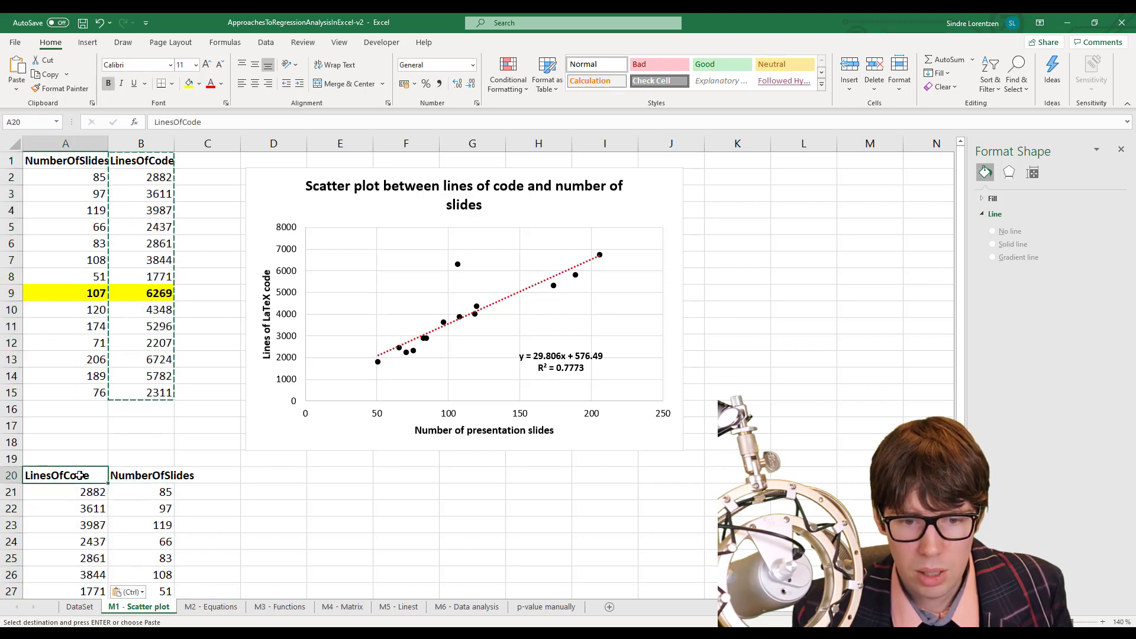
pyautogui.hotkey('shift', 'Right')
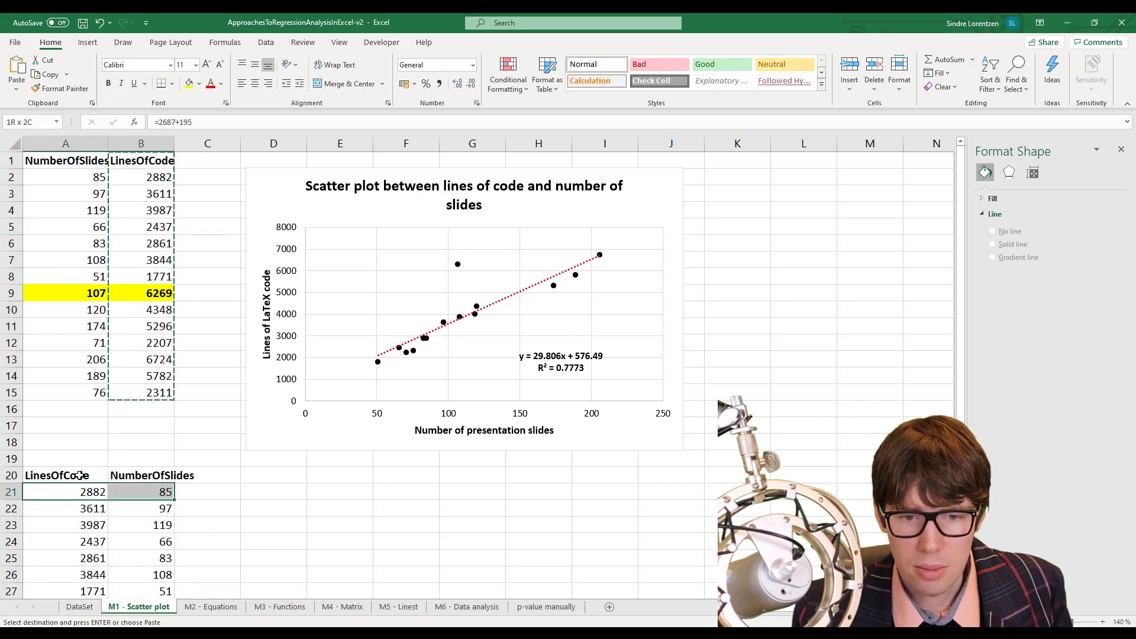
pyautogui.hotkey('ctrl', 'shift', 'Down')
pyautogui.click(88, 43)
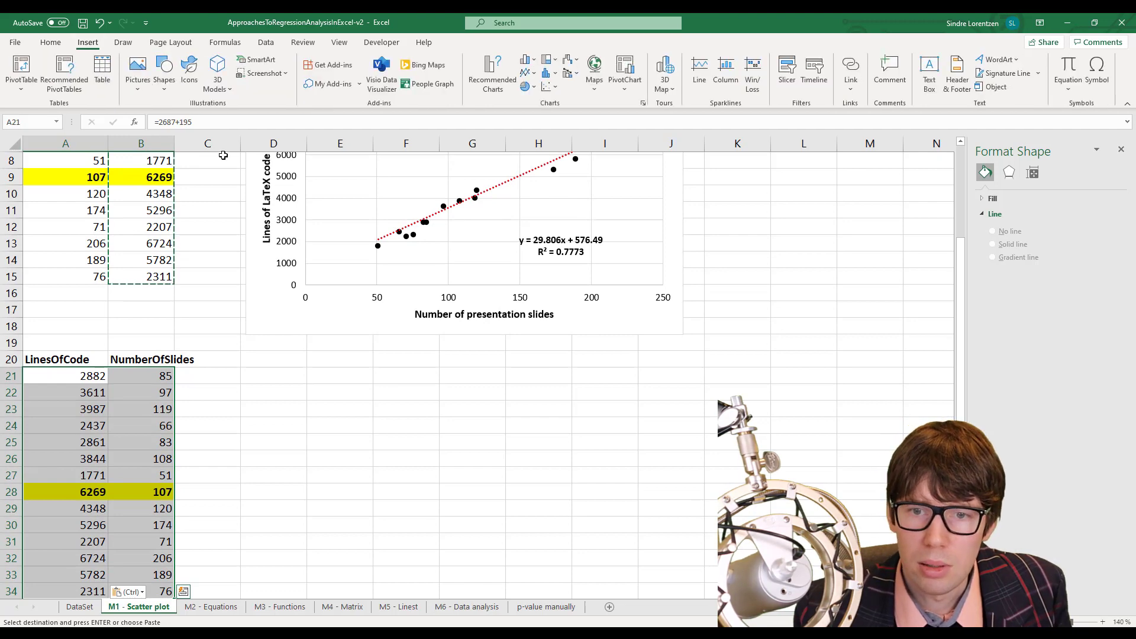
pyautogui.click(549, 86)
pyautogui.click(557, 126)
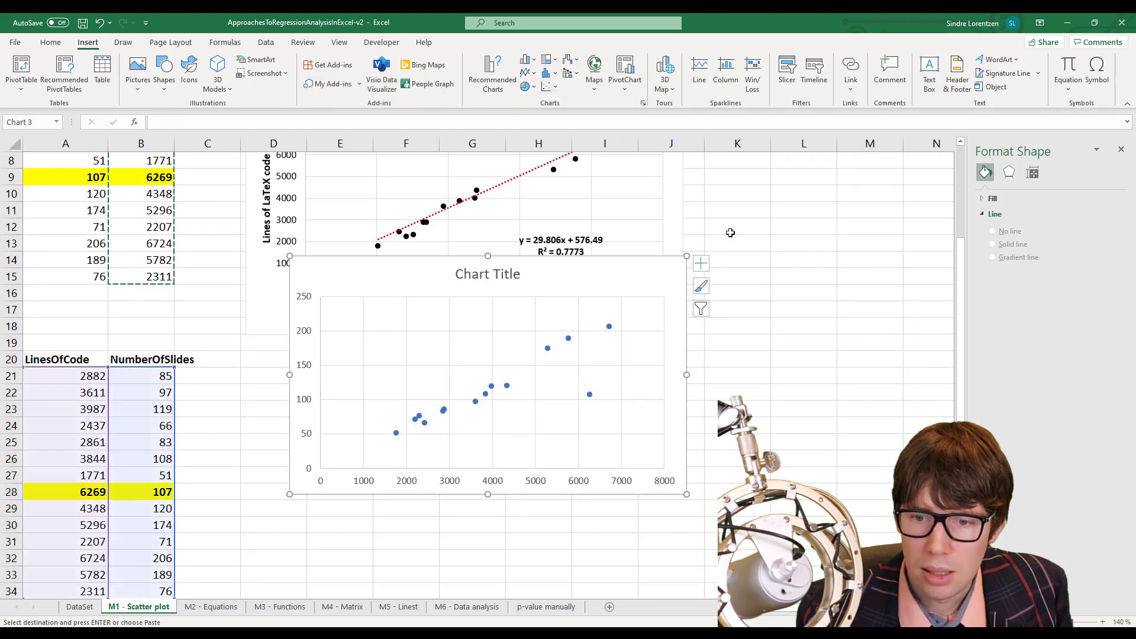
# Step: Add a linear trendline to the scatter chart made from the swapped data
pyautogui.click(702, 264)
pyautogui.click(731, 360)
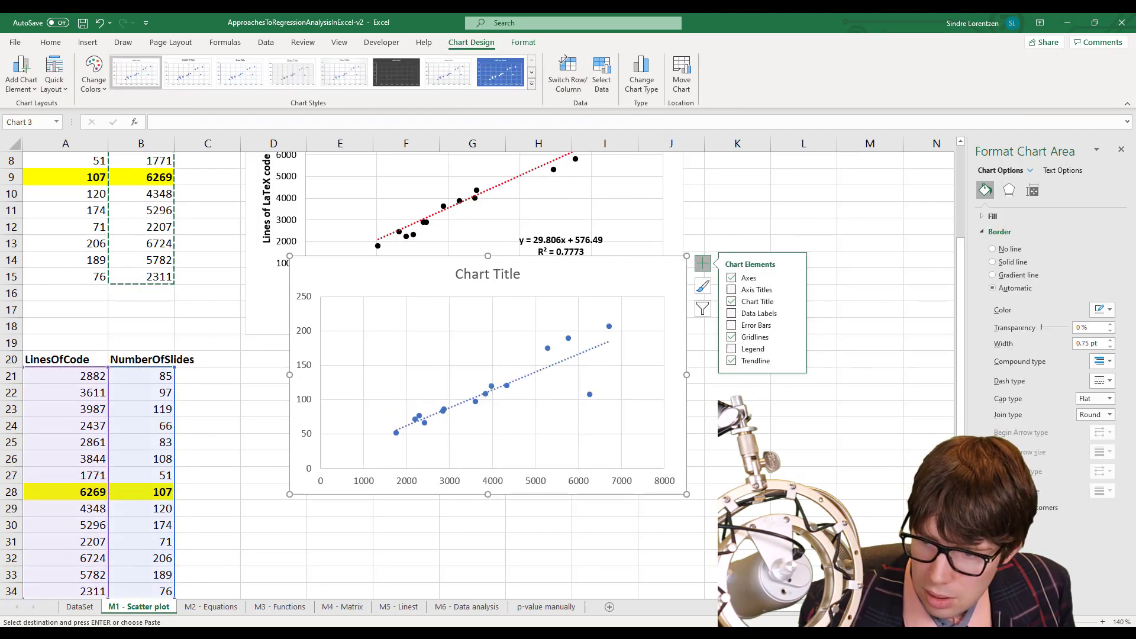
pyautogui.click(795, 362)
pyautogui.click(828, 420)
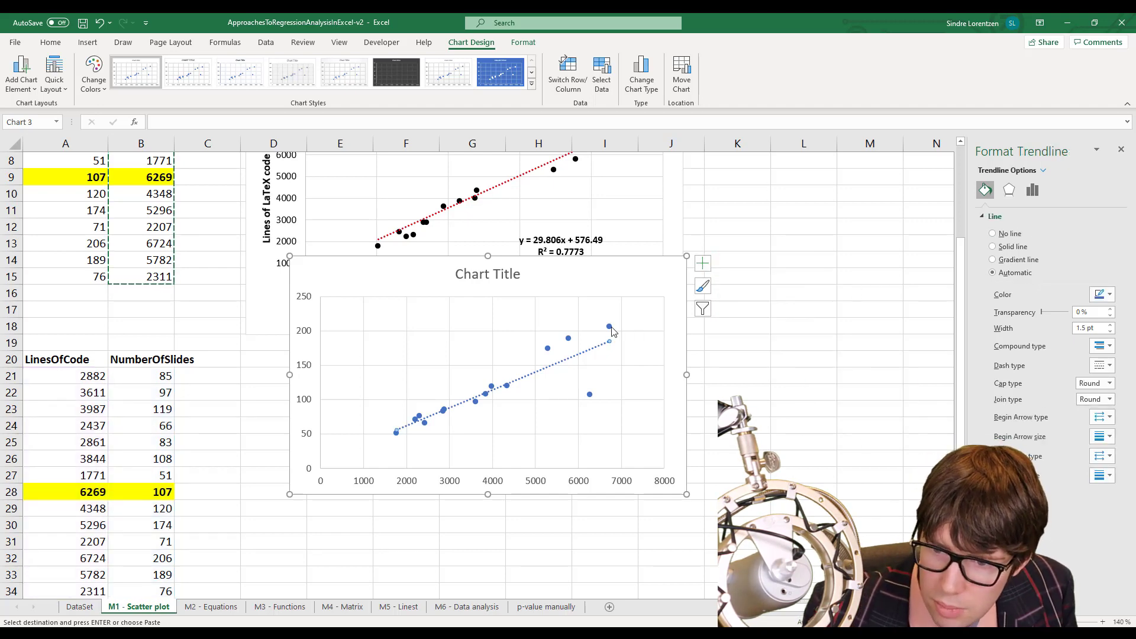
# Step: Display the equation and R-squared value on the new trendline and move their label to the plot's upper-left area
pyautogui.click(703, 264)
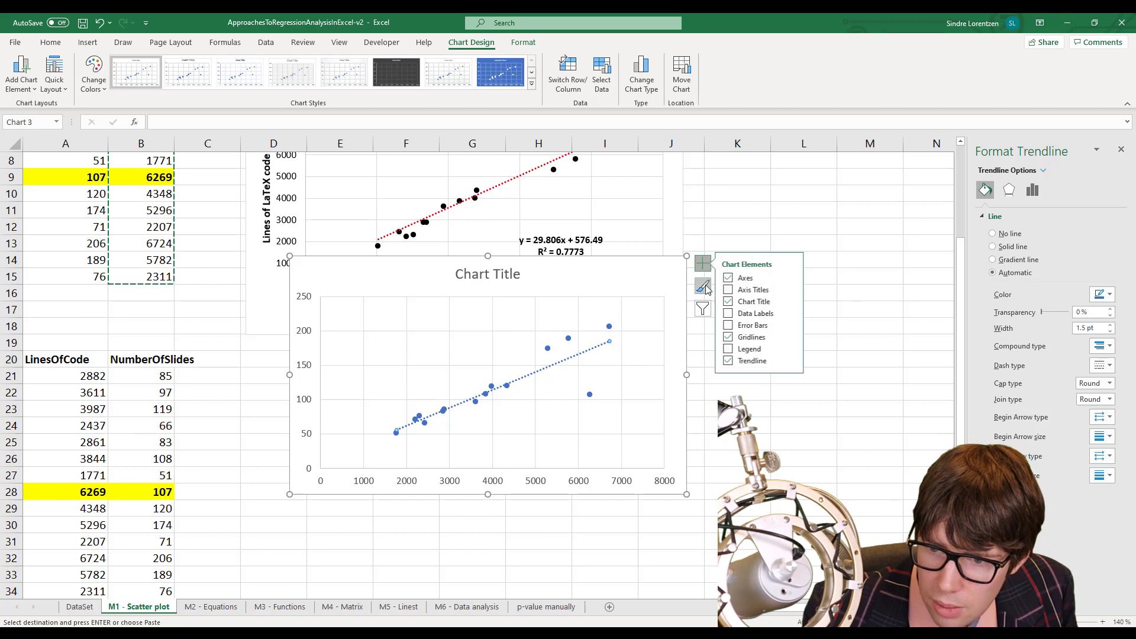
pyautogui.click(794, 362)
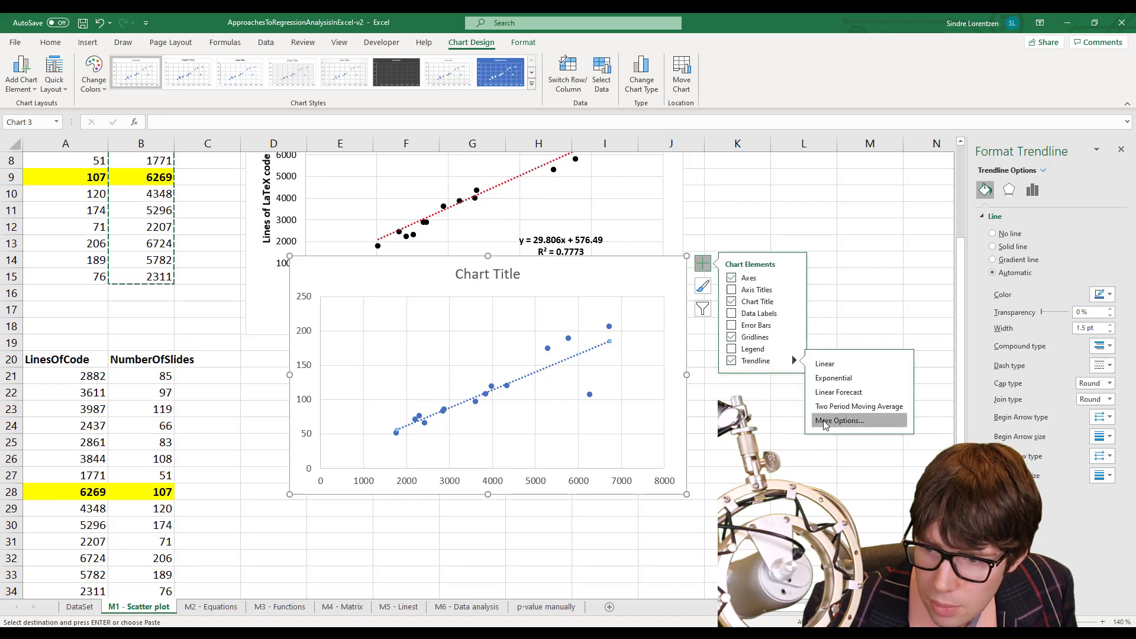
pyautogui.click(843, 421)
pyautogui.click(993, 465)
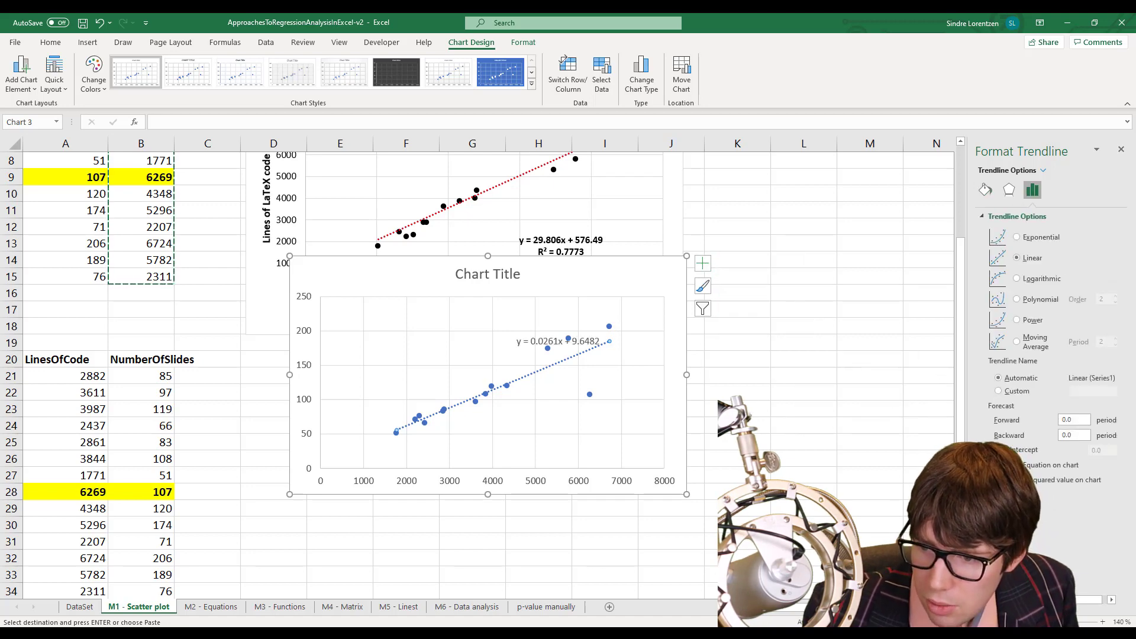
pyautogui.click(993, 480)
pyautogui.click(545, 341)
pyautogui.moveTo(545, 341); pyautogui.dragTo(419, 313)
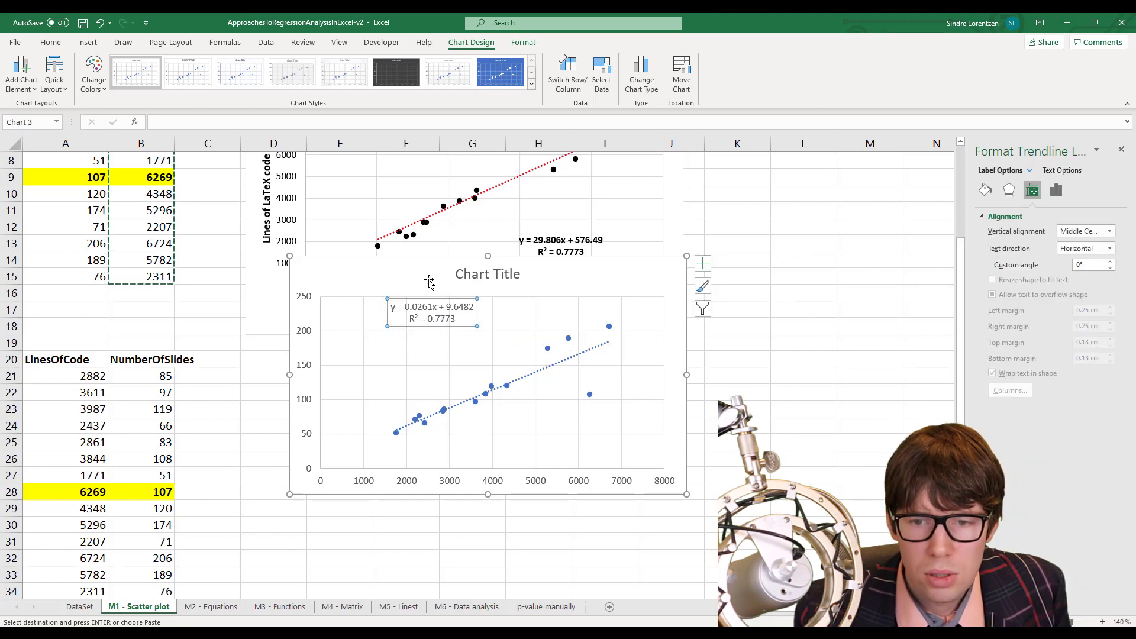
# Step: Move the swapped-data chart directly below the original formatted plot, beside the data in A20:B34, and deselect it
pyautogui.moveTo(409, 285); pyautogui.dragTo(382, 321)
pyautogui.scroll(3, 467, 292)
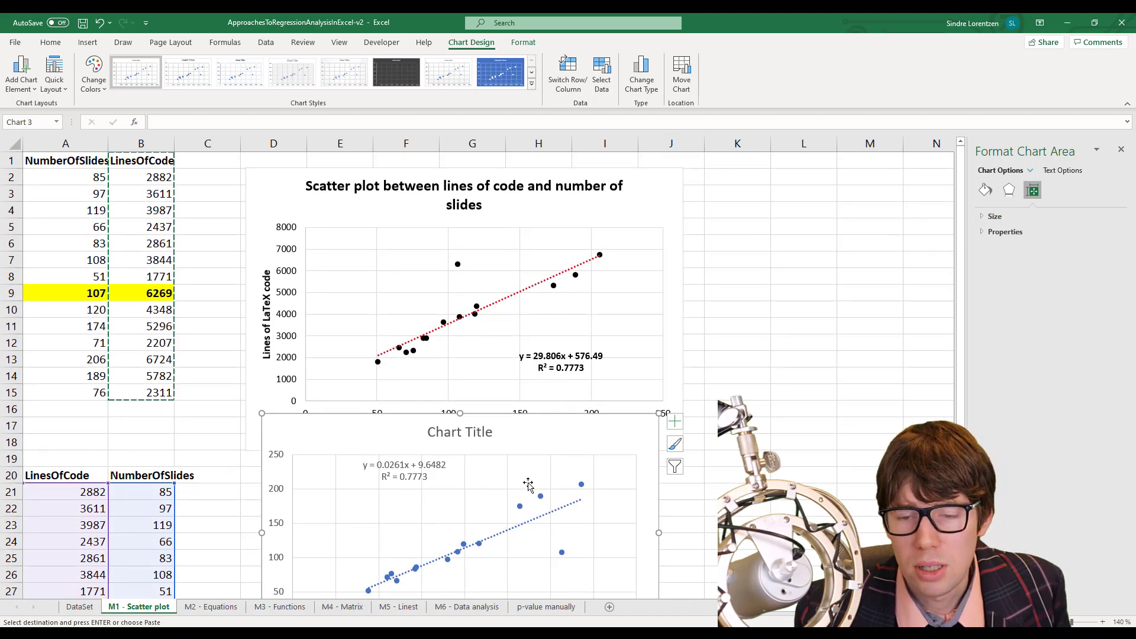
pyautogui.scroll(-1, 535, 485)
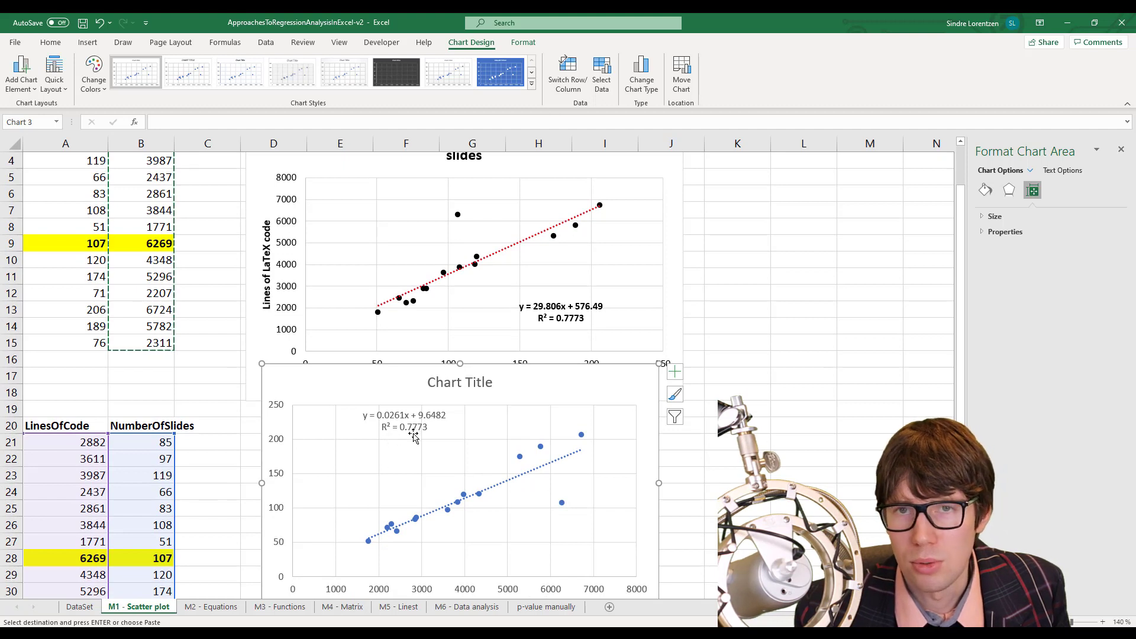
pyautogui.moveTo(384, 382); pyautogui.dragTo(369, 431)
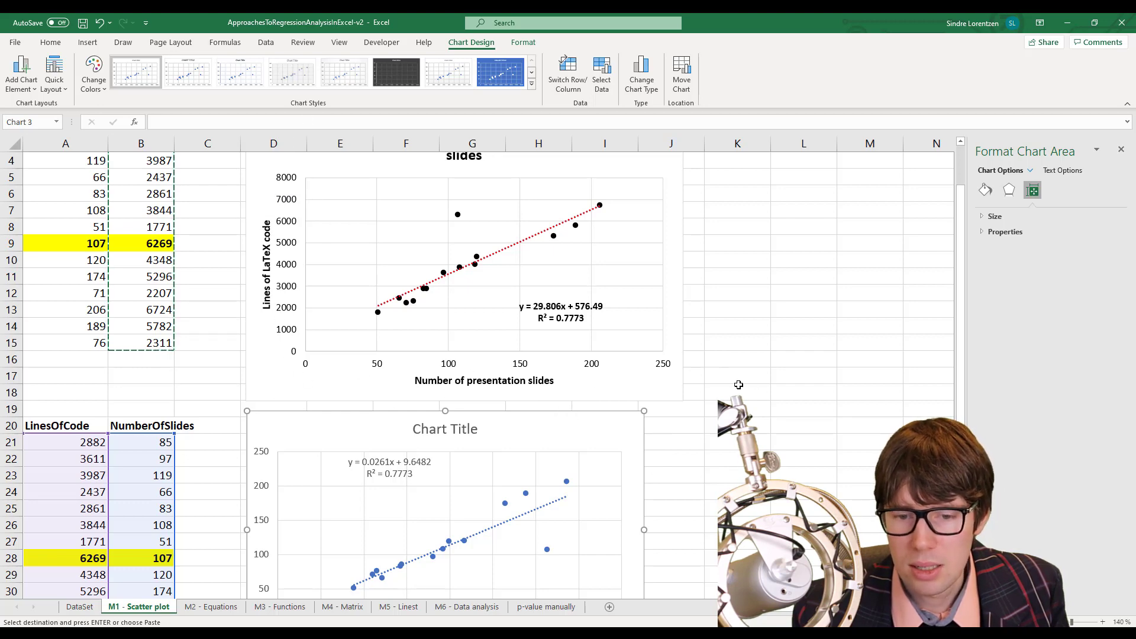
pyautogui.scroll(-2, 579, 424)
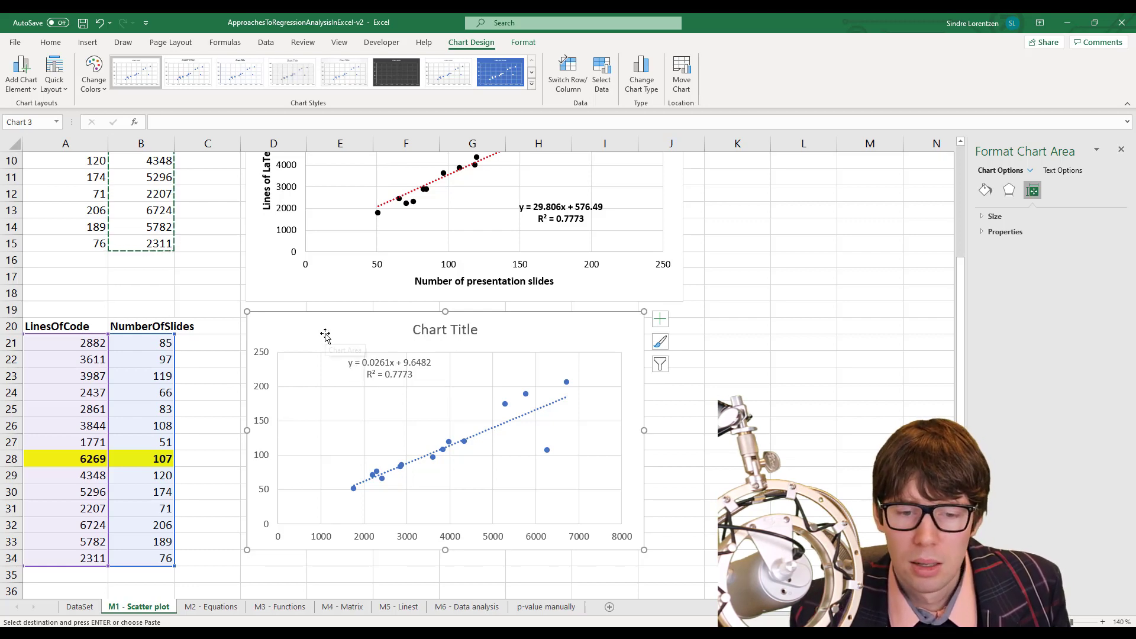
pyautogui.click(224, 558)
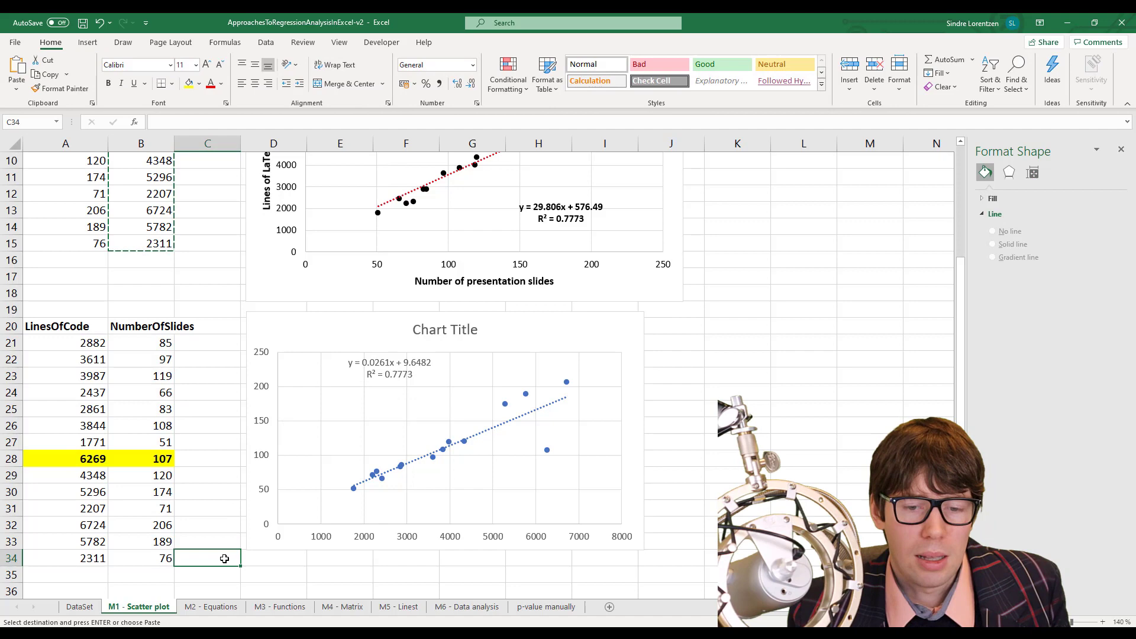
# Step: Examine the covariance, correlation and average formulas for β1 and β0 on the M2 - Equations sheet
pyautogui.click(218, 611)
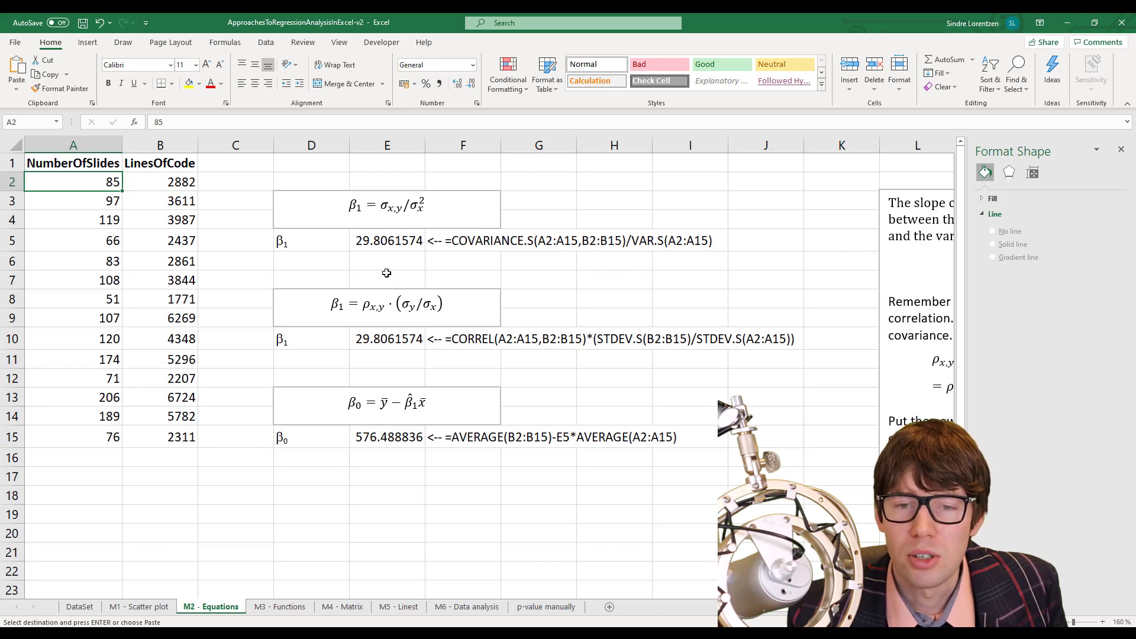
pyautogui.keyDown('ctrl'); pyautogui.scroll(3, 385, 273); pyautogui.keyUp('ctrl')
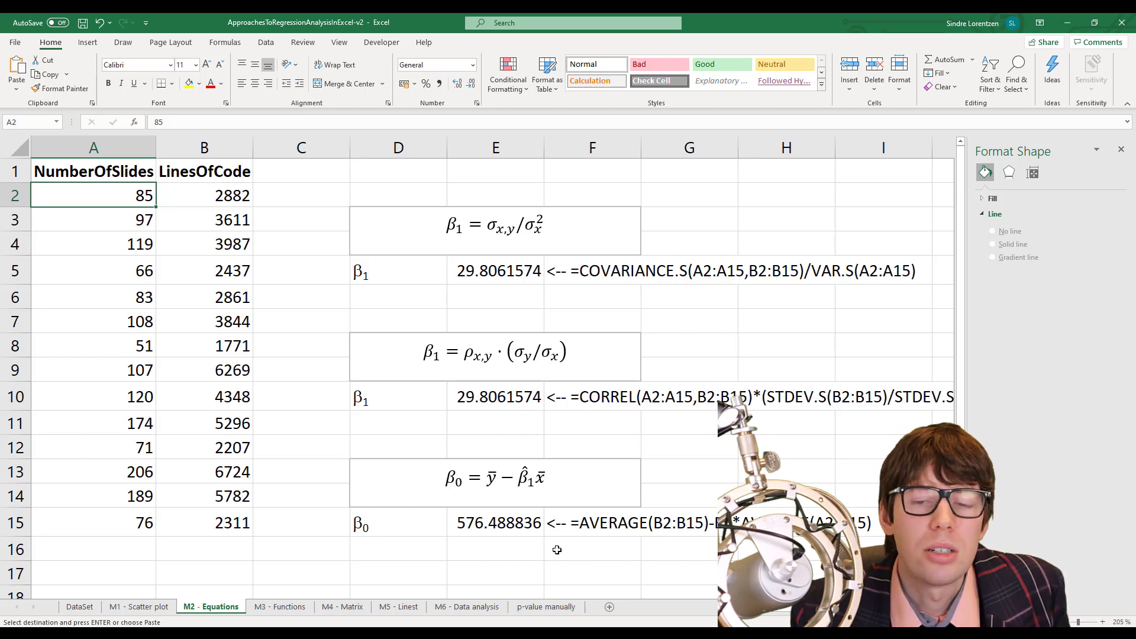
pyautogui.scroll(-1, 512, 542)
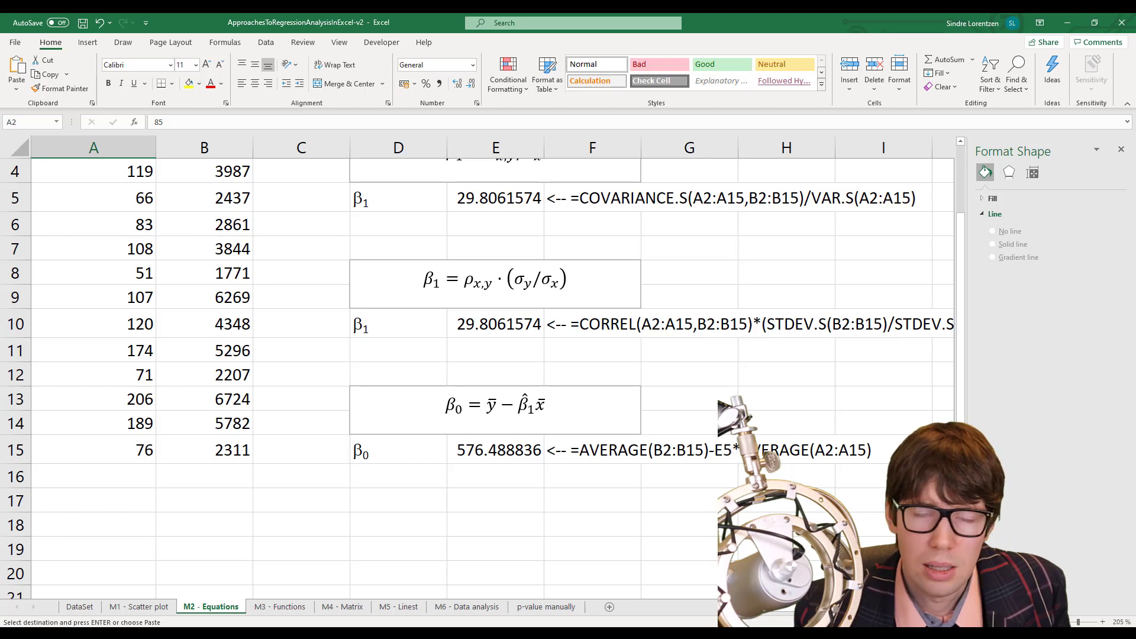
pyautogui.scroll(1, 656, 475)
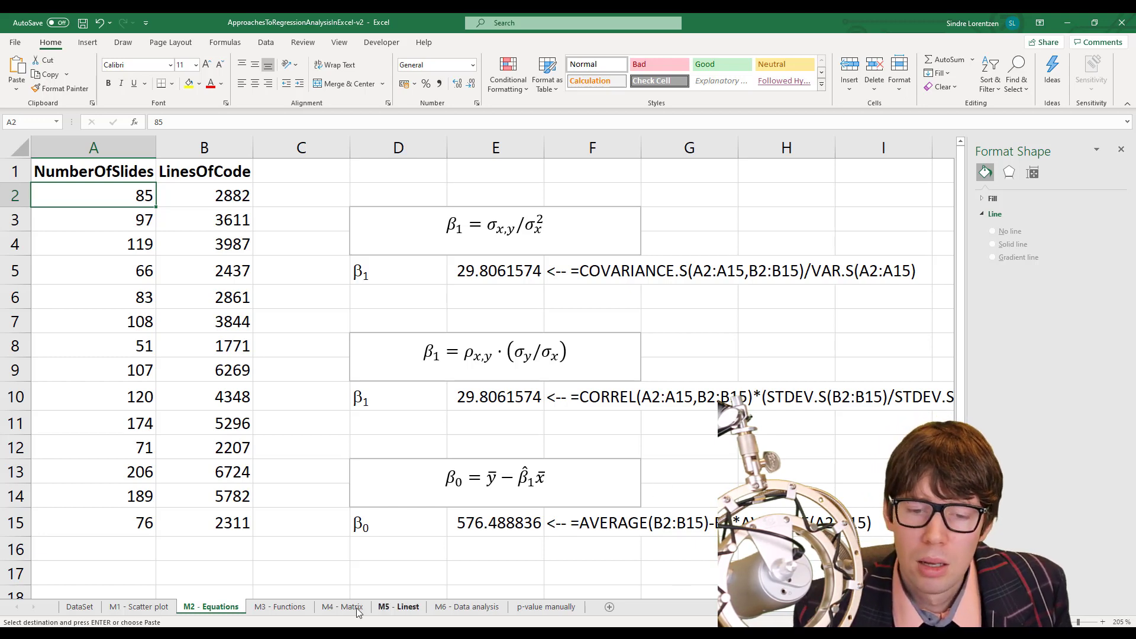
# Step: Examine the SLOPE and INTERCEPT formulas for β1 and β0 on the M3 - Functions sheet, selecting the slope cell E3
pyautogui.click(294, 608)
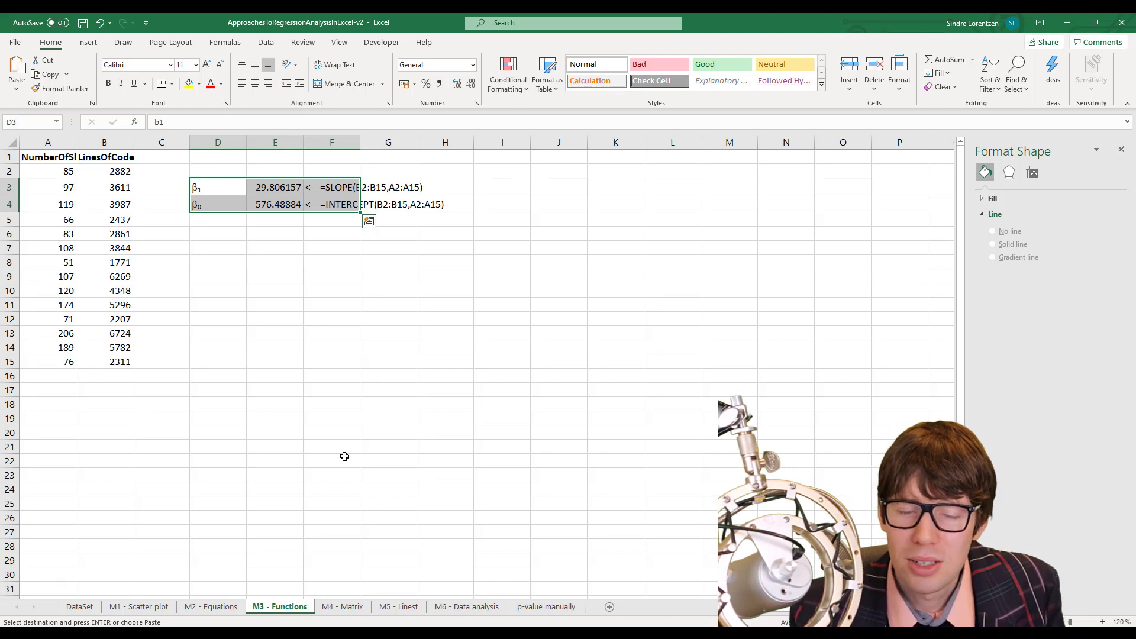
pyautogui.scroll(1, 247, 300)
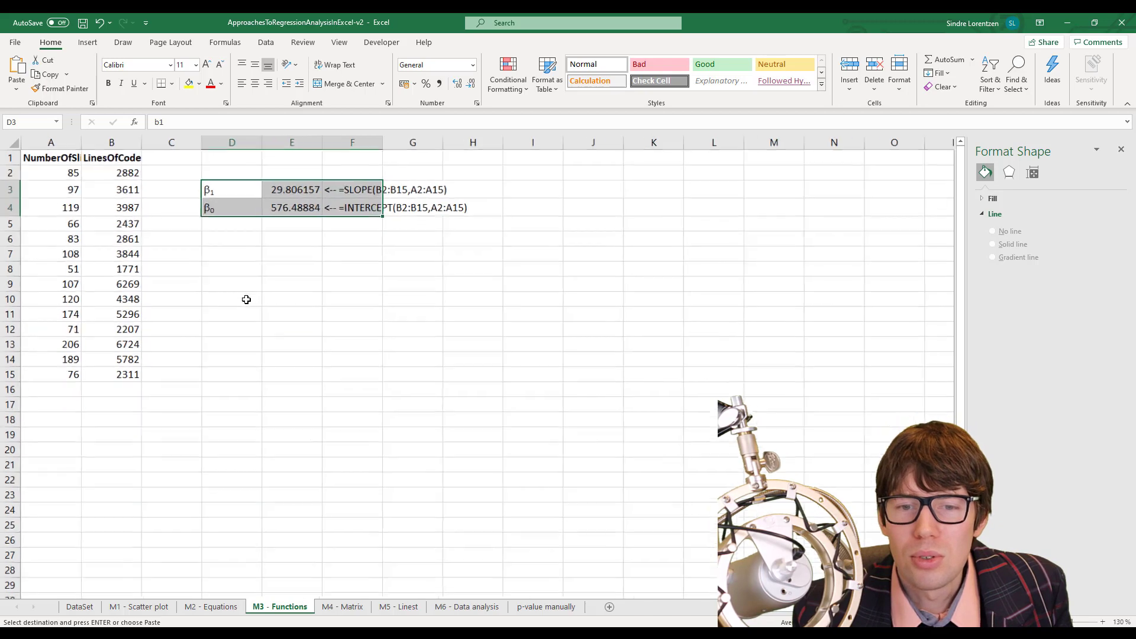
pyautogui.scroll(3, 247, 300)
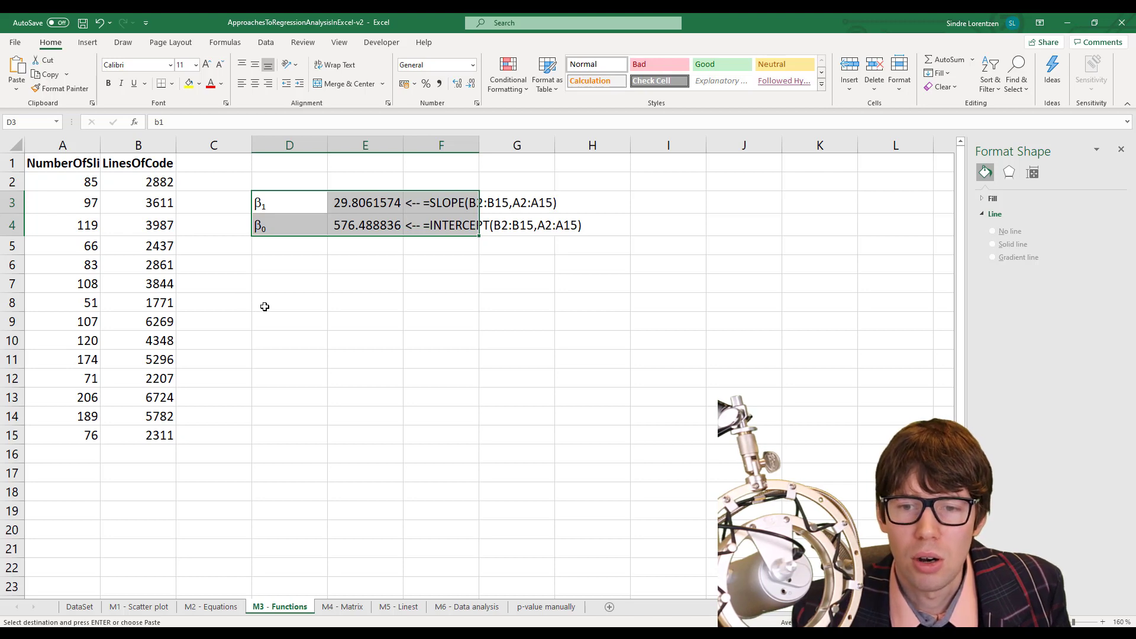
pyautogui.click(282, 299)
pyautogui.scroll(3, 282, 299)
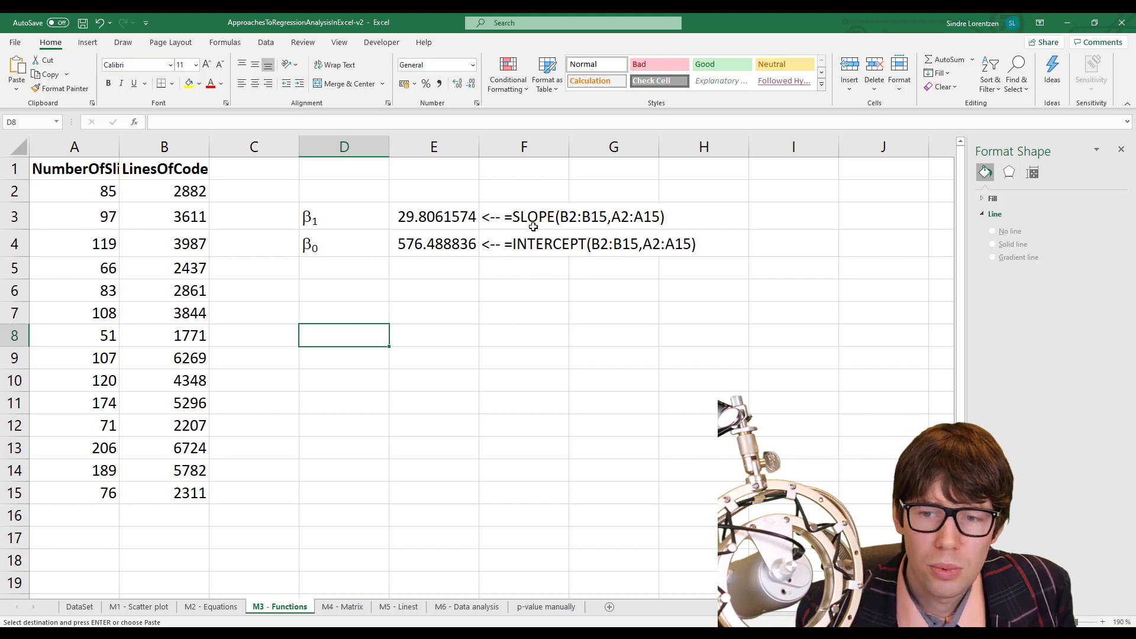
pyautogui.click(444, 218)
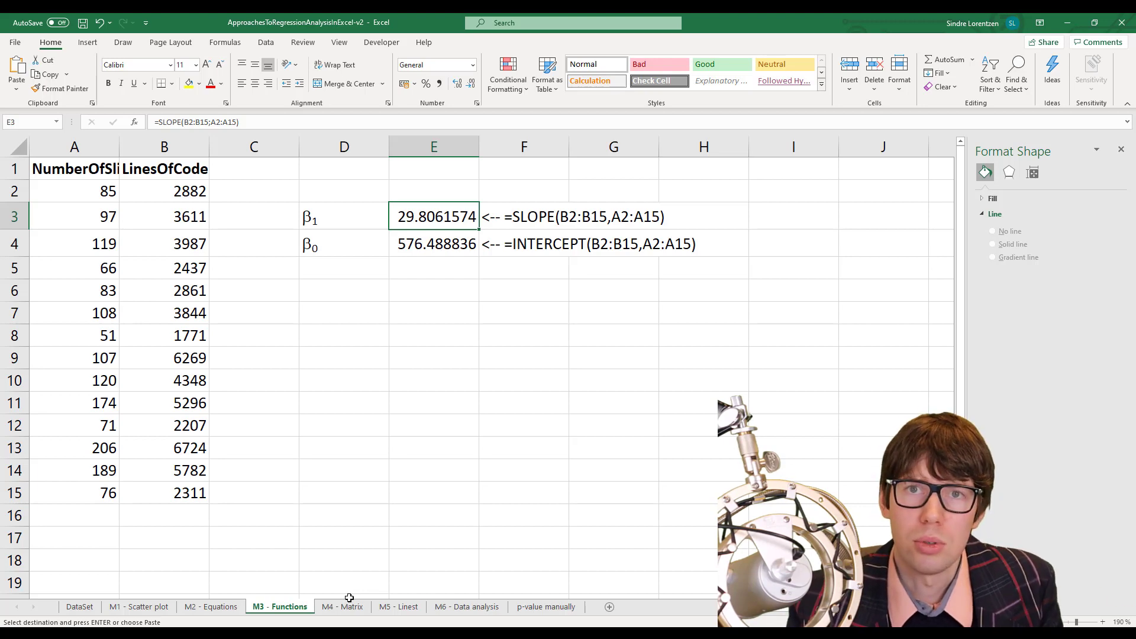
# Step: On the M4 - Matrix sheet, show the MMULT formula in the β0 cell F9 with its referenced ranges
pyautogui.click(348, 606)
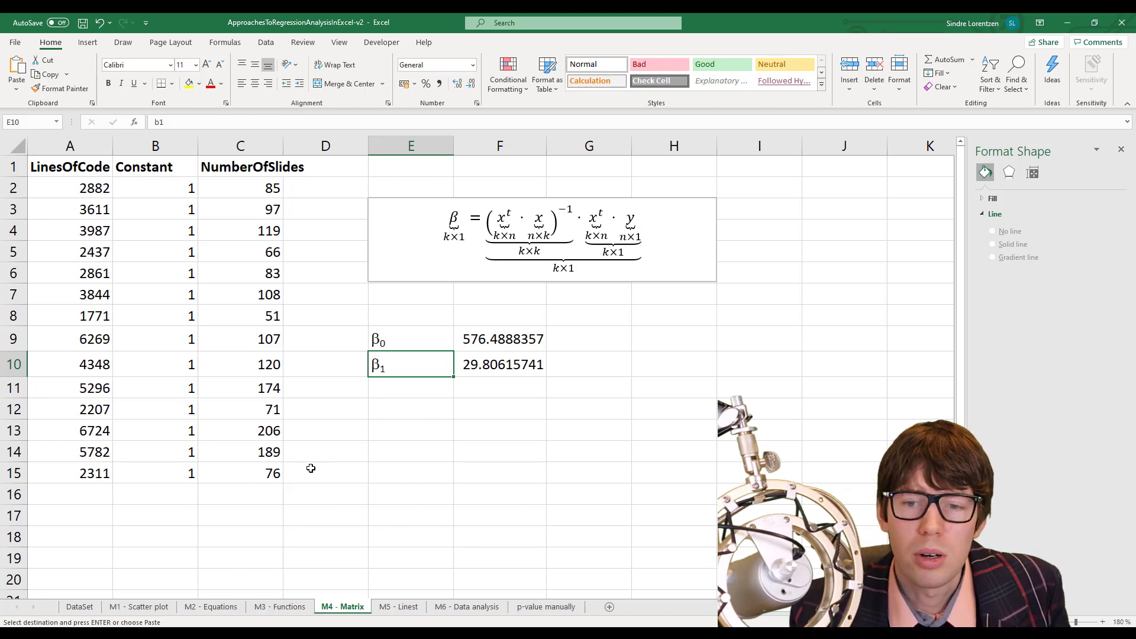
pyautogui.scroll(2, 310, 468)
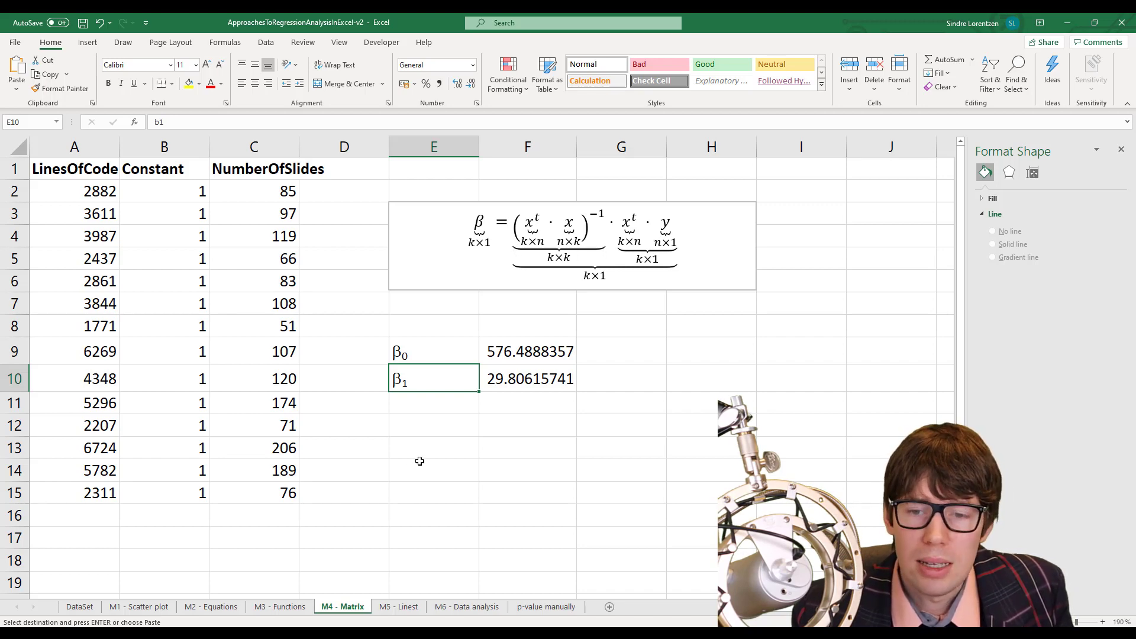
pyautogui.press('Up')
pyautogui.press('Escape')
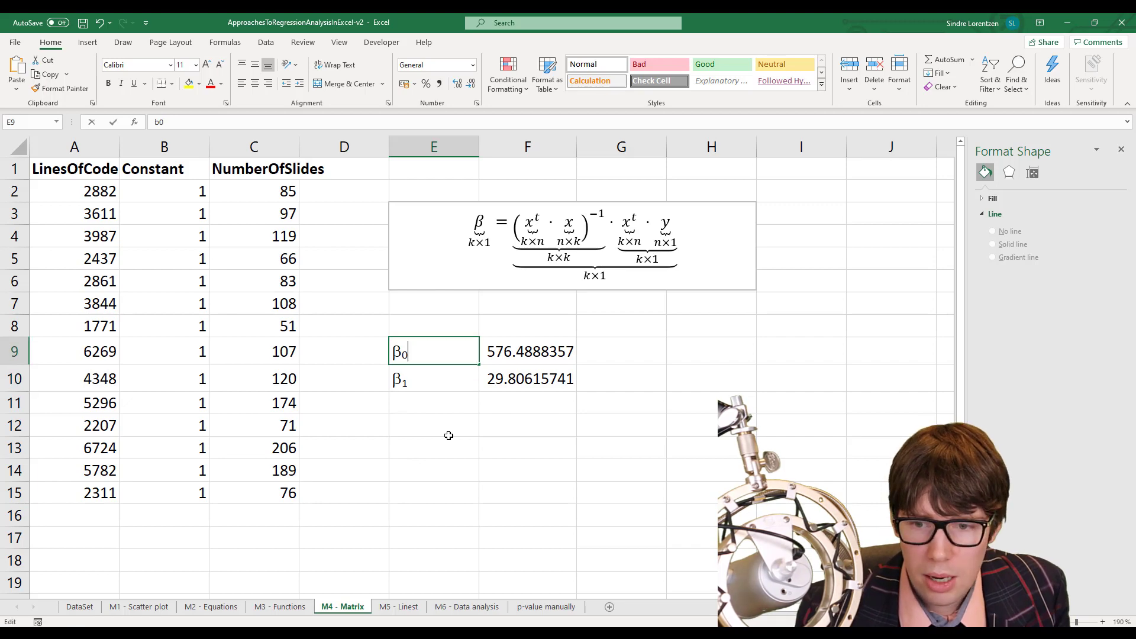
pyautogui.press('Right')
pyautogui.press('F2')
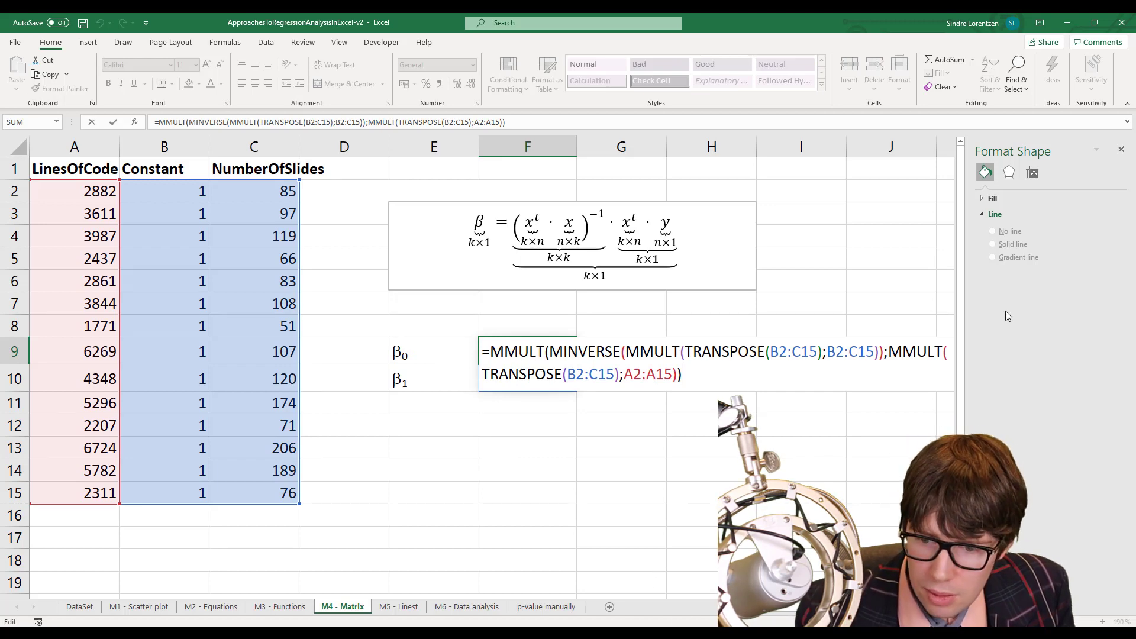
# Step: Close the Format Shape pane to view the full matrix formula in F9 on one line, and leave cell editing
pyautogui.click(1122, 148)
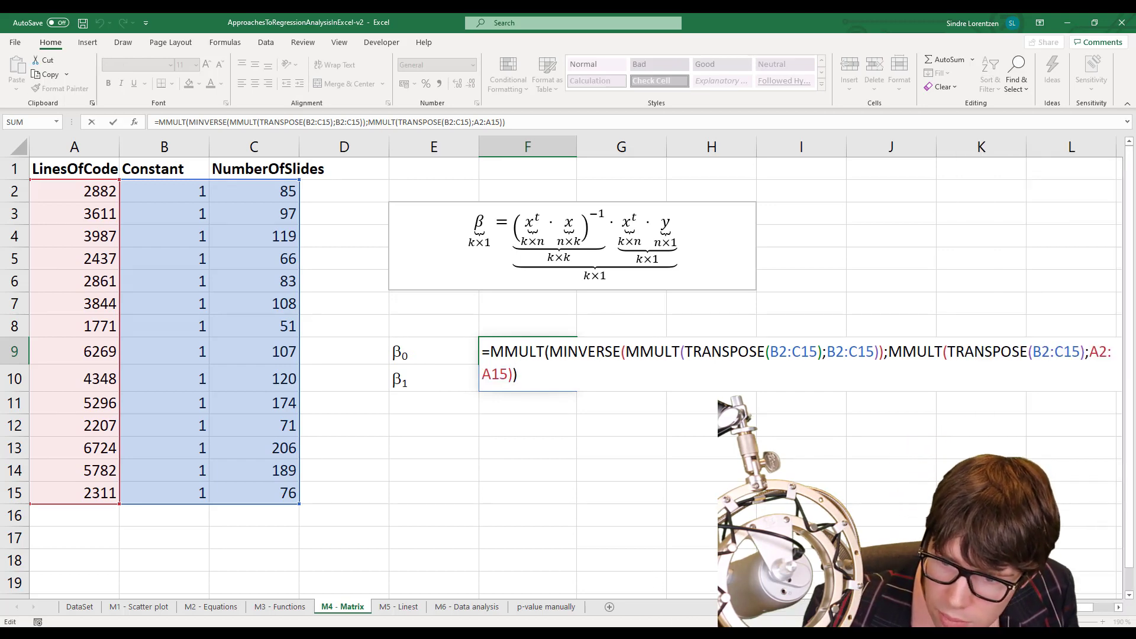
pyautogui.click(1119, 607)
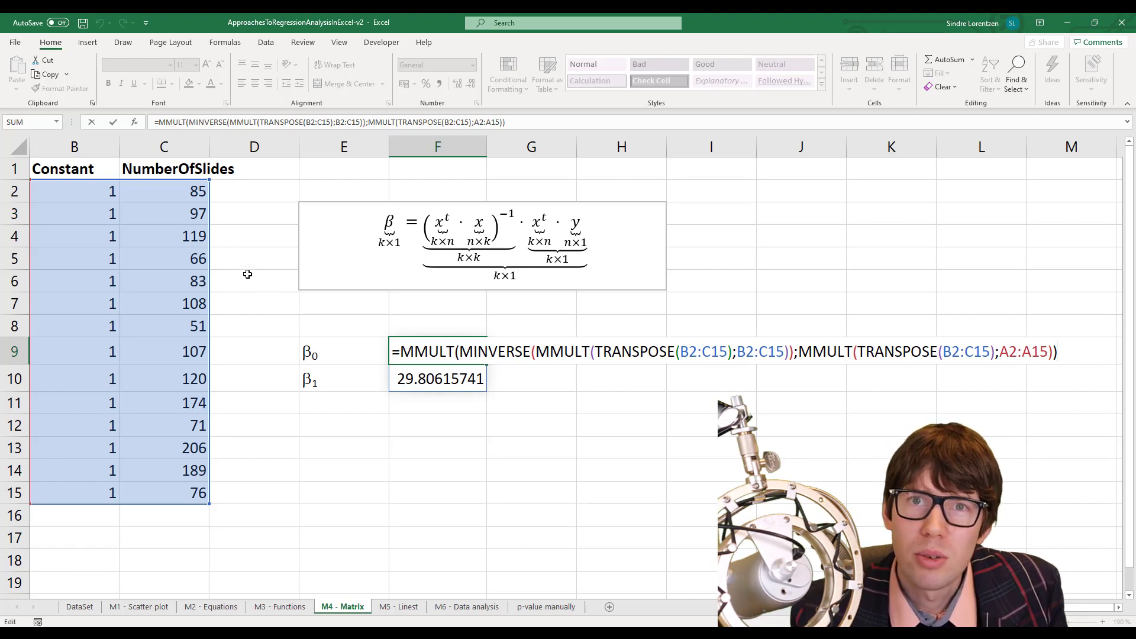
pyautogui.click(246, 294)
# Step: Highlight the column of ones under Constant (B2:B15) to review it, and clear the selection
pyautogui.click(167, 258)
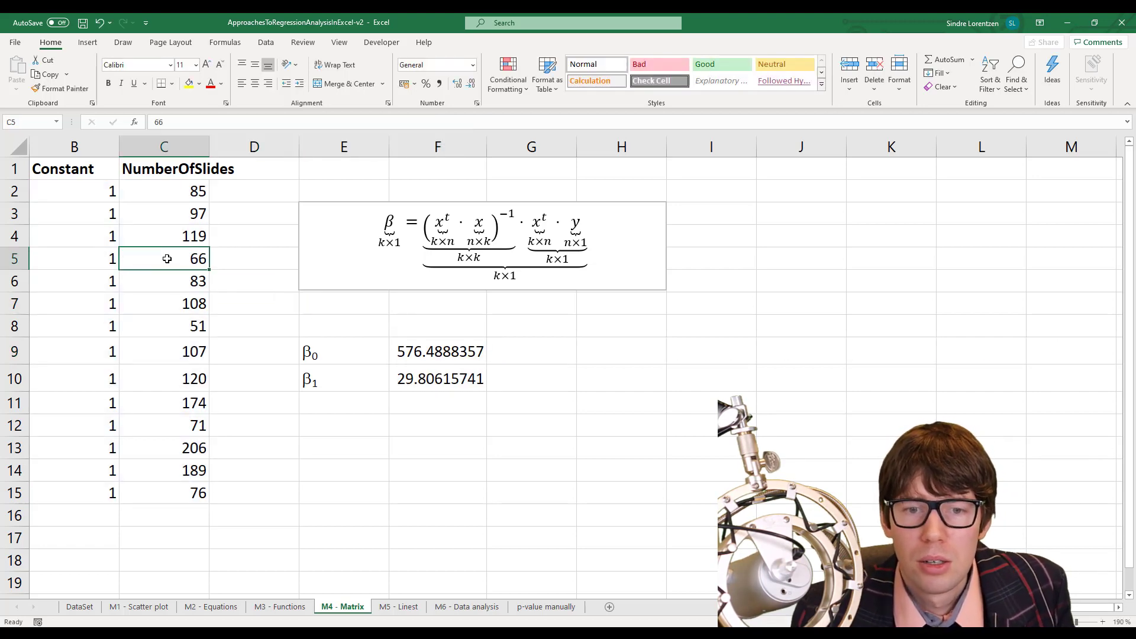
pyautogui.press('Left')
pyautogui.press('Left')
pyautogui.press('Right')
pyautogui.press('Up')
pyautogui.press('Up')
pyautogui.press('Up')
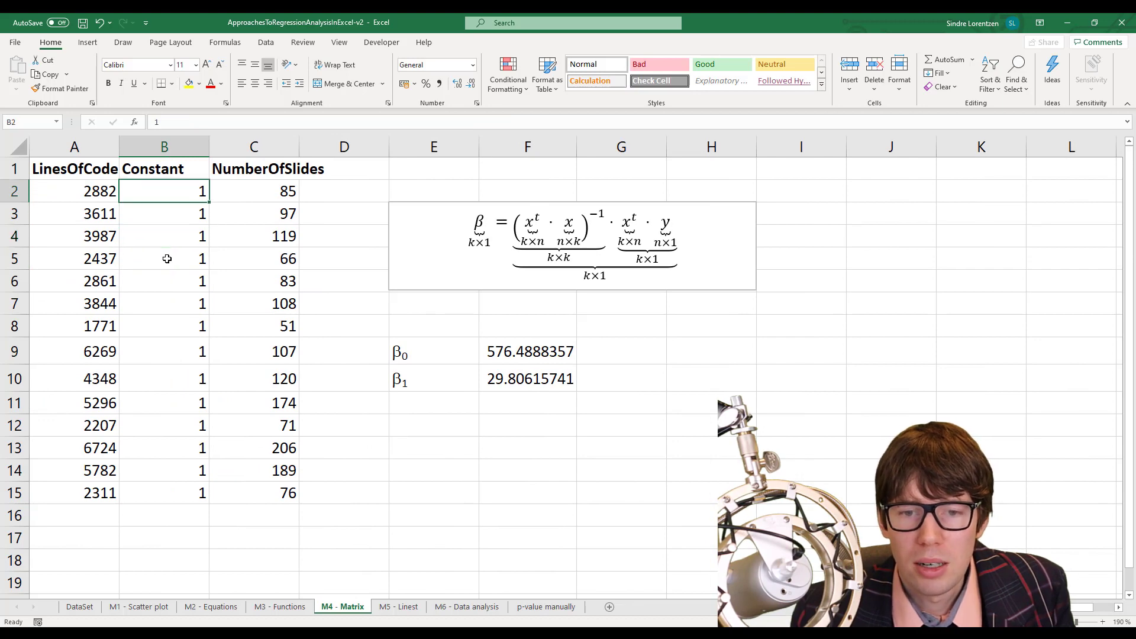
pyautogui.hotkey('shift', 'Down')
pyautogui.hotkey('ctrl', 'shift', 'Down')
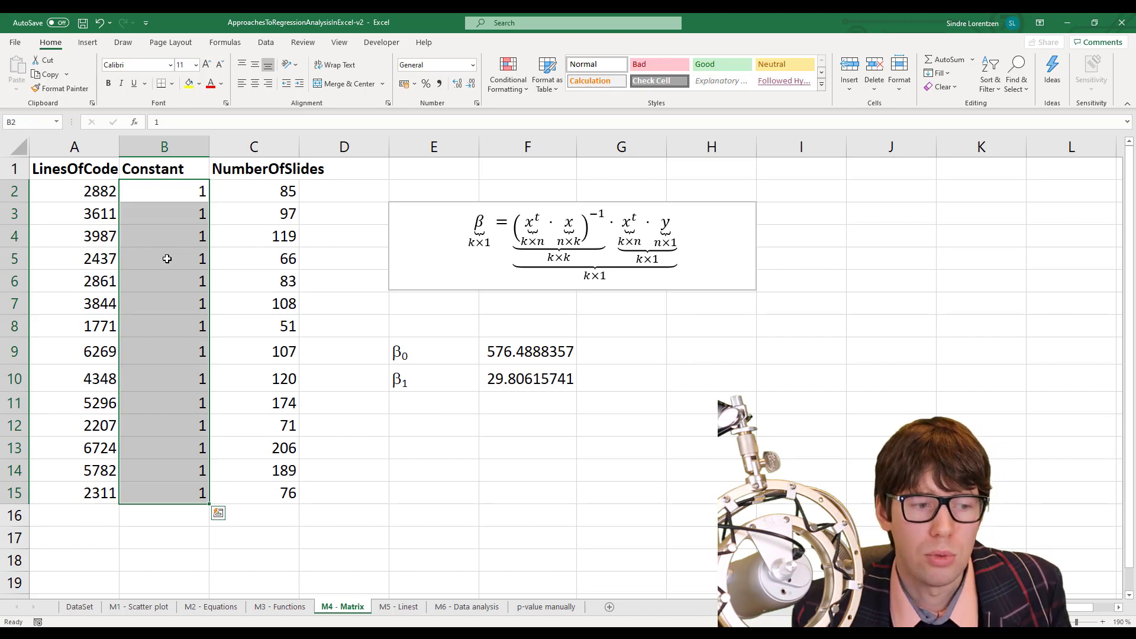
pyautogui.press('Down')
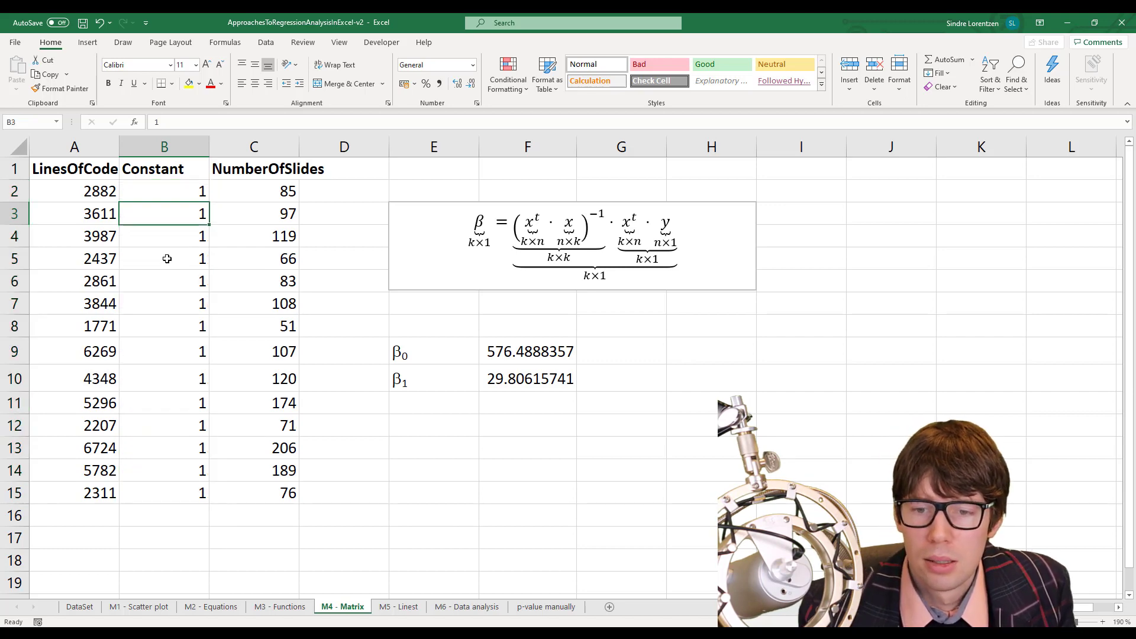
# Step: Select the coefficient cells F9:F10 and review the single MMULT array formula in F9, leaving its contents as entered
pyautogui.click(425, 353)
pyautogui.moveTo(513, 351); pyautogui.dragTo(514, 381)
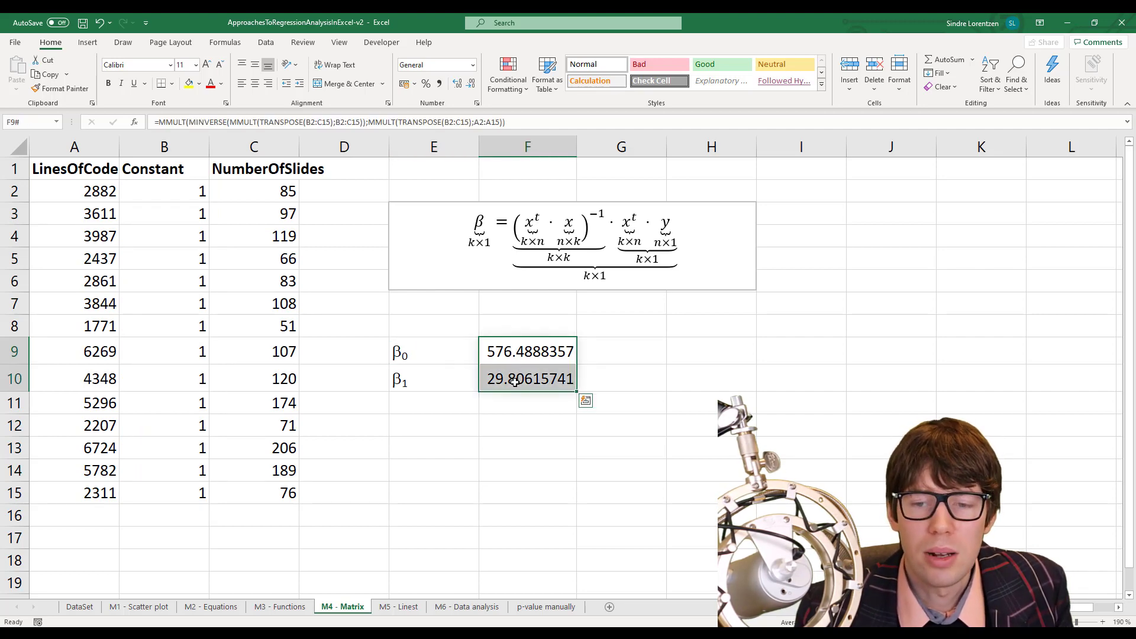
pyautogui.press('Up')
pyautogui.press('Down')
pyautogui.press('F2')
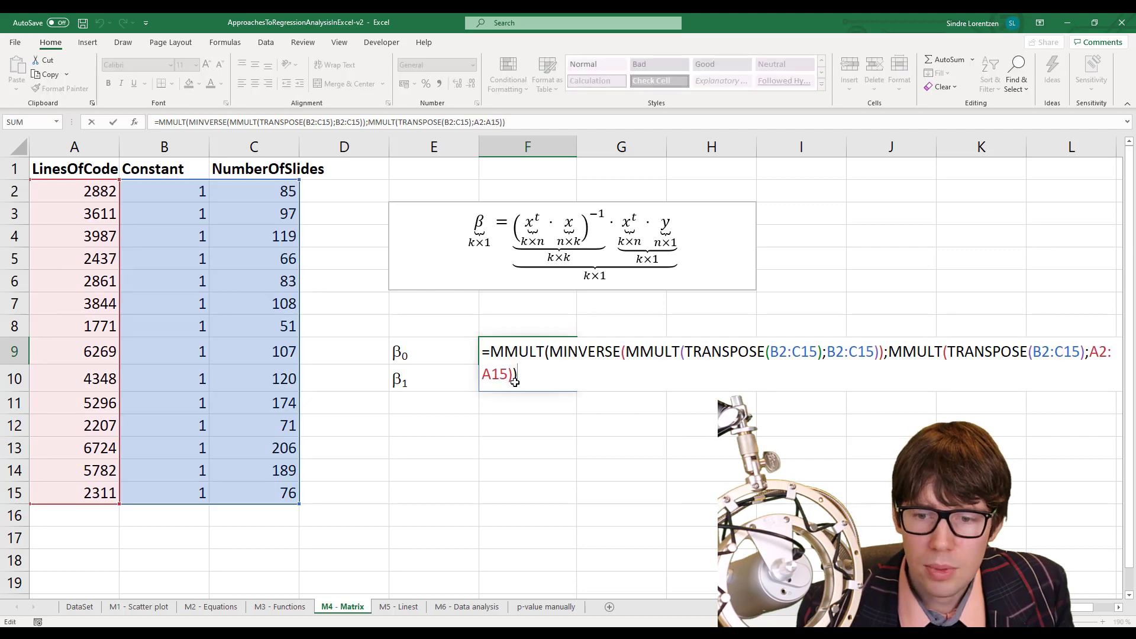
pyautogui.hotkey('ctrl', 'Return')
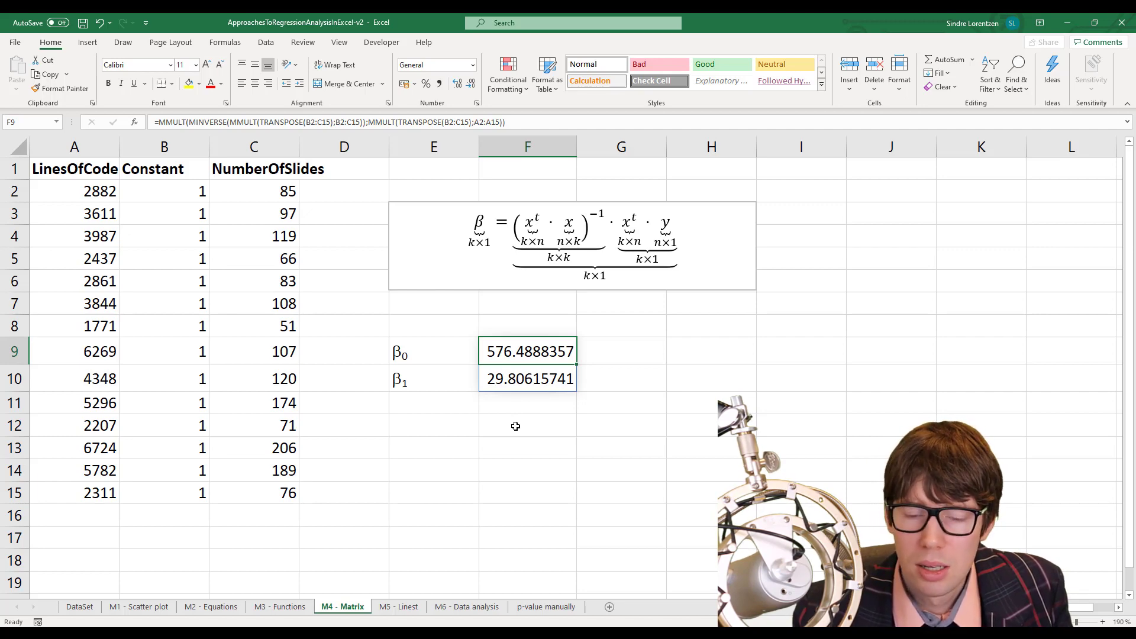
pyautogui.press('F2')
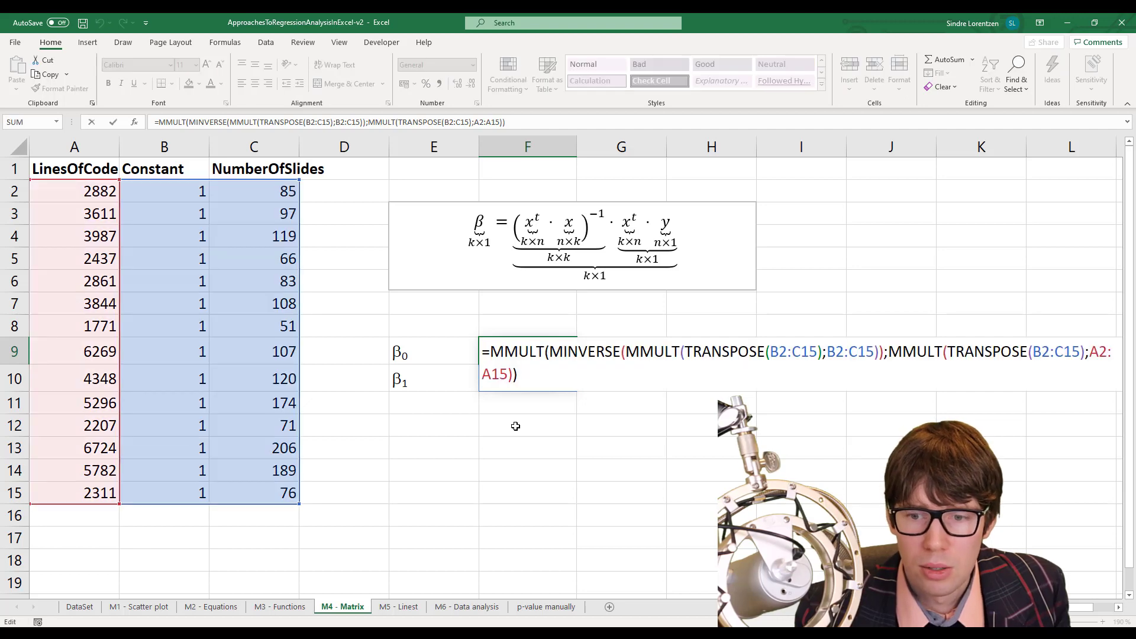
pyautogui.press('Return')
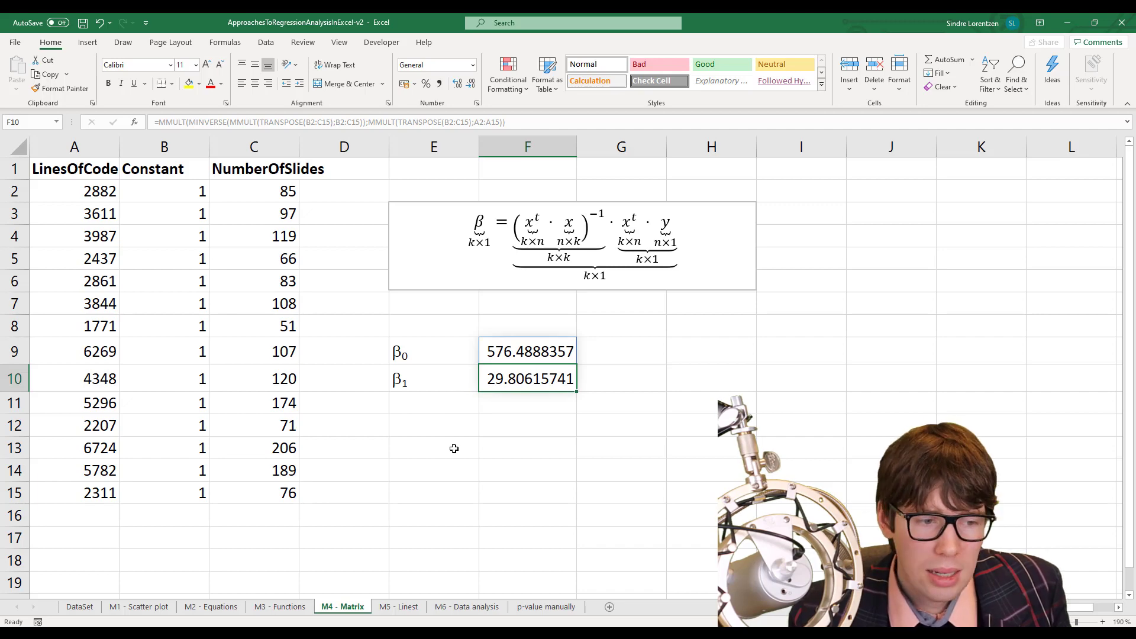
# Step: On the M5 - Linest sheet, show the LINEST formula in E3 with its referenced ranges, leaving the formula as entered
pyautogui.click(395, 608)
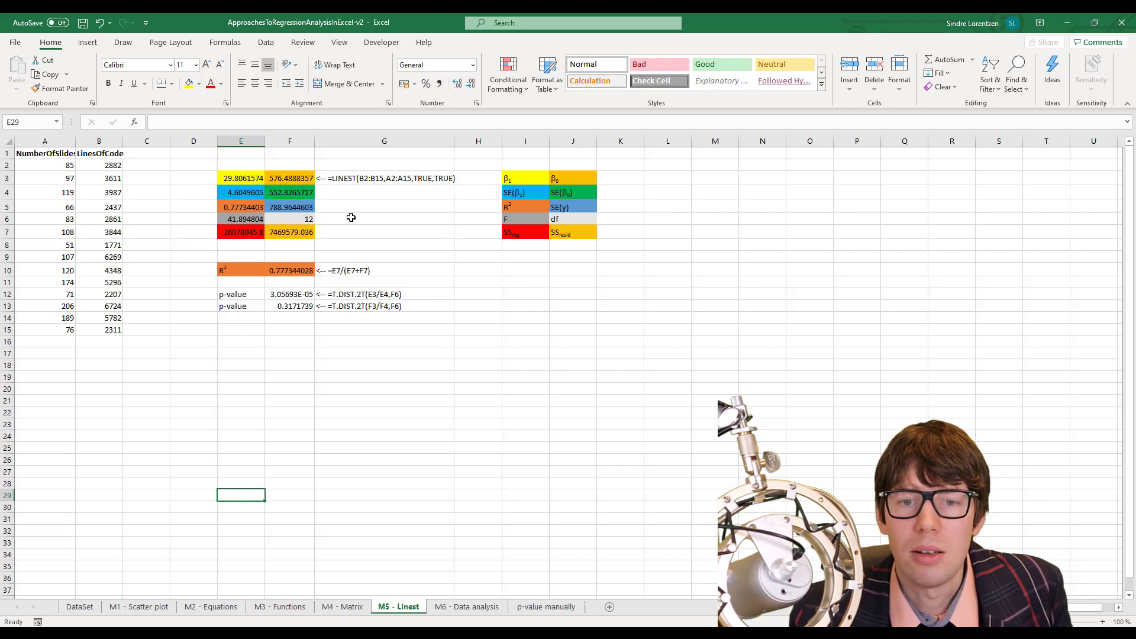
pyautogui.keyDown('ctrl'); pyautogui.scroll(2, 351, 218); pyautogui.keyUp('ctrl')
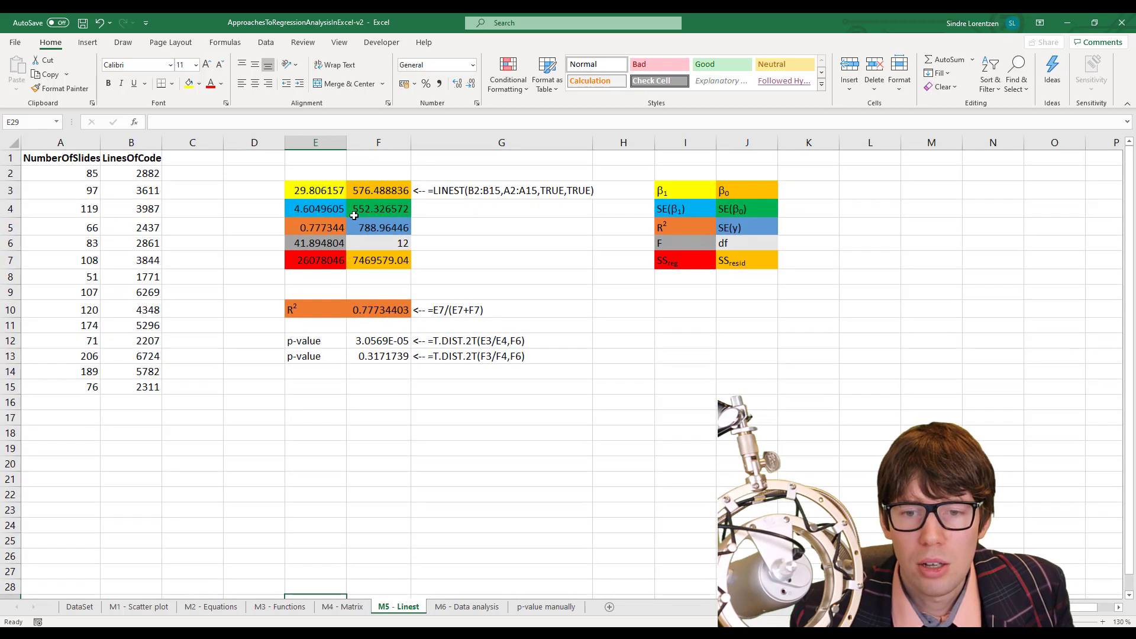
pyautogui.click(312, 190)
pyautogui.press('F2')
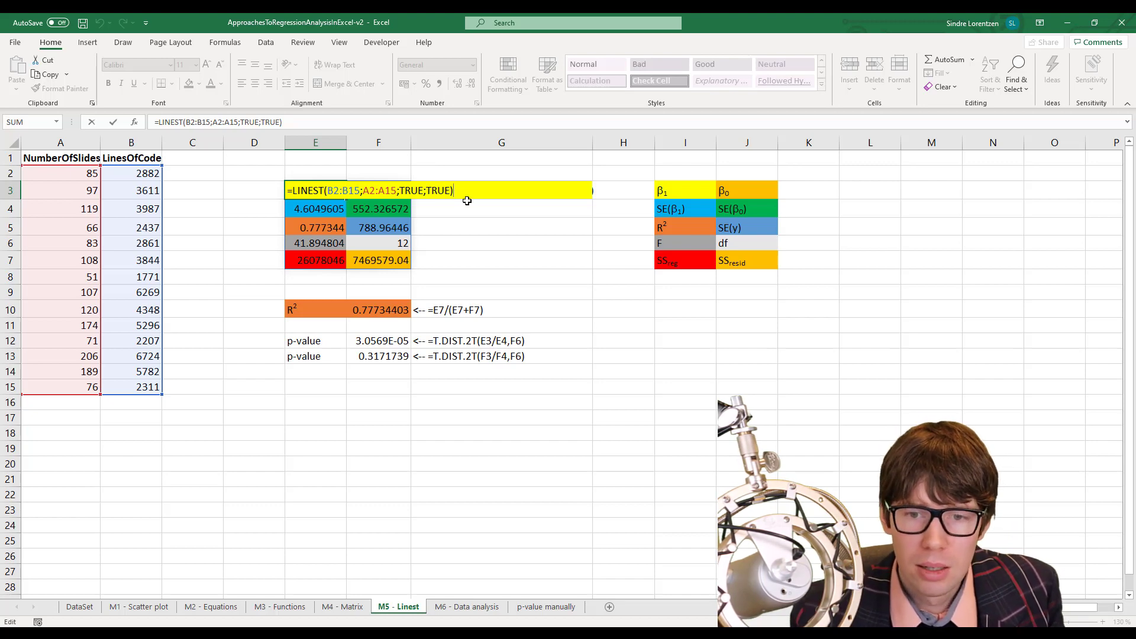
pyautogui.hotkey('ctrl', 'Return')
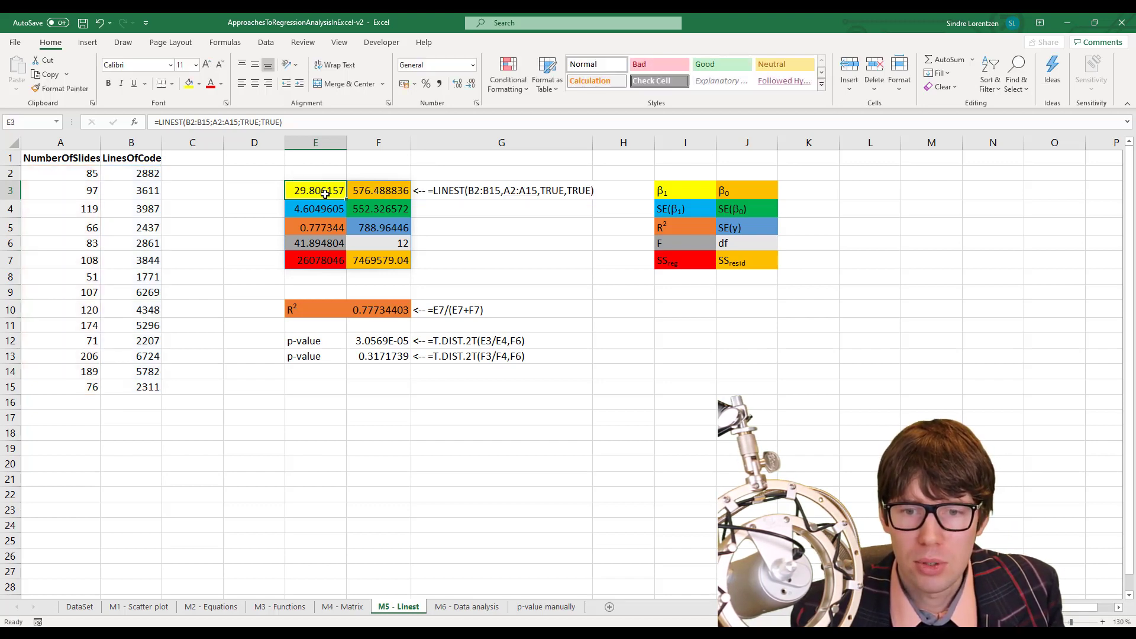
# Step: Highlight the full LINEST output block E3:F7 to review its five-row, two-column extent, and clear the selection
pyautogui.moveTo(325, 194); pyautogui.dragTo(374, 259)
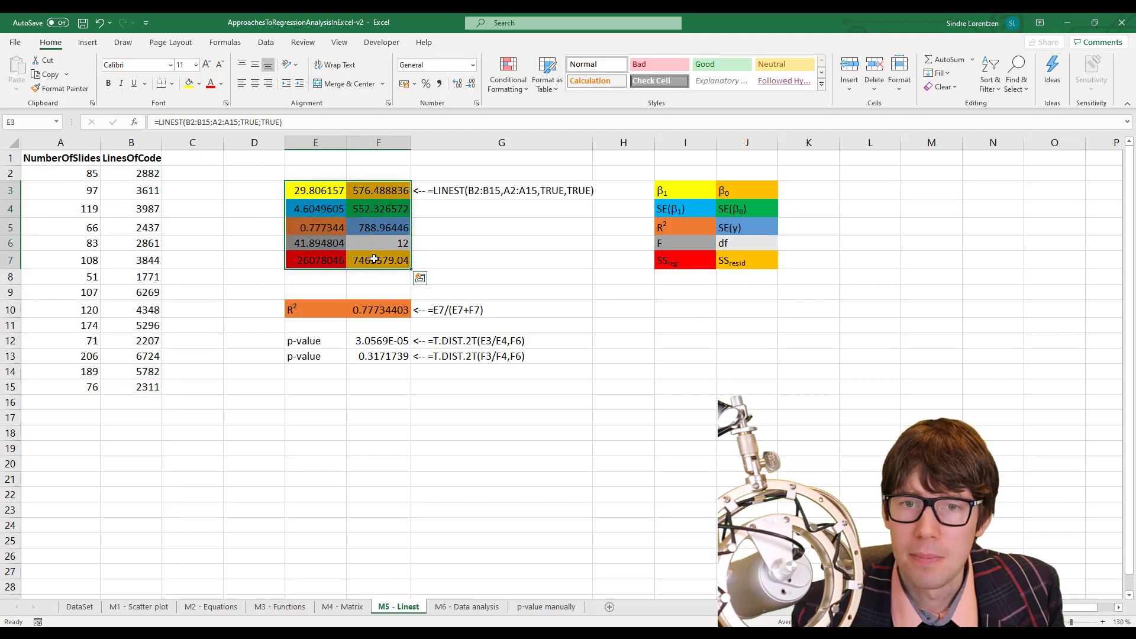
pyautogui.click(495, 255)
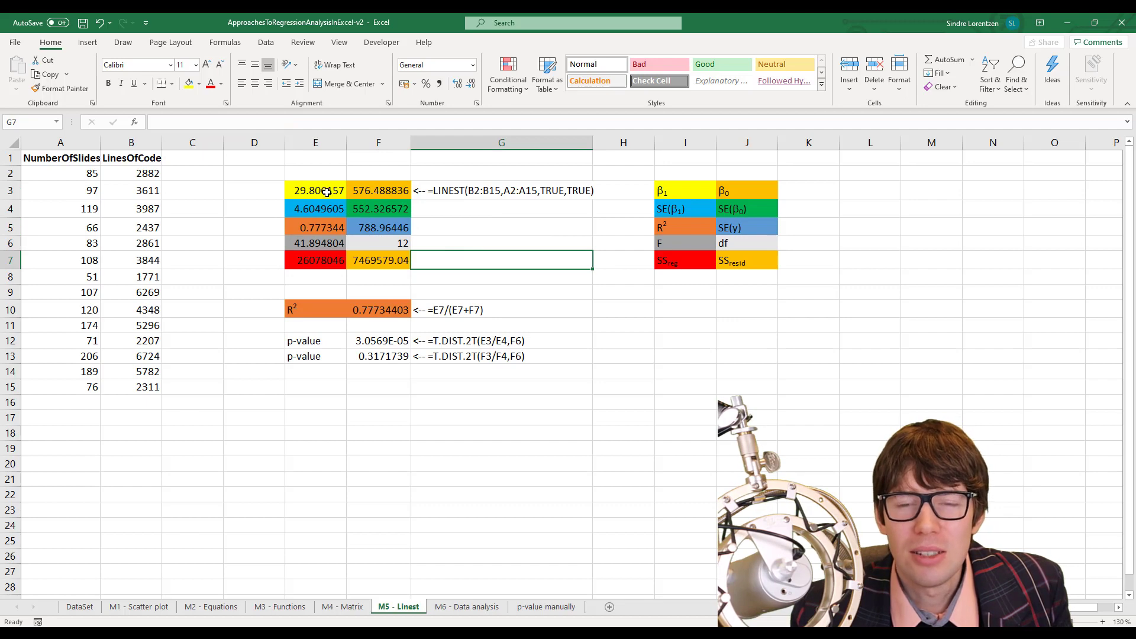
pyautogui.moveTo(322, 190); pyautogui.dragTo(367, 256)
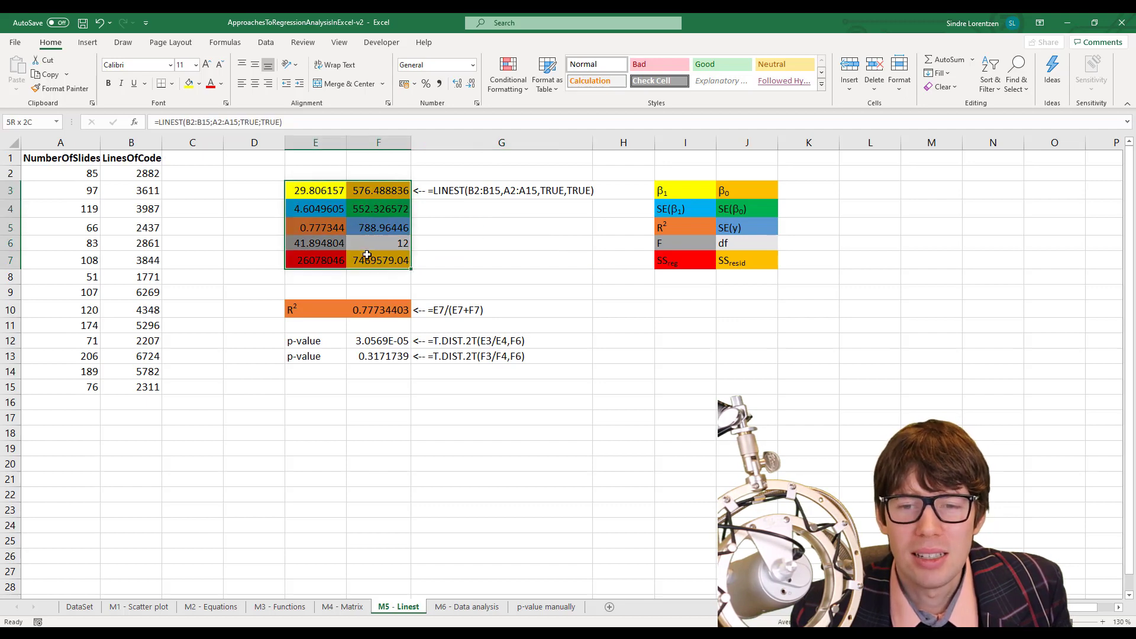
pyautogui.click(453, 249)
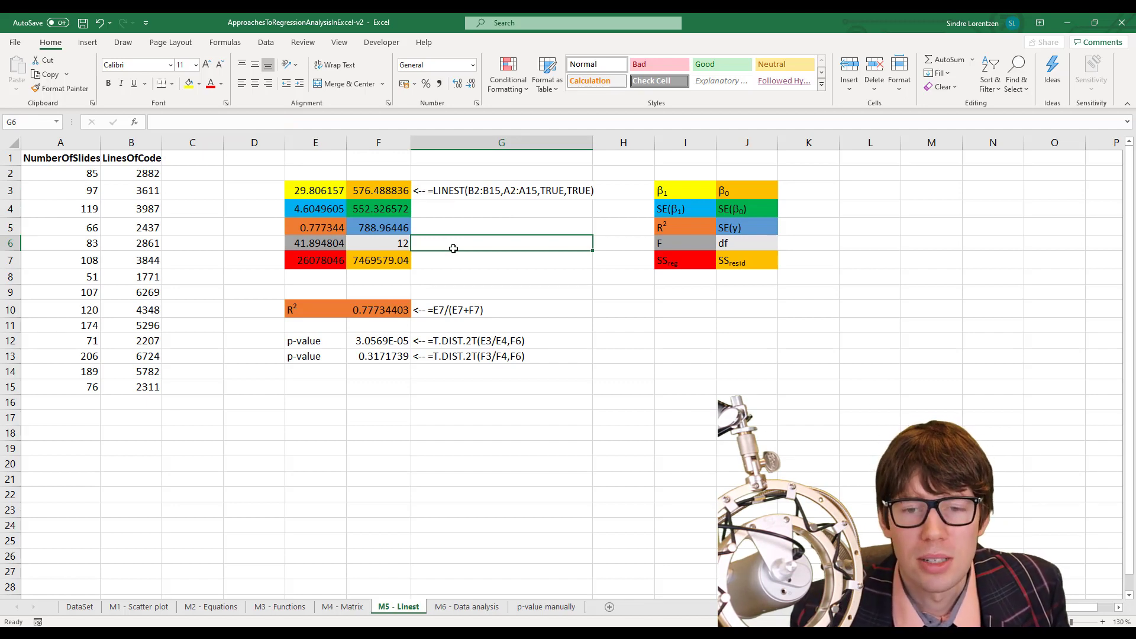
# Step: Examine the slope and intercept coefficients in E3:F3 together and individually, along with the LINEST formula note beside them
pyautogui.moveTo(327, 191); pyautogui.dragTo(360, 194)
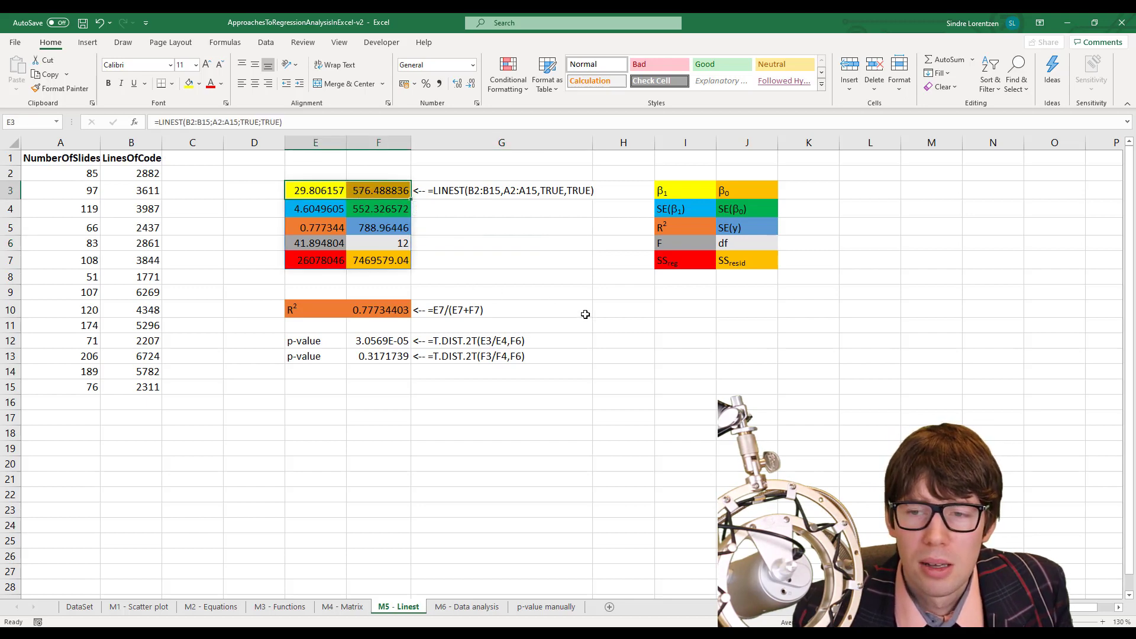
pyautogui.click(547, 278)
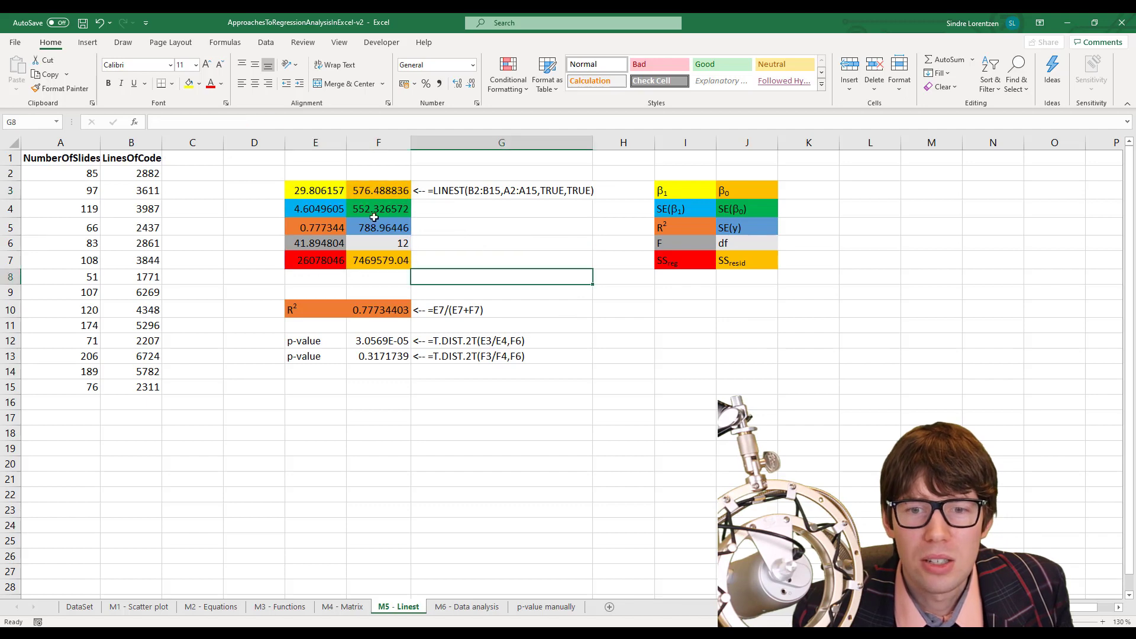
pyautogui.click(317, 191)
pyautogui.click(352, 192)
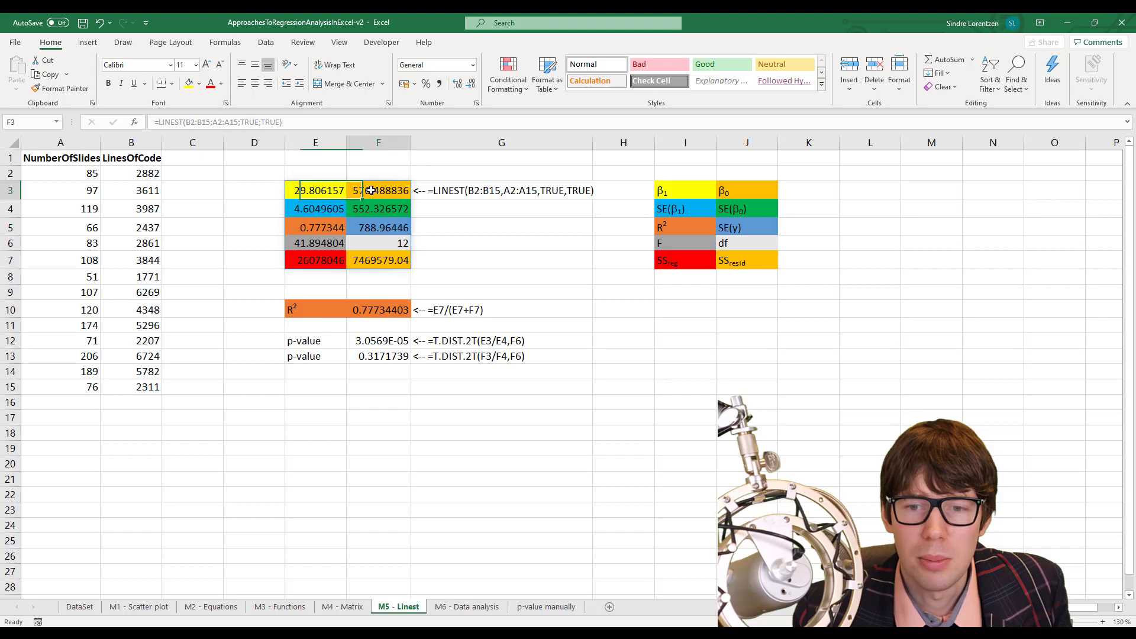
pyautogui.click(435, 188)
pyautogui.click(621, 189)
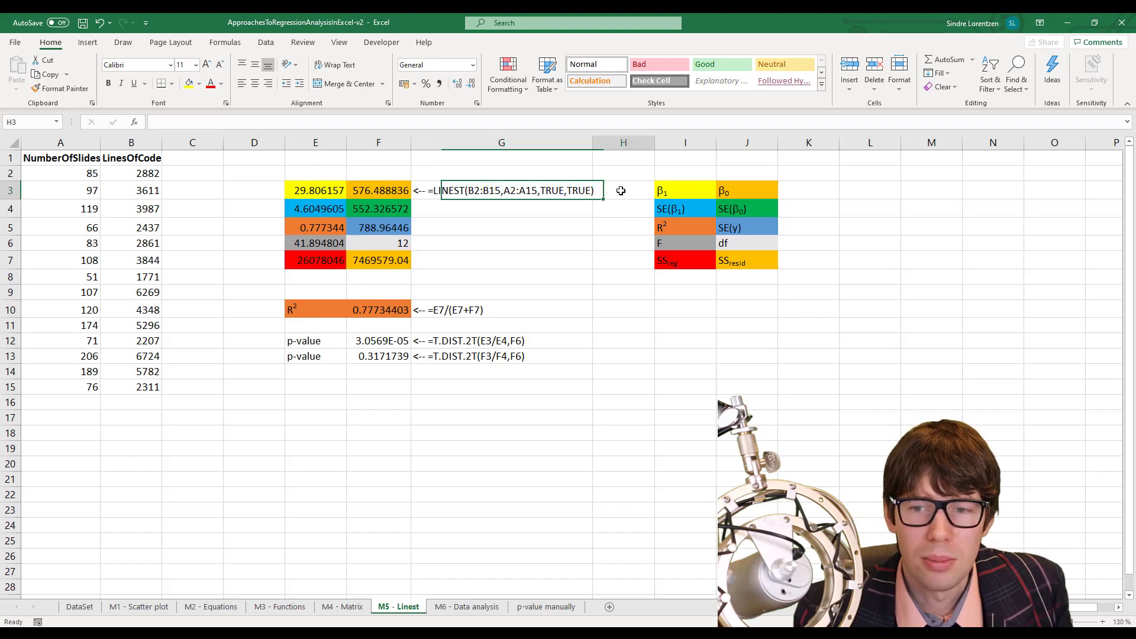
pyautogui.click(317, 189)
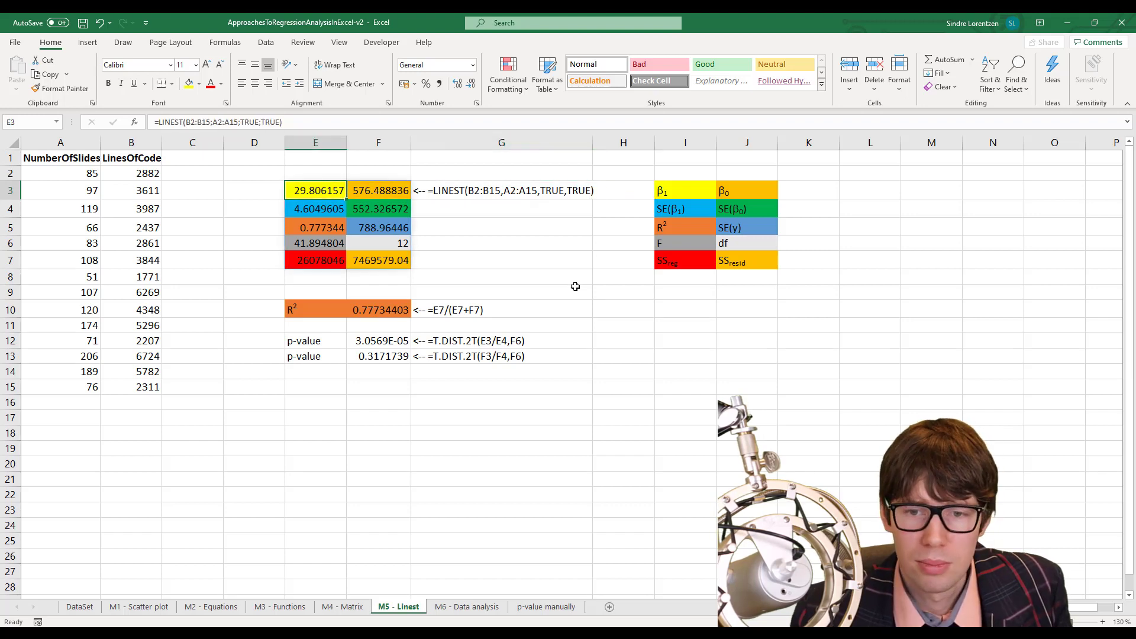
pyautogui.press('Right')
pyautogui.press('Left')
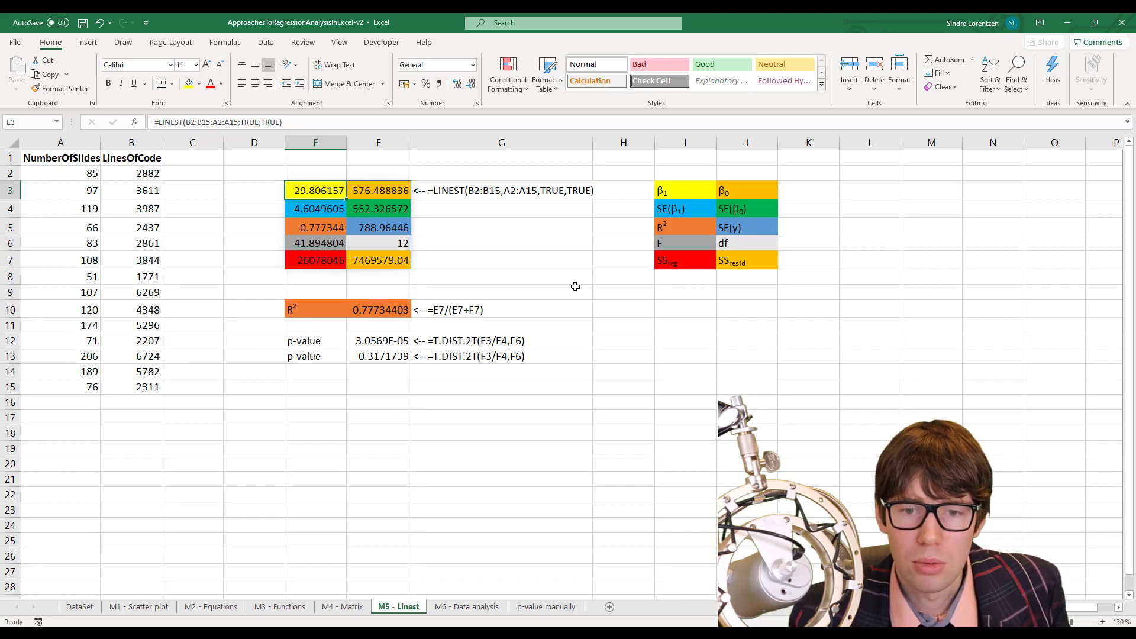
# Step: Go through the remaining LINEST statistics cell by cell, from the standard error in E4 to the sums of squares in row 7
pyautogui.press('Down')
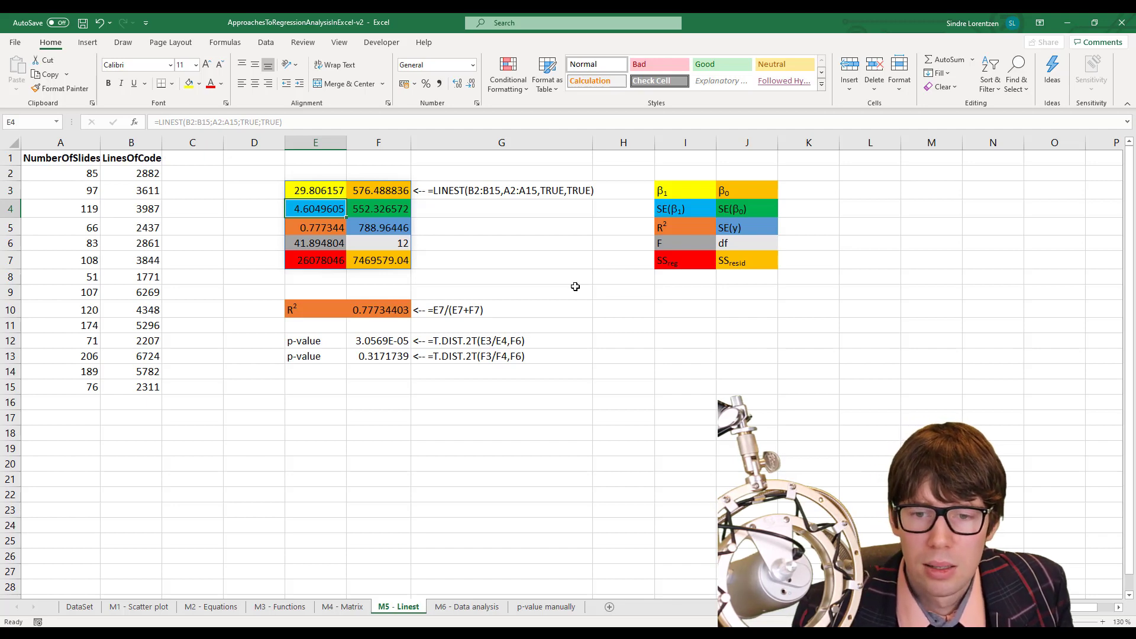
pyautogui.click(330, 230)
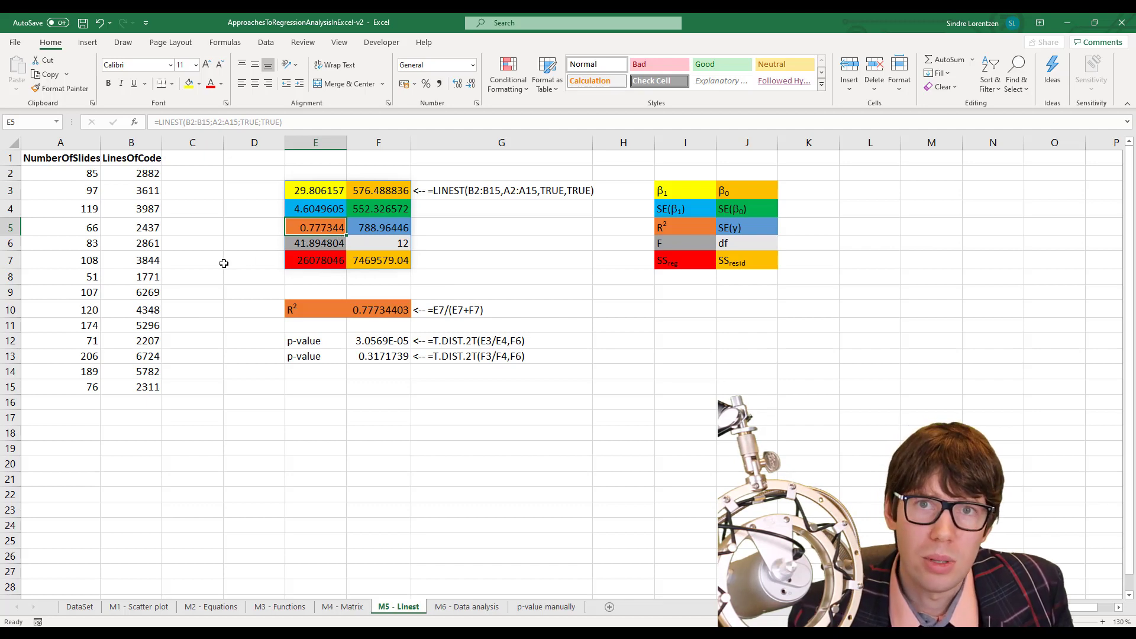
pyautogui.click(400, 227)
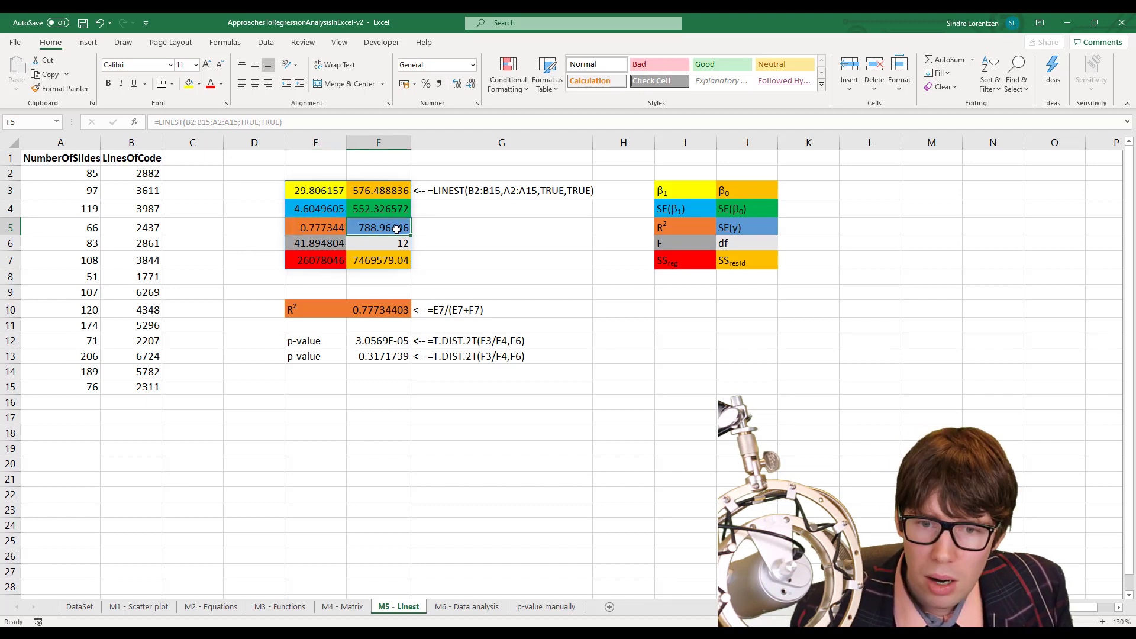
pyautogui.click(311, 244)
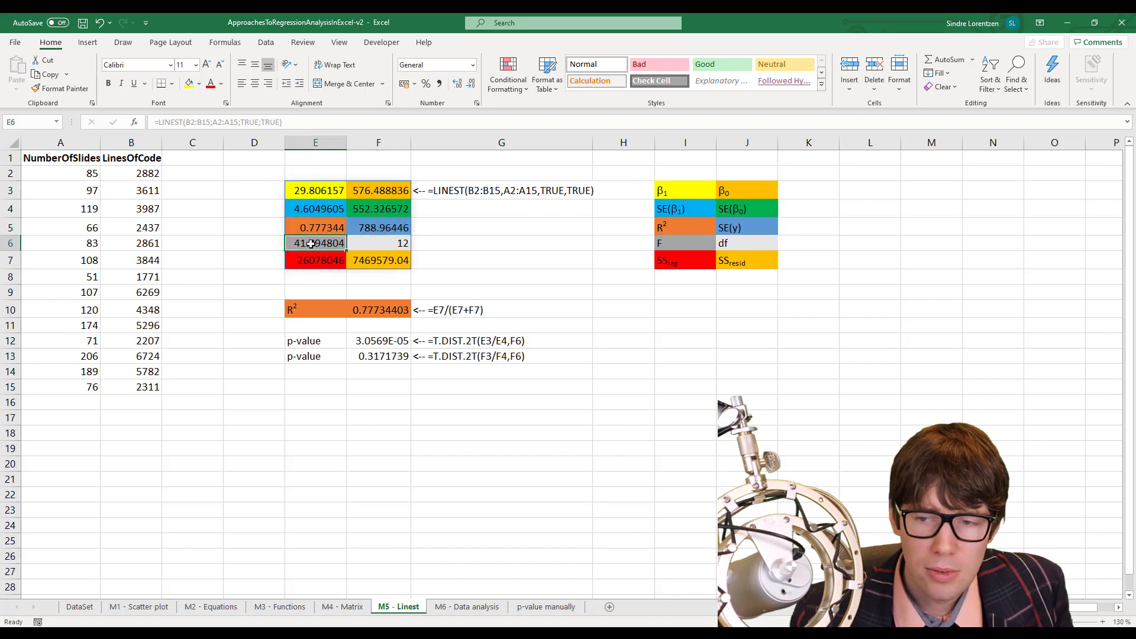
pyautogui.click(393, 244)
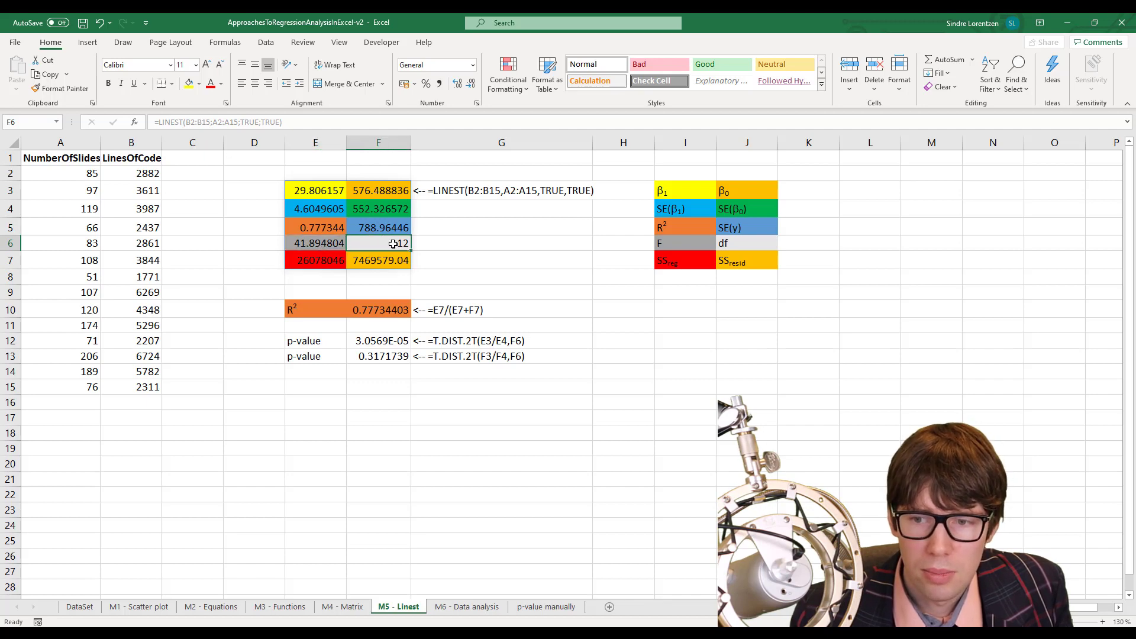
pyautogui.click(314, 261)
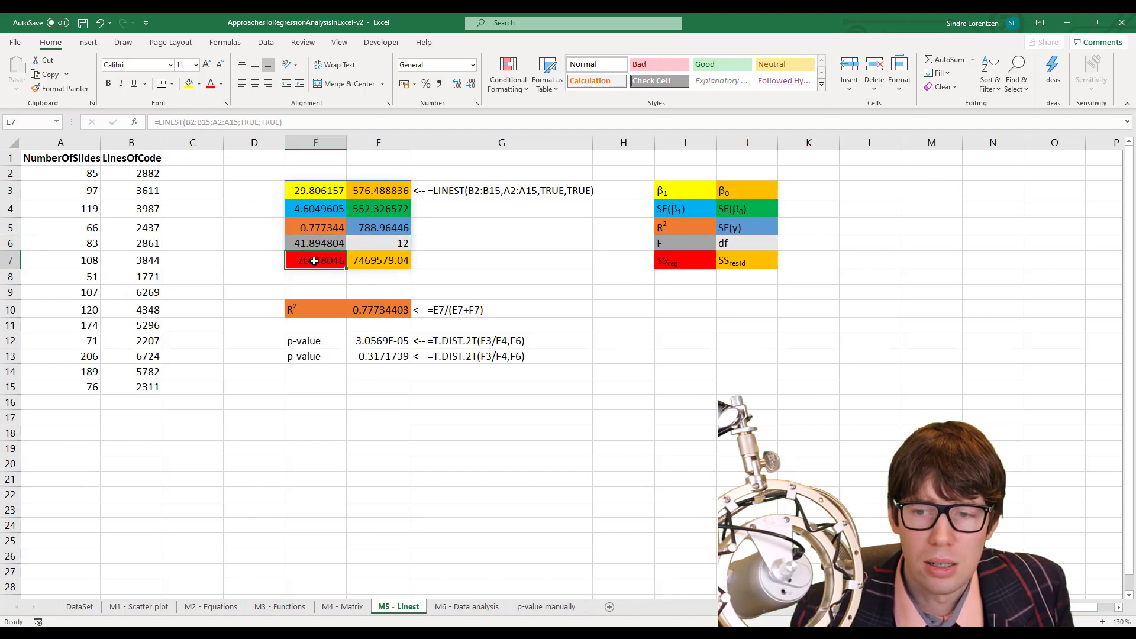
pyautogui.click(378, 261)
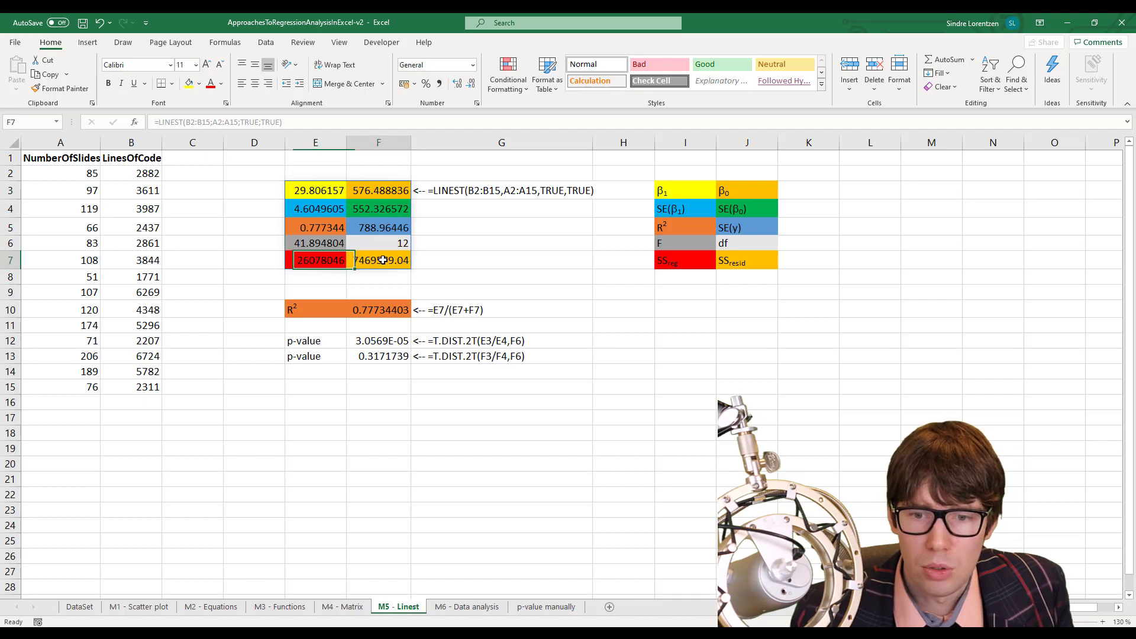
pyautogui.click(316, 263)
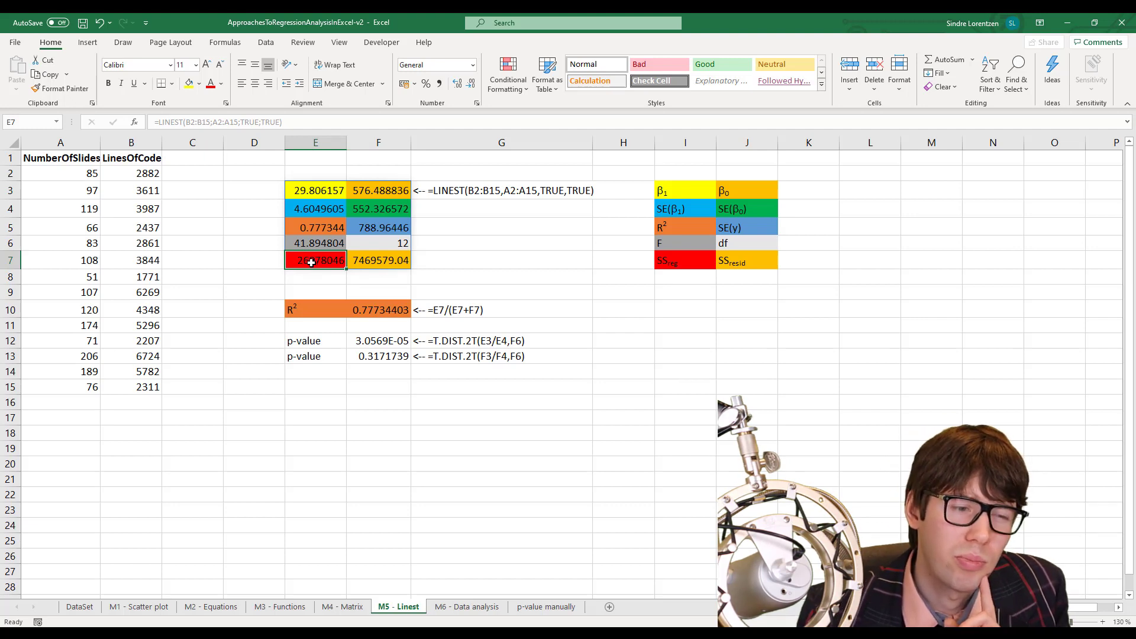
# Step: Compare the LINEST output block E3:F7 with the colour-coded label table in I3:J7, and clear the selection
pyautogui.click(622, 267)
pyautogui.moveTo(340, 189); pyautogui.dragTo(378, 260)
pyautogui.moveTo(675, 191); pyautogui.dragTo(740, 263)
pyautogui.click(727, 320)
# Step: Walk through the label table I3:J7 row by row, from β1 and β0 to SSreg and SSresid
pyautogui.press('Left')
pyautogui.press('Up')
pyautogui.press('Up')
pyautogui.press('Up')
pyautogui.press('Up')
pyautogui.press('Up')
pyautogui.press('Up')
pyautogui.press('Up')
pyautogui.press('Up')
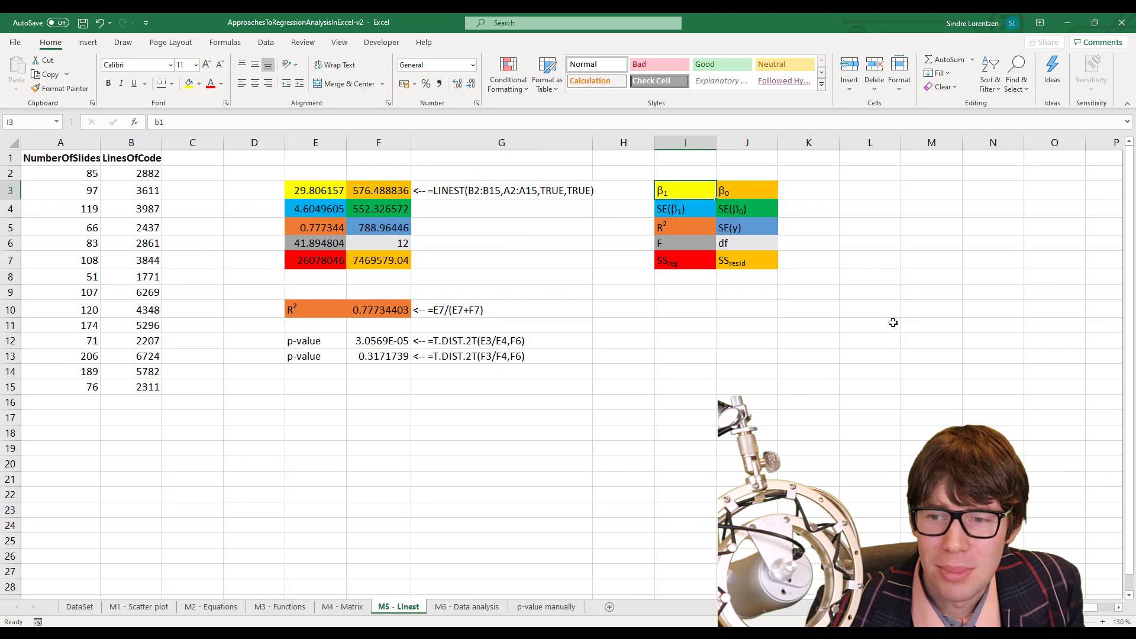
pyautogui.press('Up')
pyautogui.press('Down')
pyautogui.press('Right')
pyautogui.press('Down')
pyautogui.press('Left')
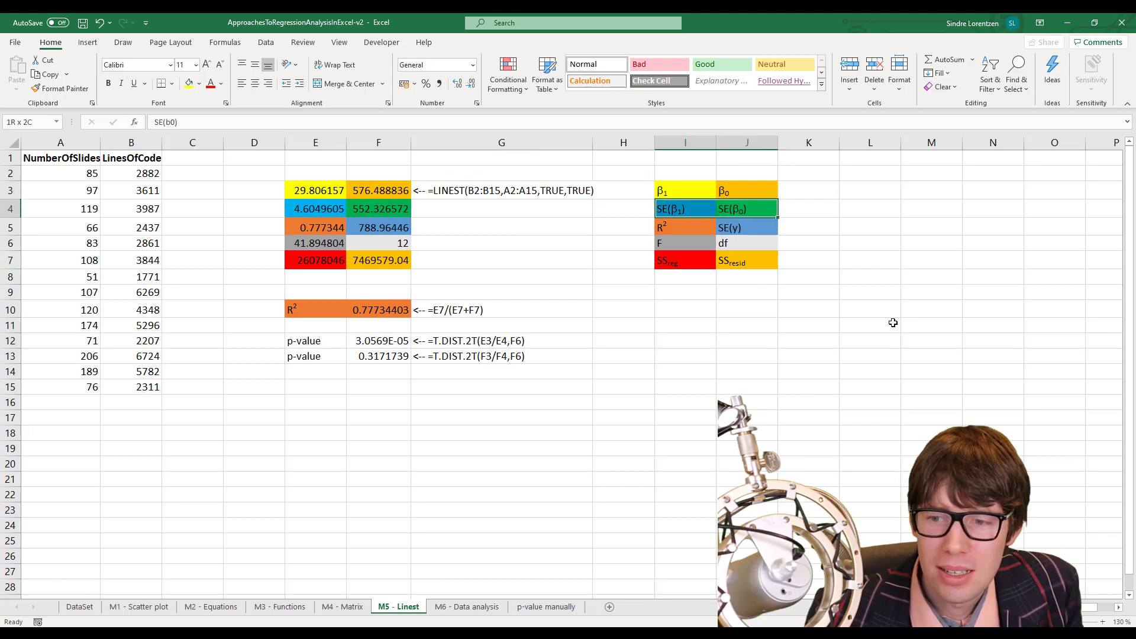
pyautogui.press('Right')
pyautogui.press('Down')
pyautogui.press('Left')
pyautogui.press('Right')
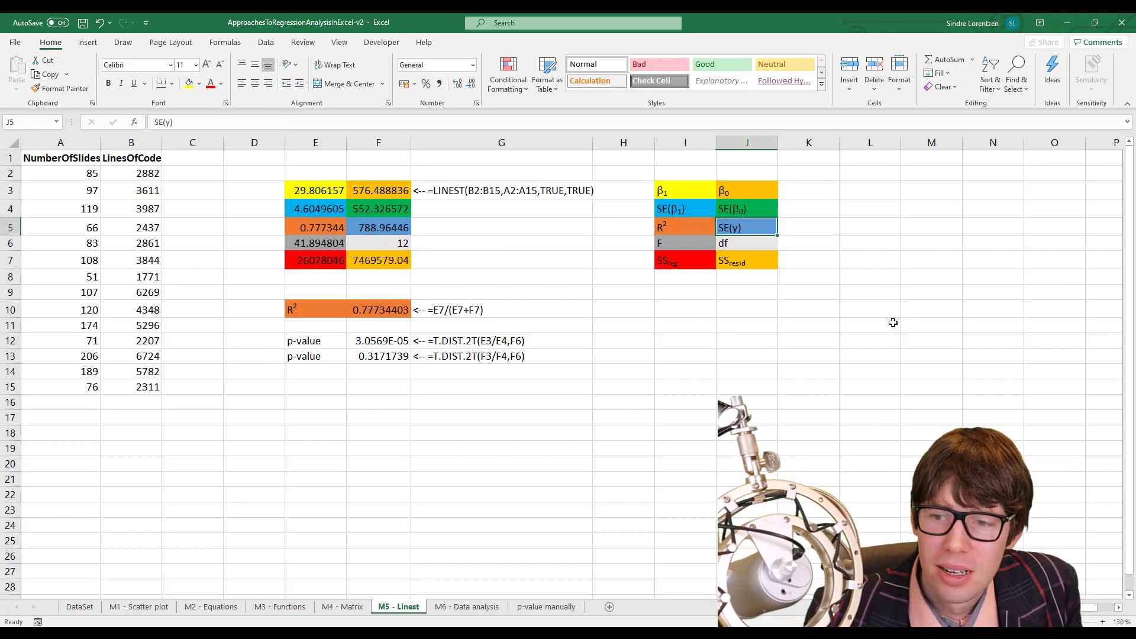
pyautogui.press('Down')
pyautogui.press('Left')
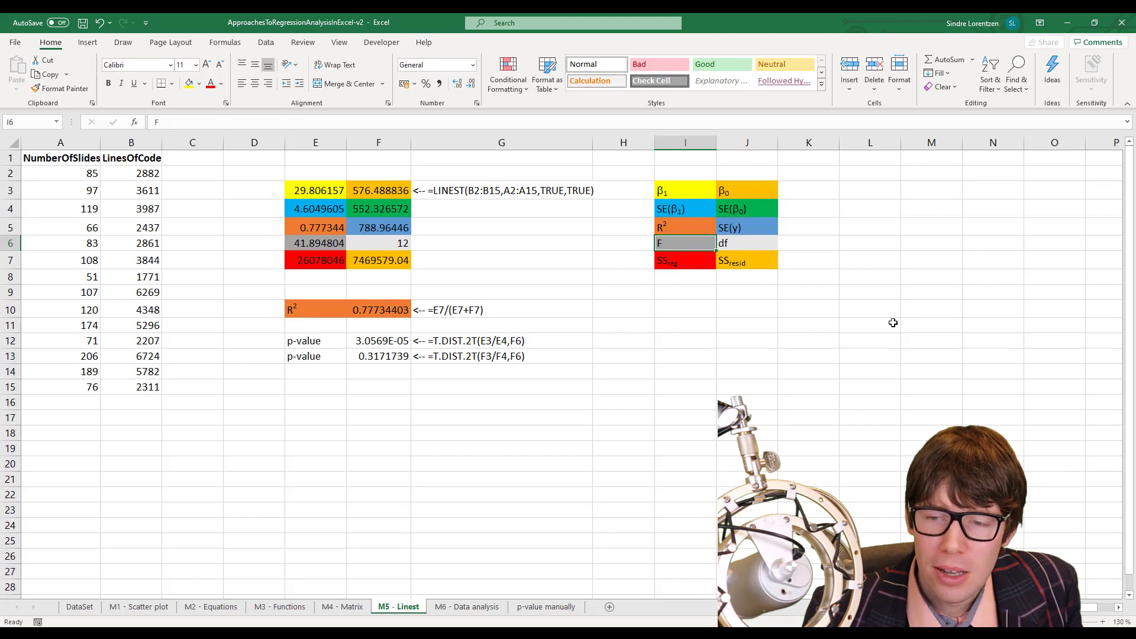
pyautogui.press('Right')
pyautogui.press('Left')
pyautogui.press('Down')
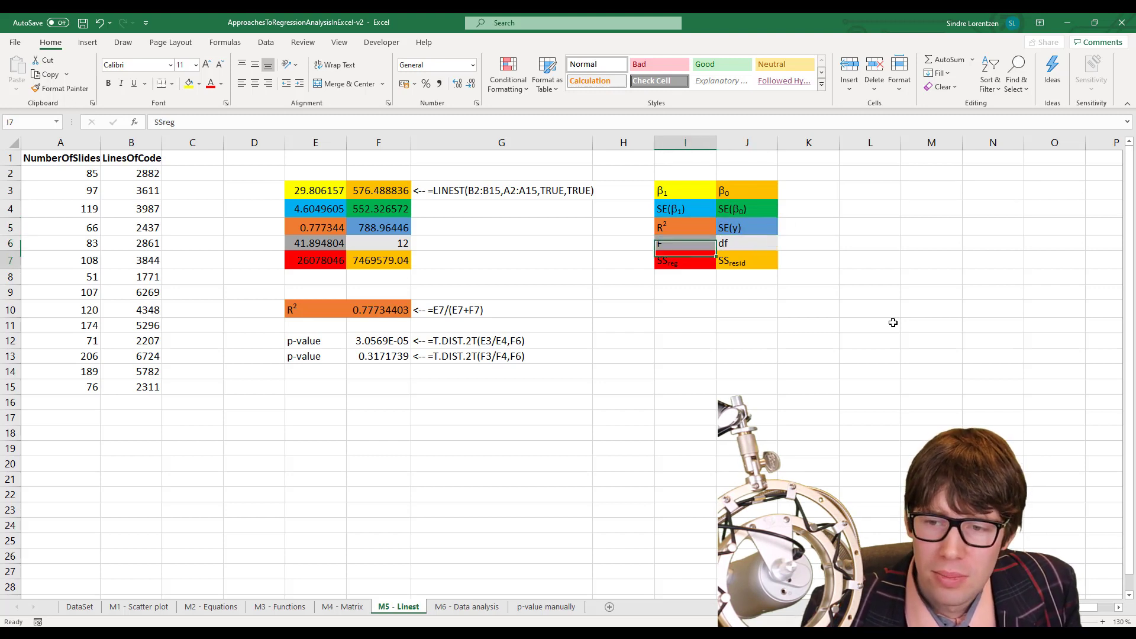
pyautogui.press('Right')
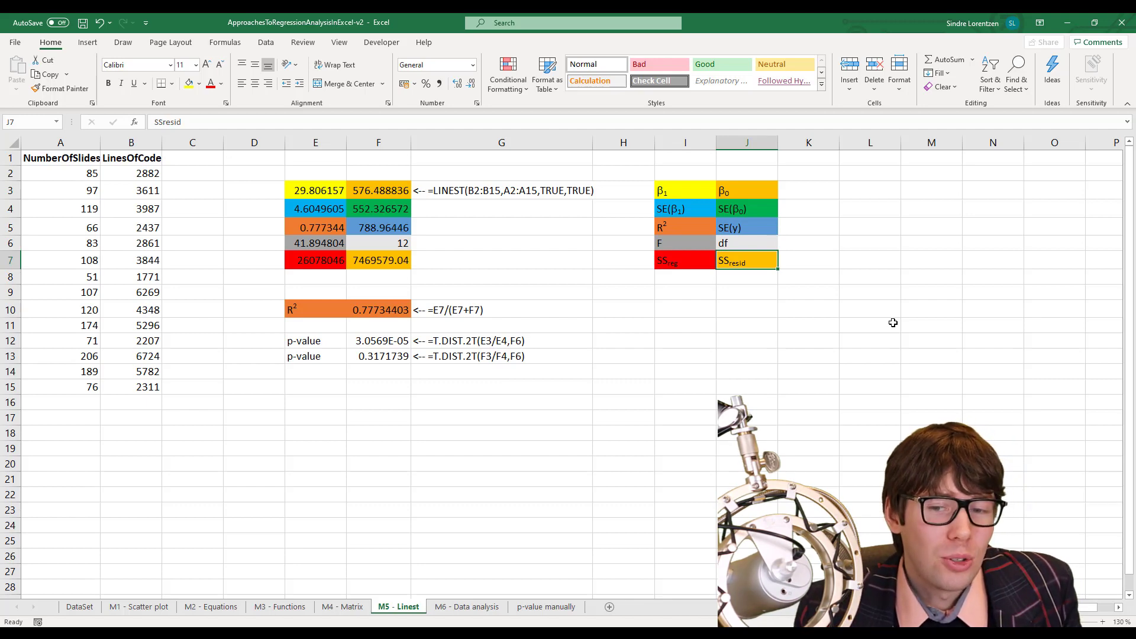
pyautogui.press('Left')
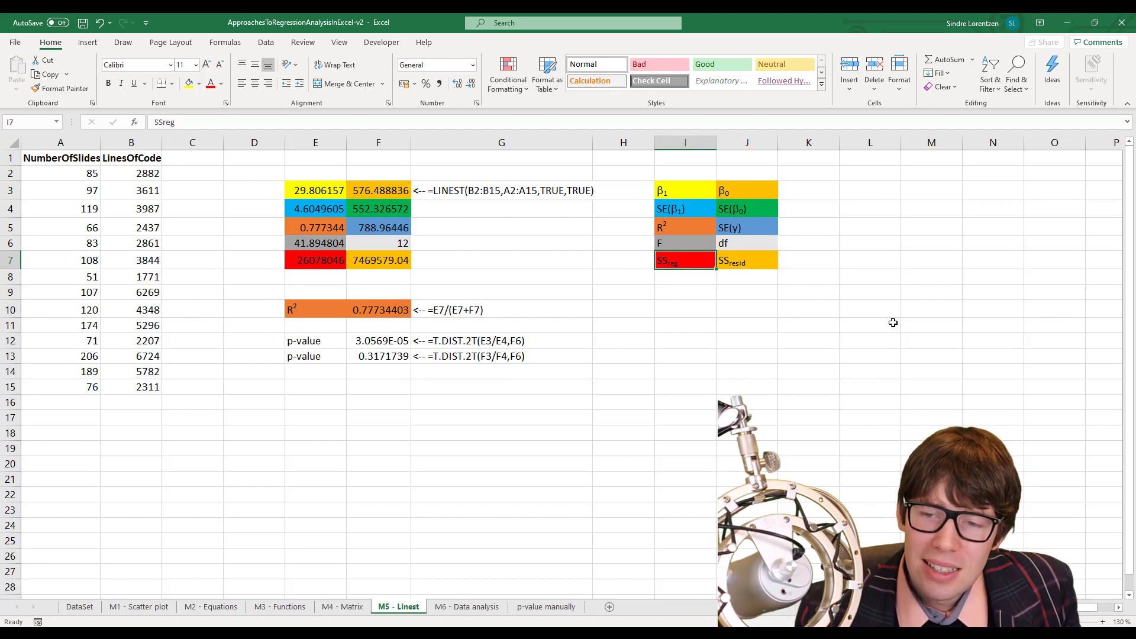
# Step: Review R² in E5 and the SSreg and SSresid labels, and show the manual R² formula in F10 with its referenced cells
pyautogui.click(313, 224)
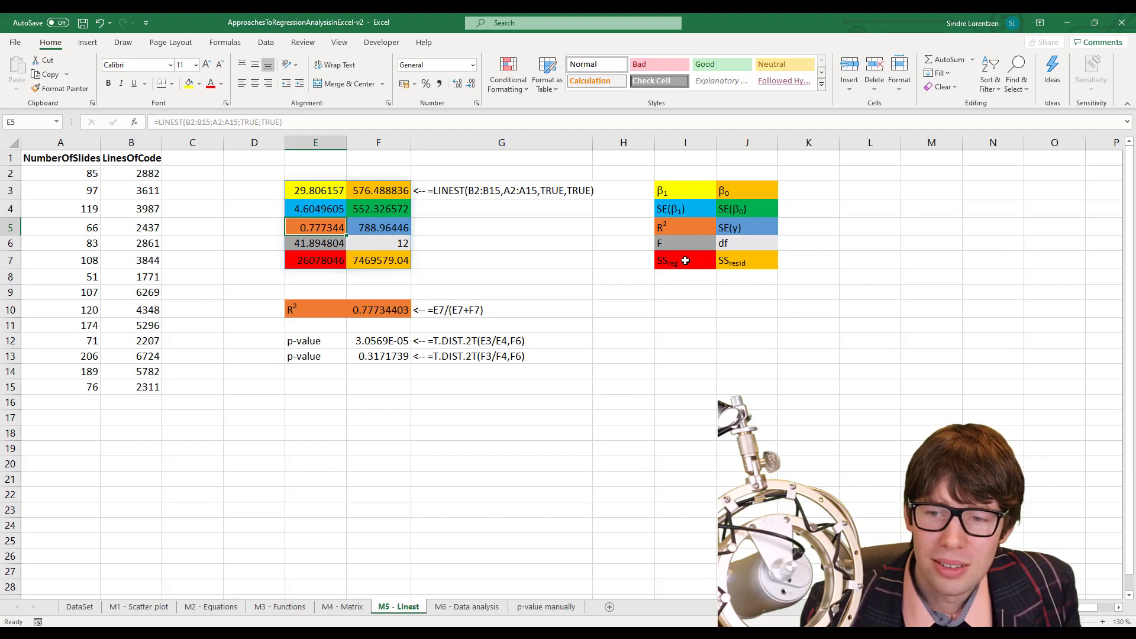
pyautogui.moveTo(685, 260); pyautogui.dragTo(731, 262)
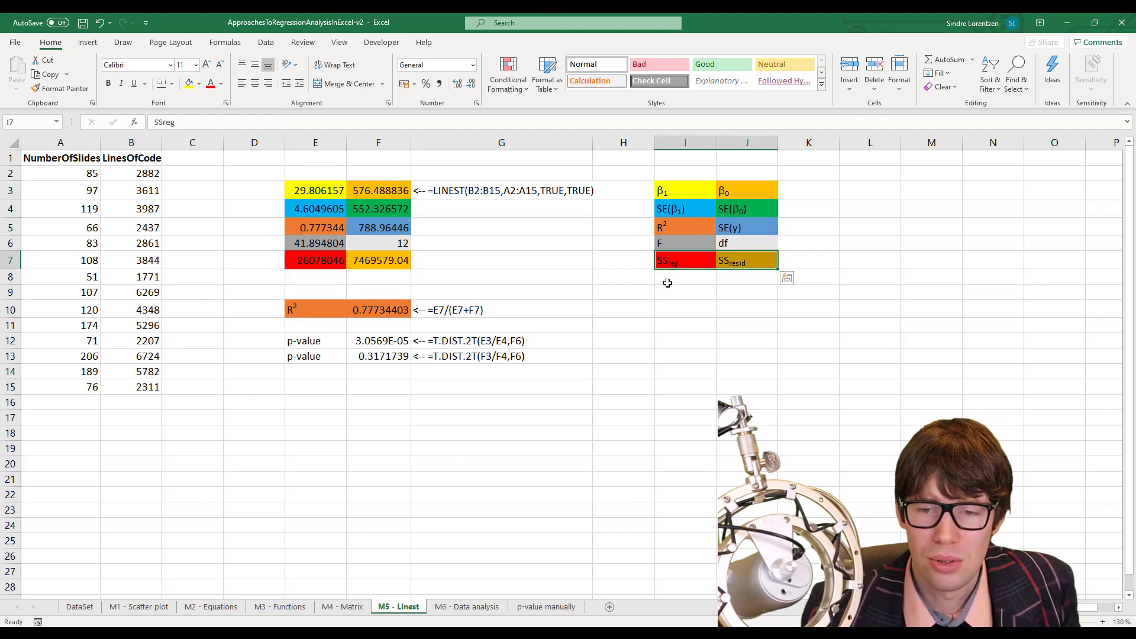
pyautogui.click(374, 309)
pyautogui.press('F2')
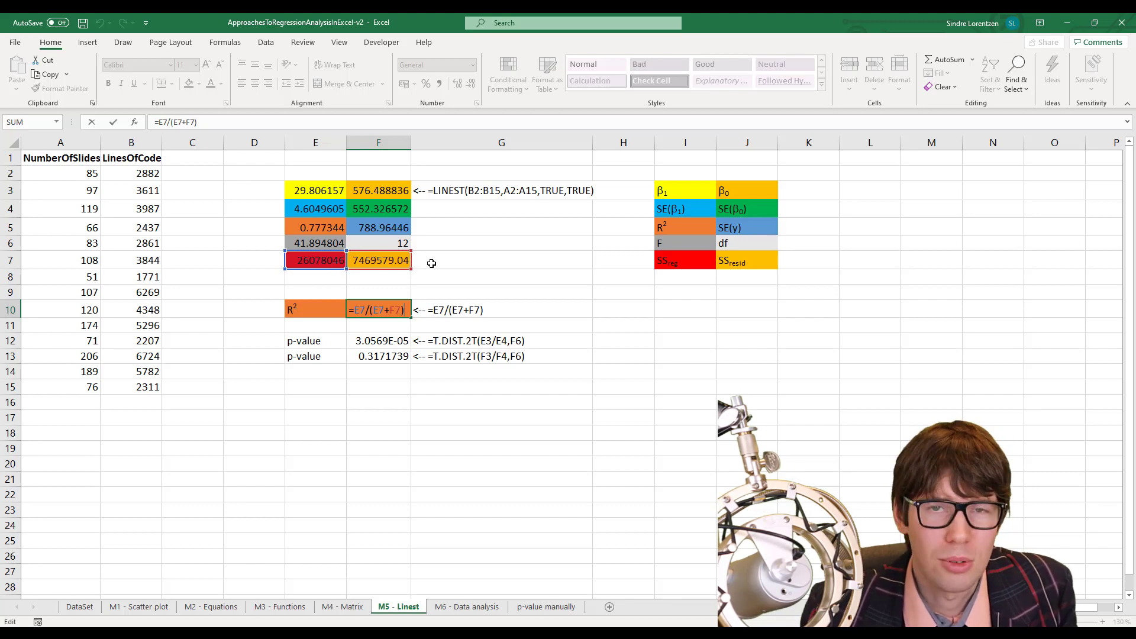
pyautogui.hotkey('ctrl', 'Return')
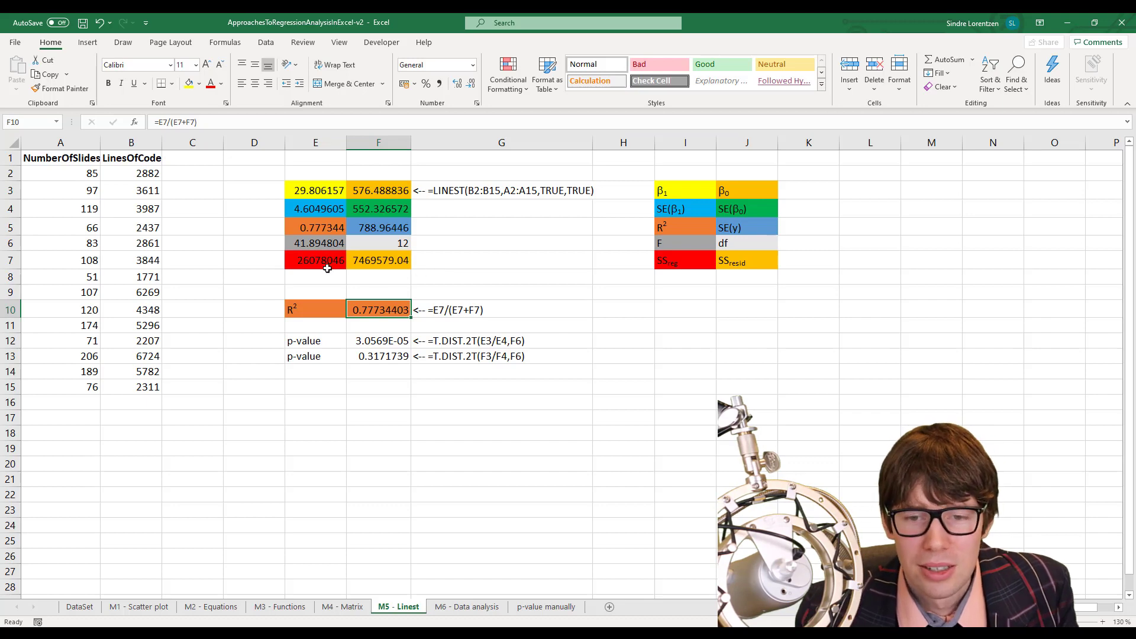
# Step: Highlight the sums of squares in E7:F7, and select the coefficients' standard errors in E4:F4 for review
pyautogui.click(344, 264)
pyautogui.moveTo(344, 264); pyautogui.dragTo(373, 260)
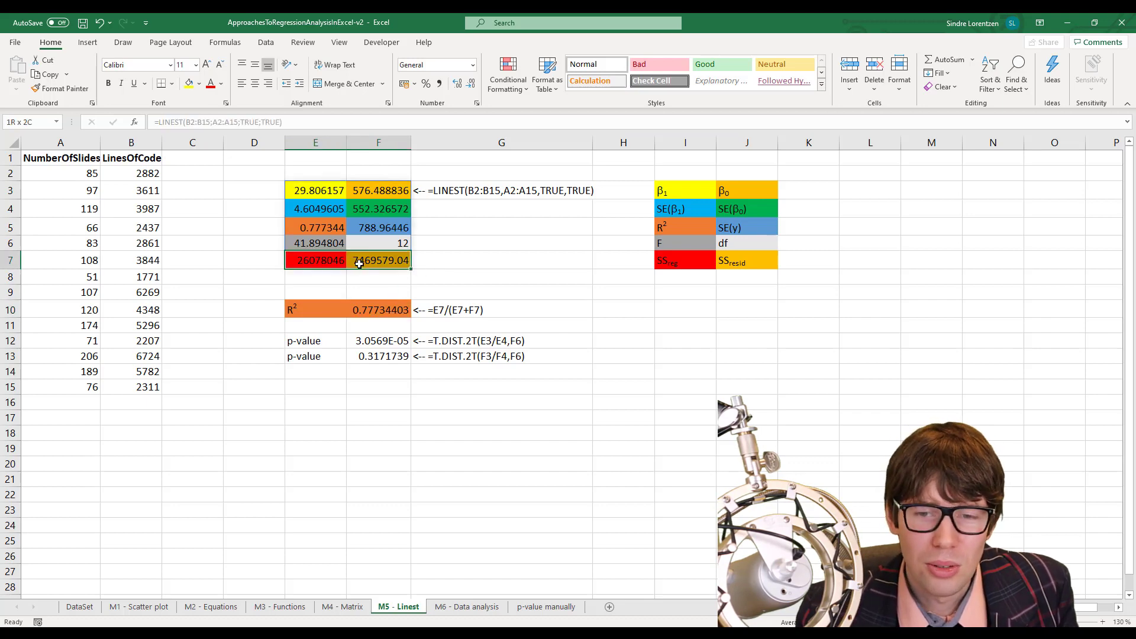
pyautogui.click(332, 417)
pyautogui.moveTo(320, 208); pyautogui.dragTo(358, 207)
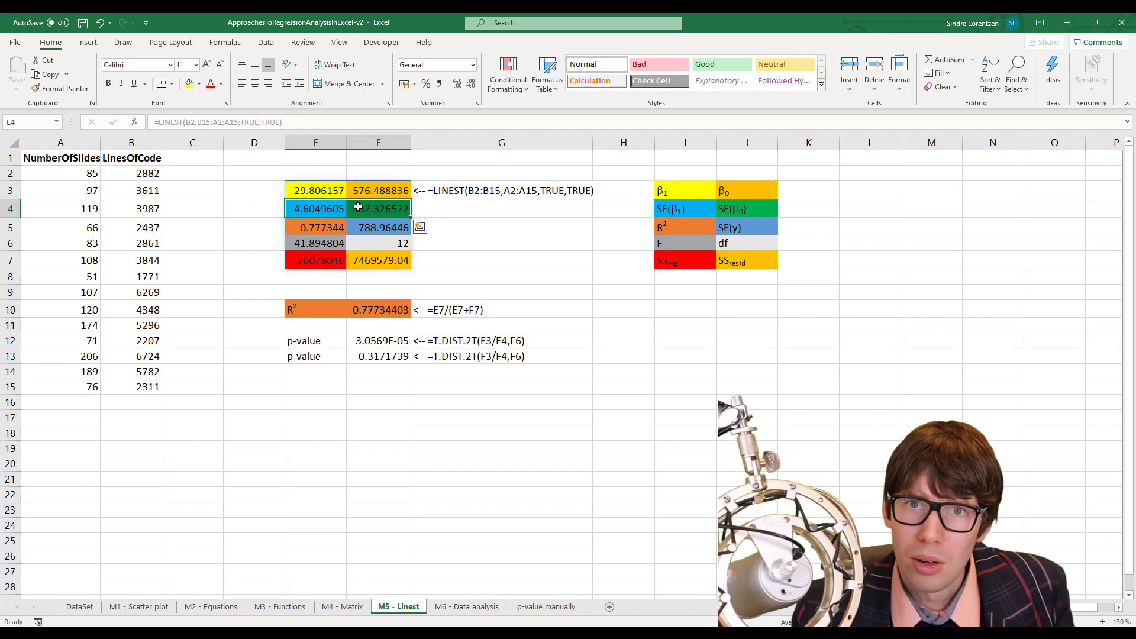
# Step: Show the T.DIST.2T p-value formula in F12 together with the cells it references
pyautogui.click(318, 397)
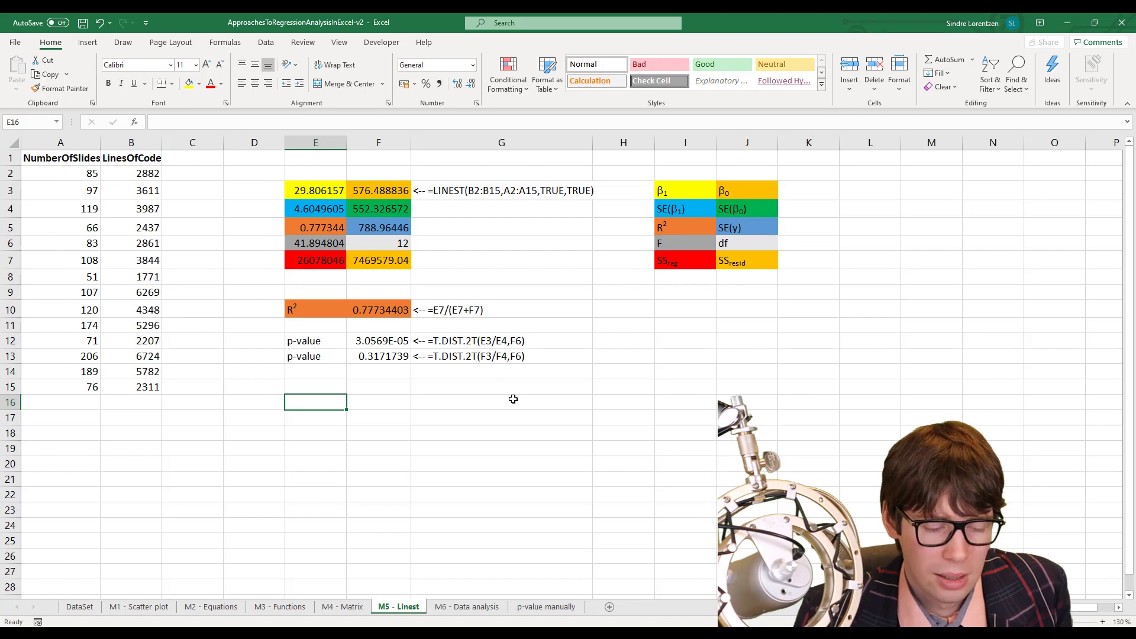
pyautogui.press('Up')
pyautogui.press('Up')
pyautogui.press('Up')
pyautogui.press('Up')
pyautogui.press('Right')
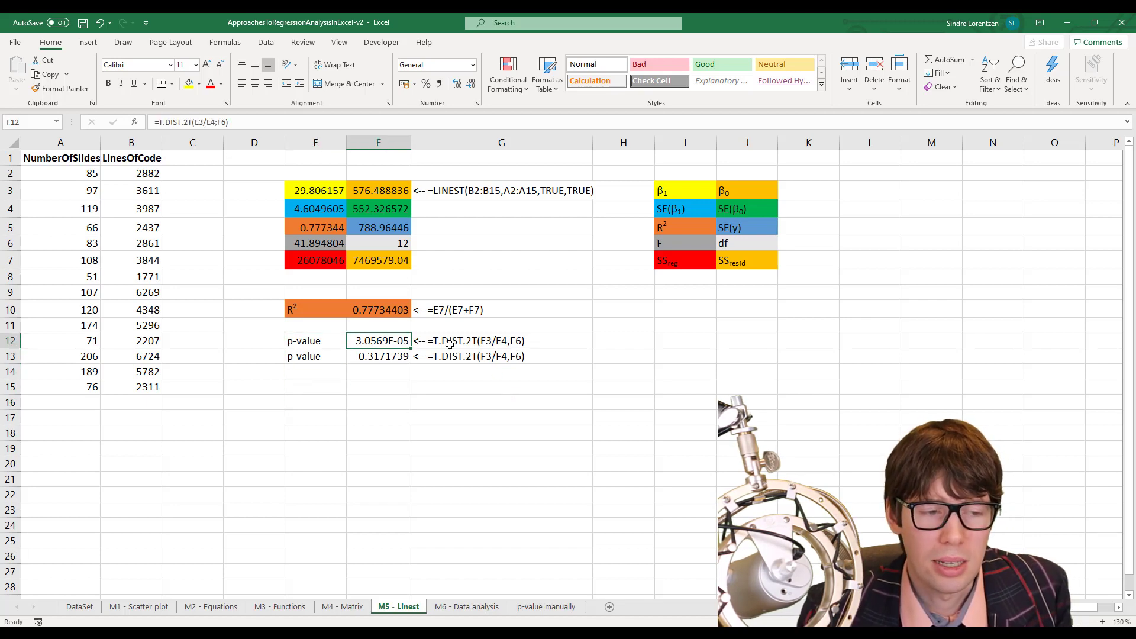
pyautogui.press('F2')
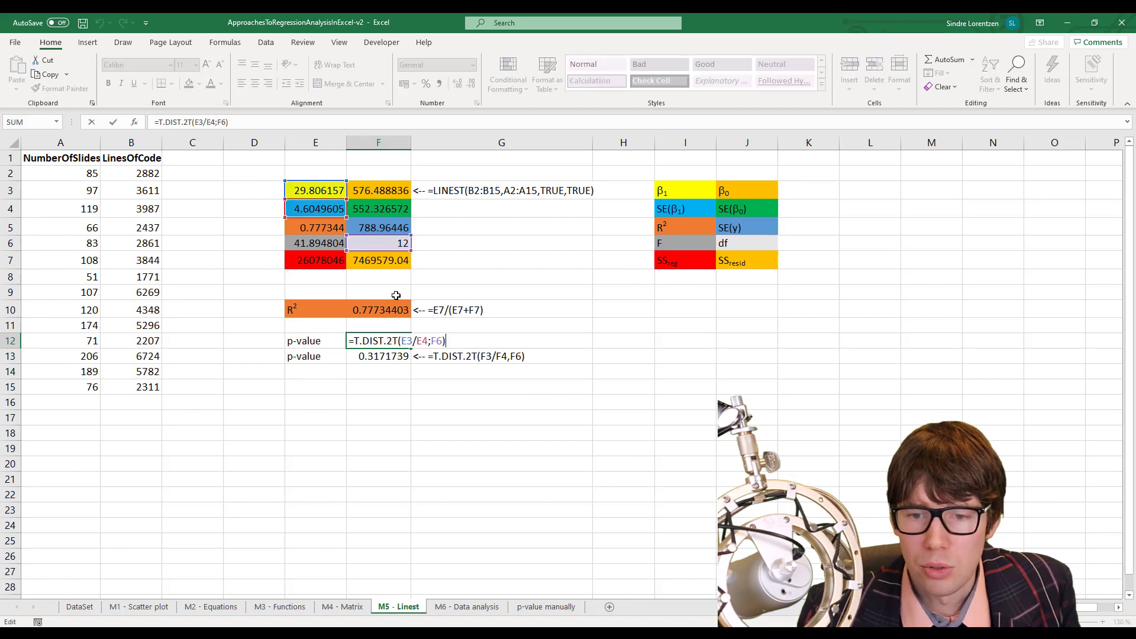
# Step: Highlight the E3/E4 ratio and the degrees-of-freedom argument F6 in the F12 formula, and close it unchanged
pyautogui.doubleClick(407, 341)
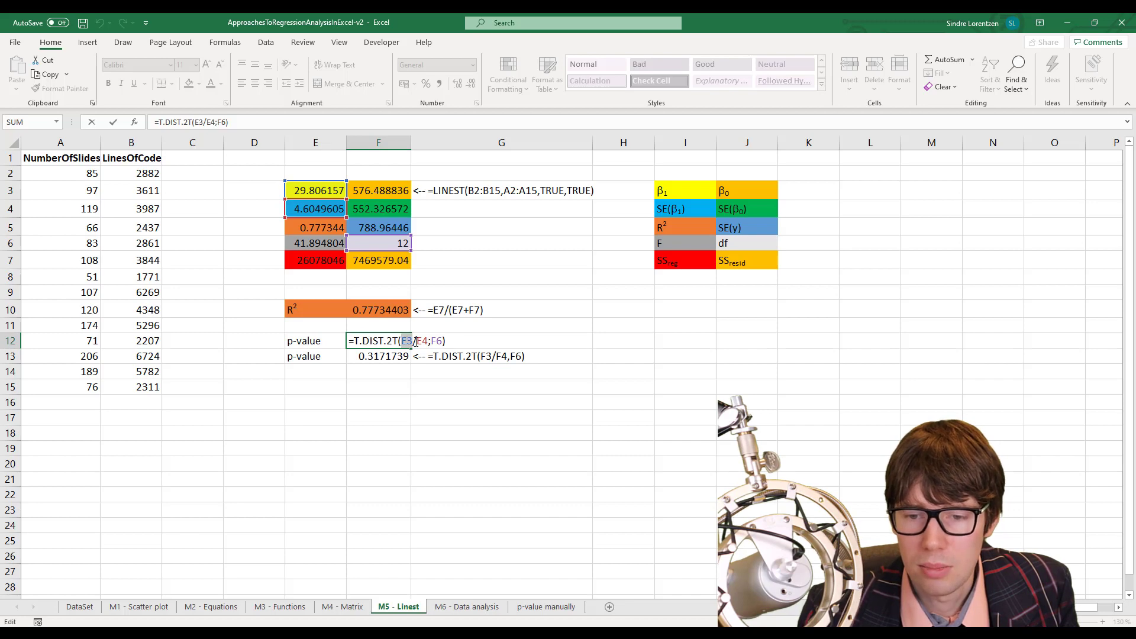
pyautogui.moveTo(415, 341); pyautogui.dragTo(424, 341)
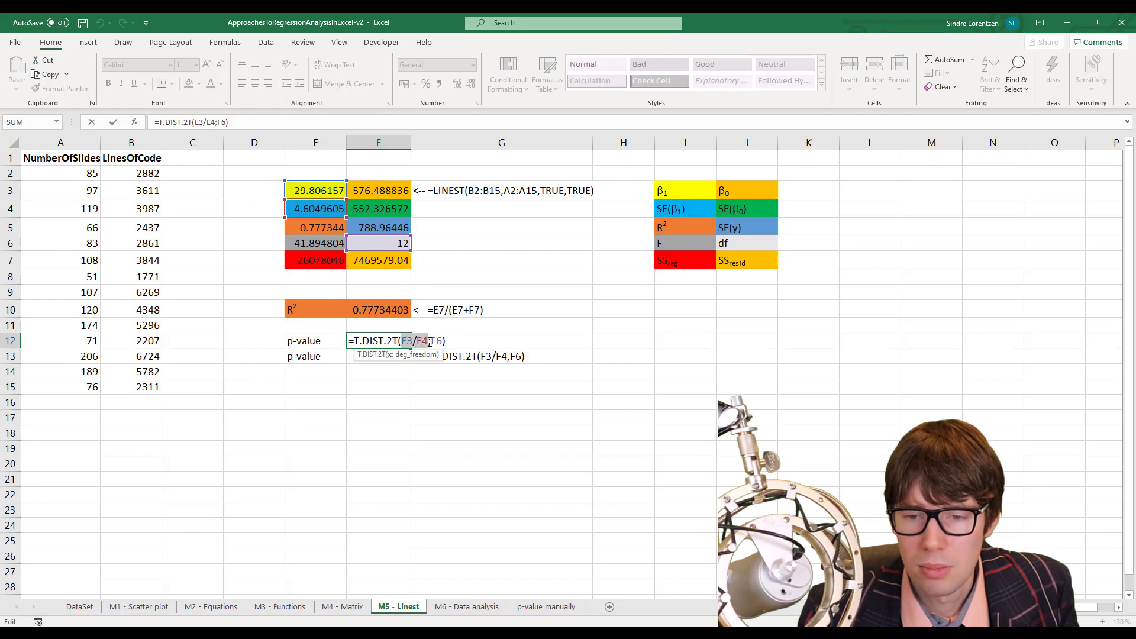
pyautogui.doubleClick(437, 340)
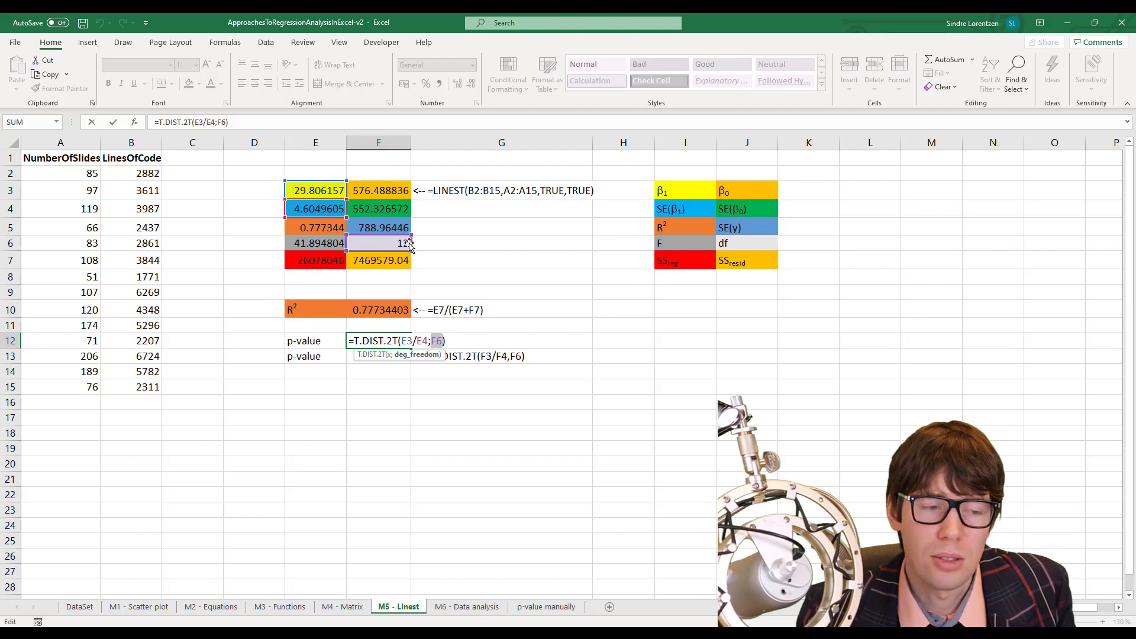
pyautogui.press('Return')
# Step: Select the whole LINEST output block E3:F7 for review and clear the selection
pyautogui.click(455, 259)
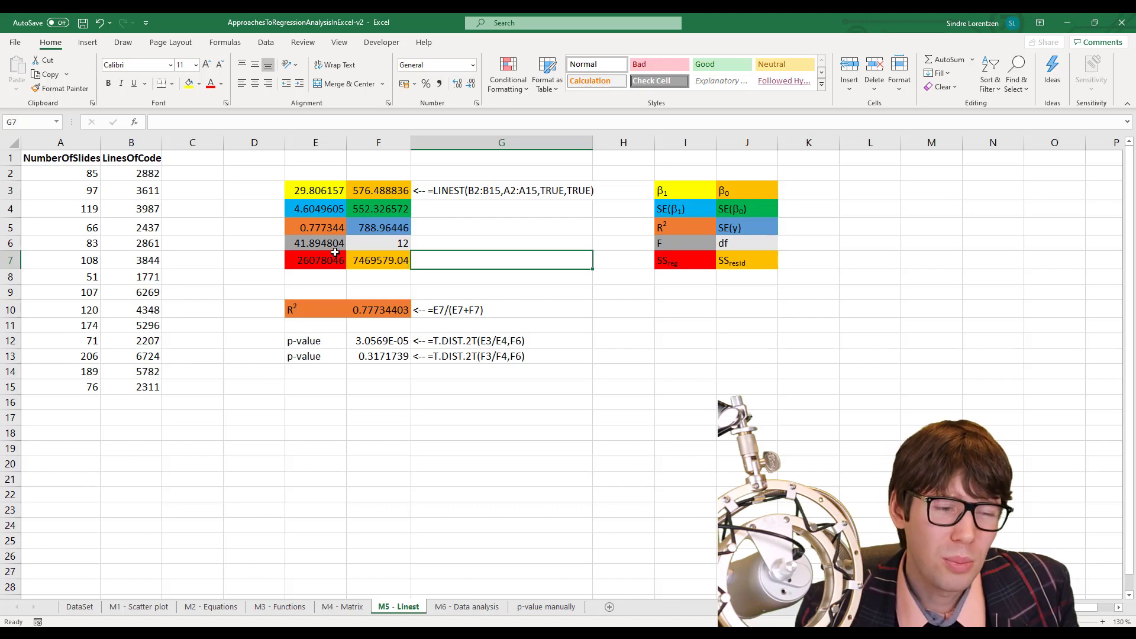
pyautogui.moveTo(302, 191); pyautogui.dragTo(361, 252)
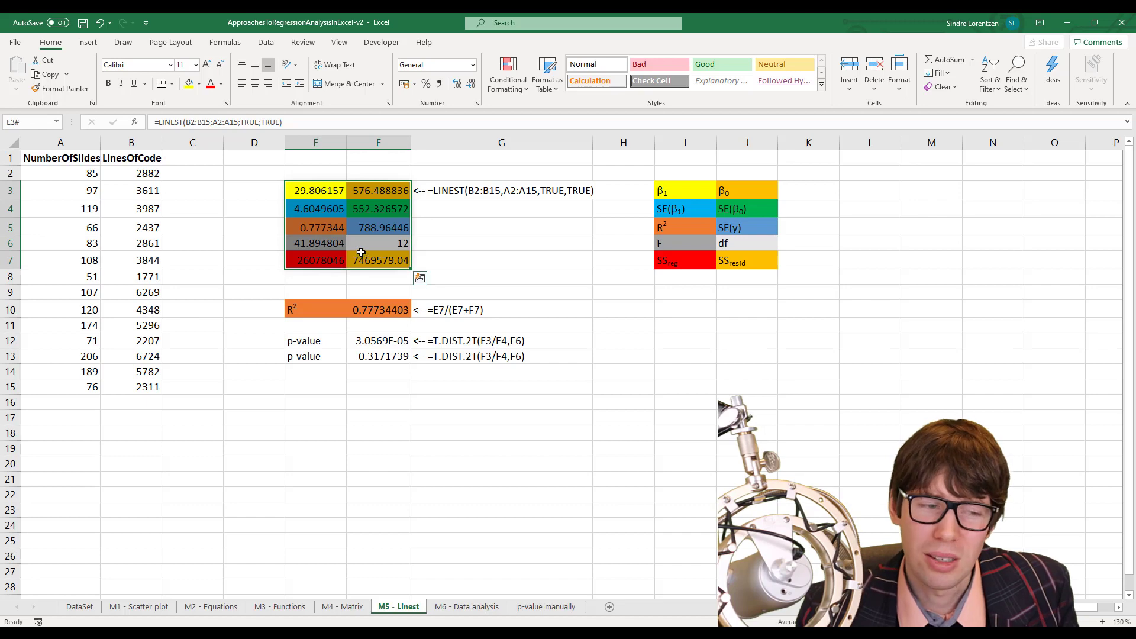
pyautogui.click(477, 263)
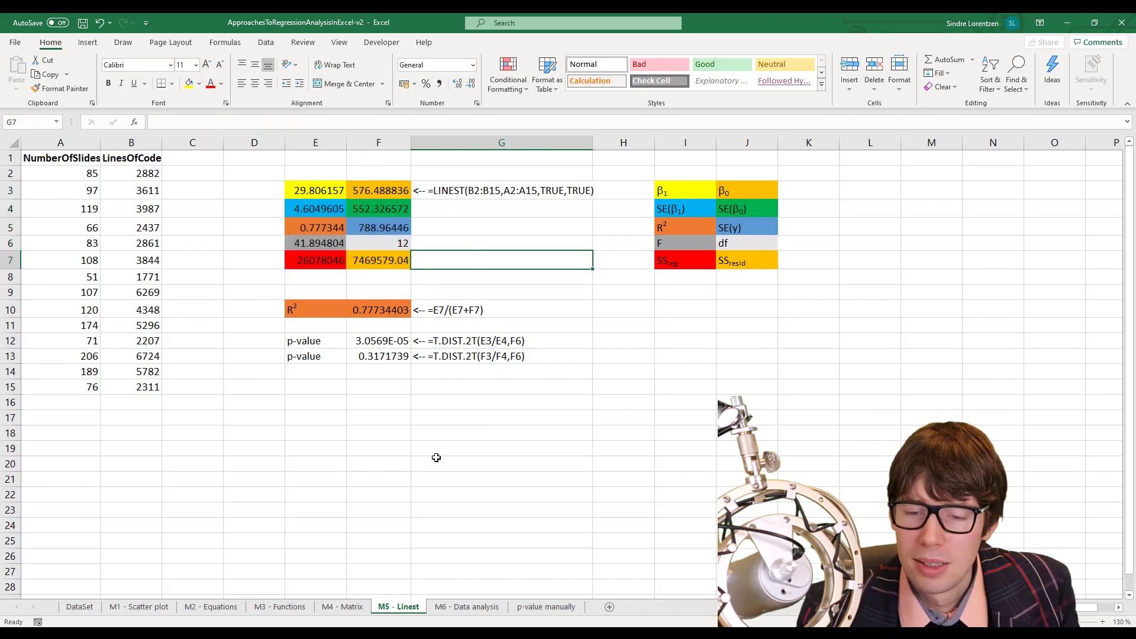
# Step: Go to the M6 - Data analysis sheet and review the data in A1:B15 and the existing Norwegian-labelled regression output
pyautogui.click(463, 608)
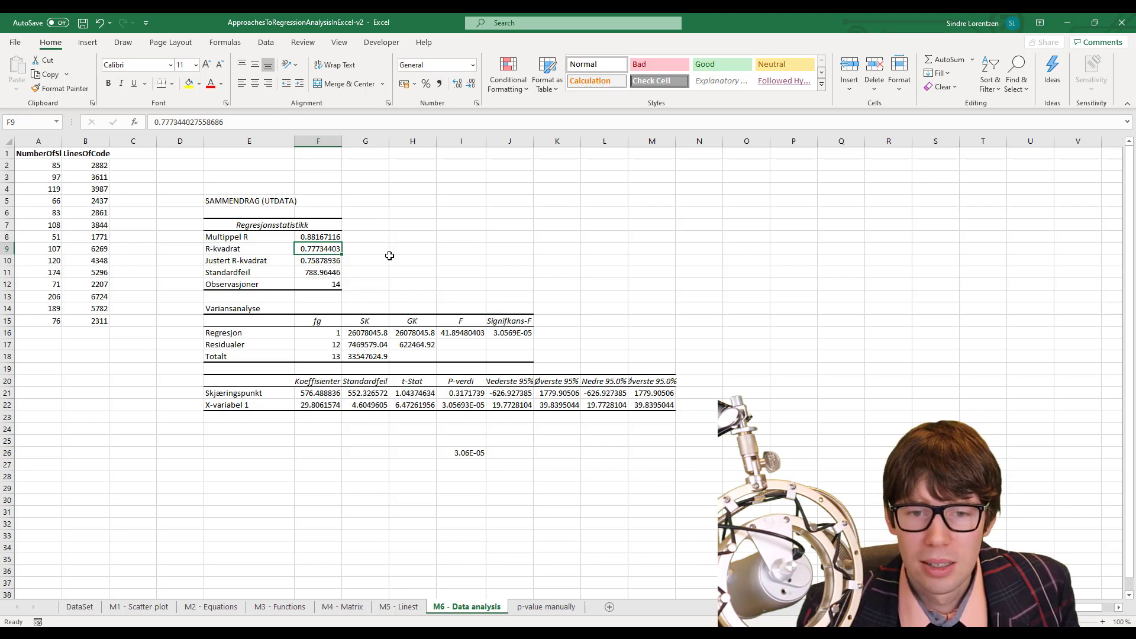
pyautogui.moveTo(39, 155); pyautogui.dragTo(88, 322)
pyautogui.click(276, 263)
pyautogui.click(320, 270)
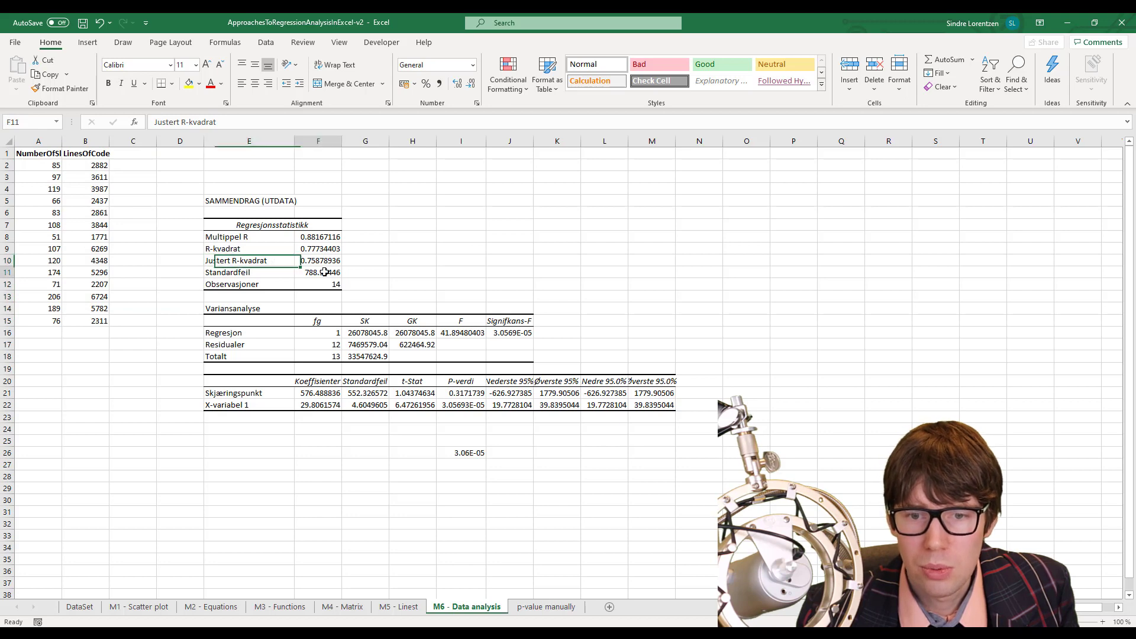
pyautogui.click(261, 363)
pyautogui.click(261, 408)
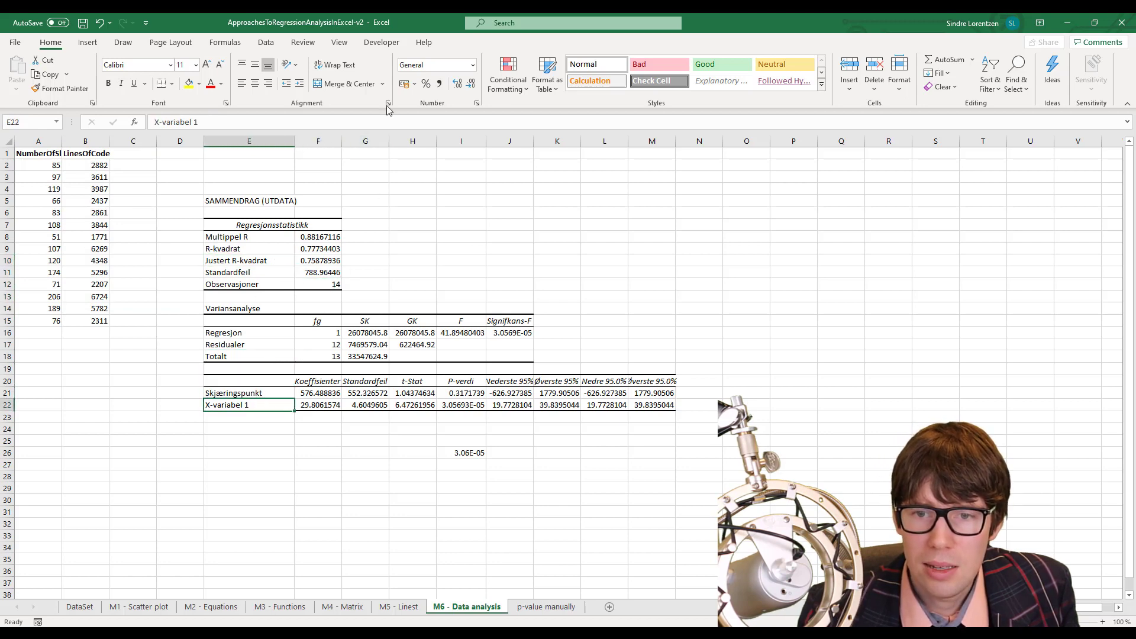
pyautogui.click(266, 44)
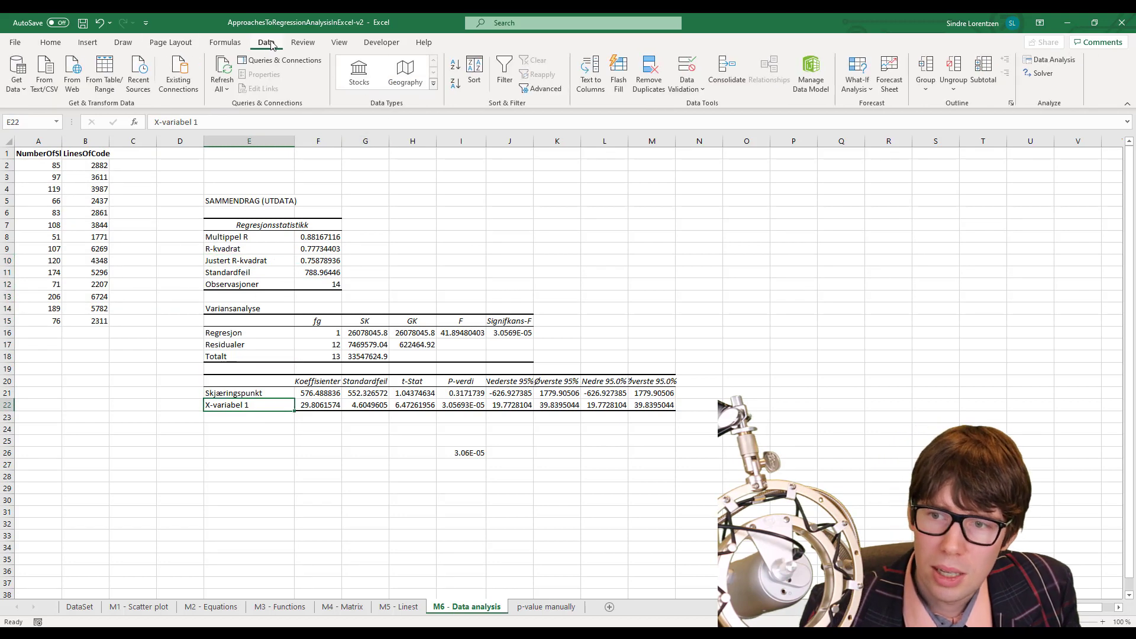
pyautogui.click(1044, 65)
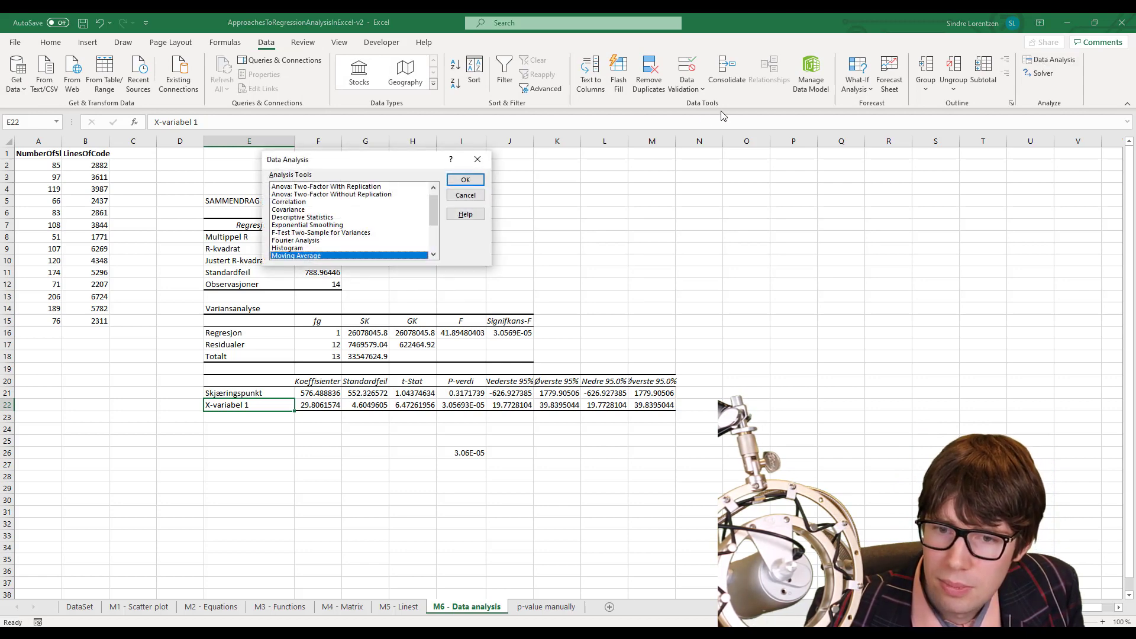
pyautogui.scroll(-1, 314, 254)
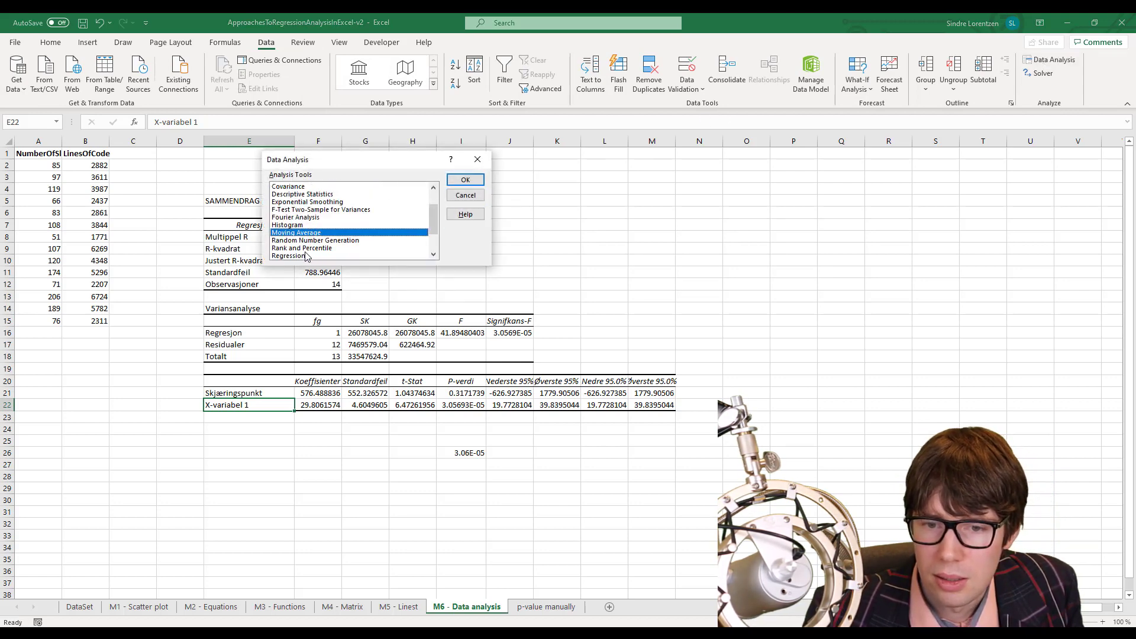
pyautogui.click(307, 255)
pyautogui.scroll(-1, 397, 242)
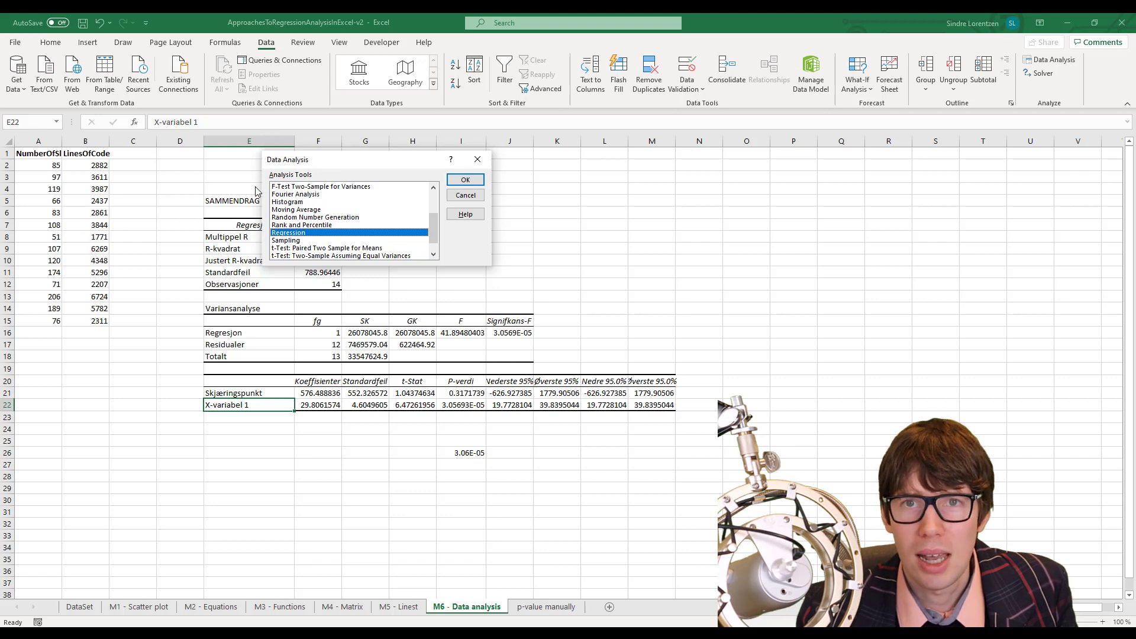
pyautogui.click(478, 160)
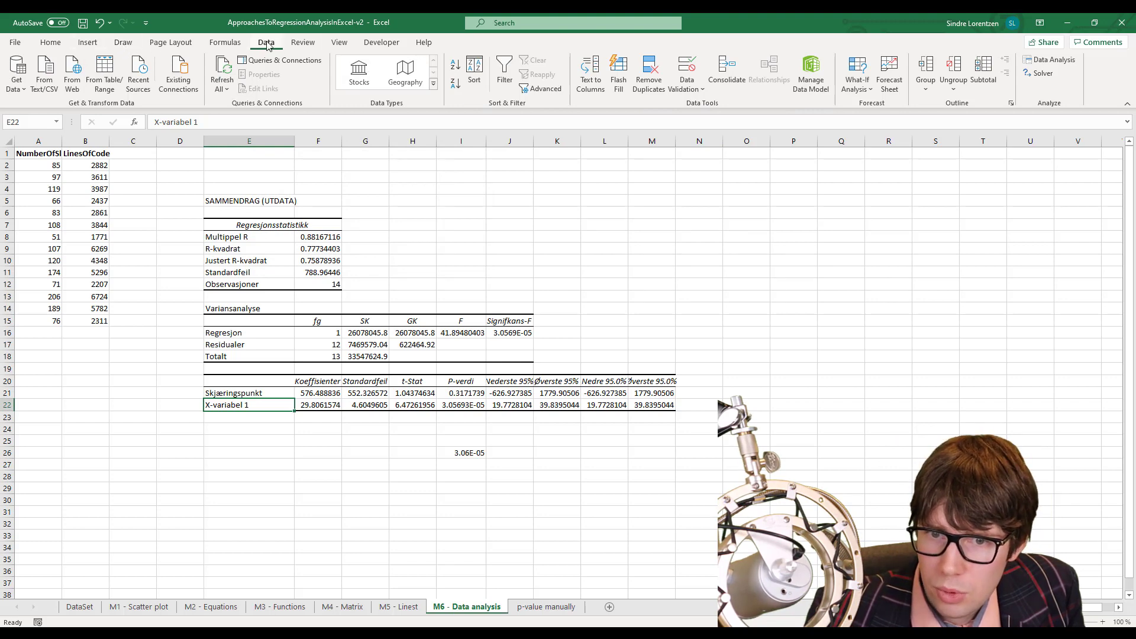
# Step: Start a Regression from the Data Analysis tools, with Y range B2:B15 and X range A2:A15
pyautogui.click(1062, 65)
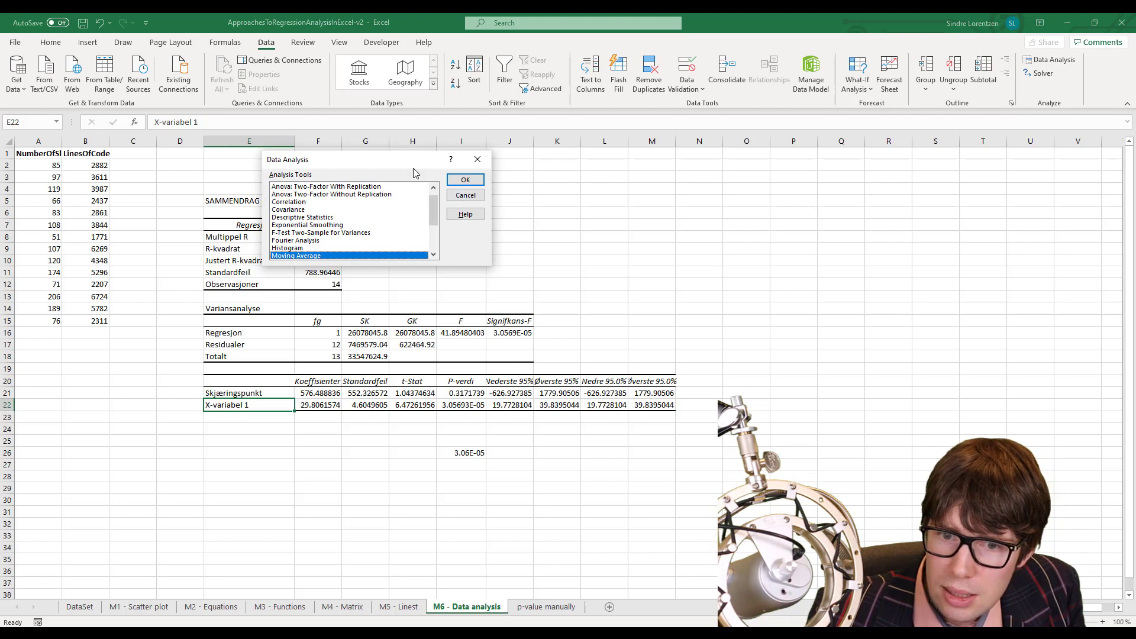
pyautogui.scroll(-2, 299, 237)
pyautogui.click(296, 232)
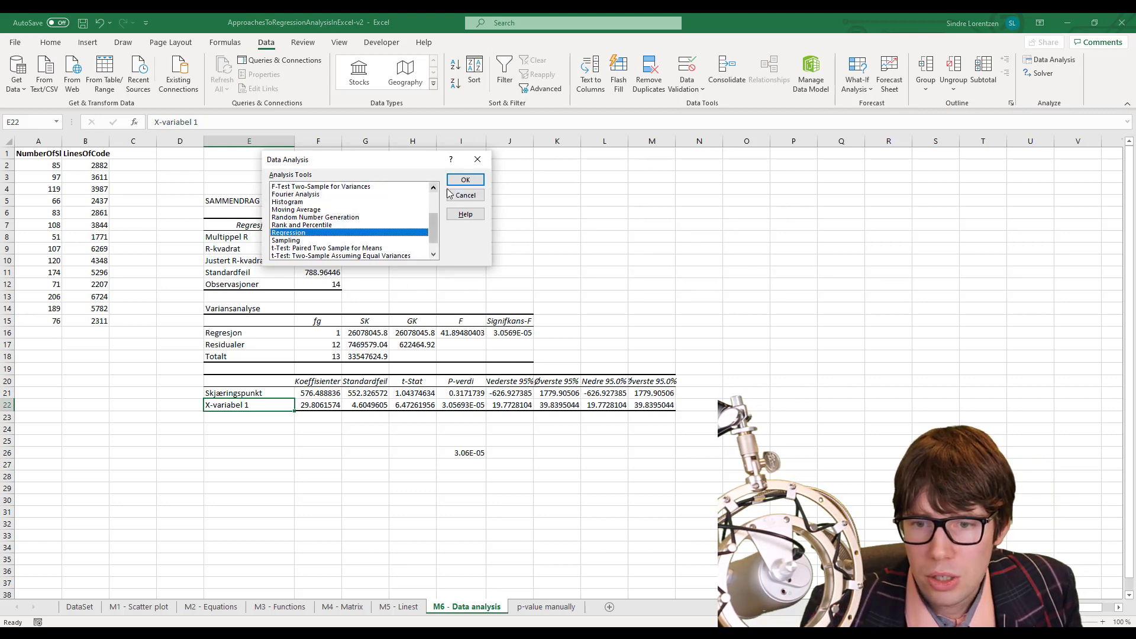
pyautogui.click(464, 182)
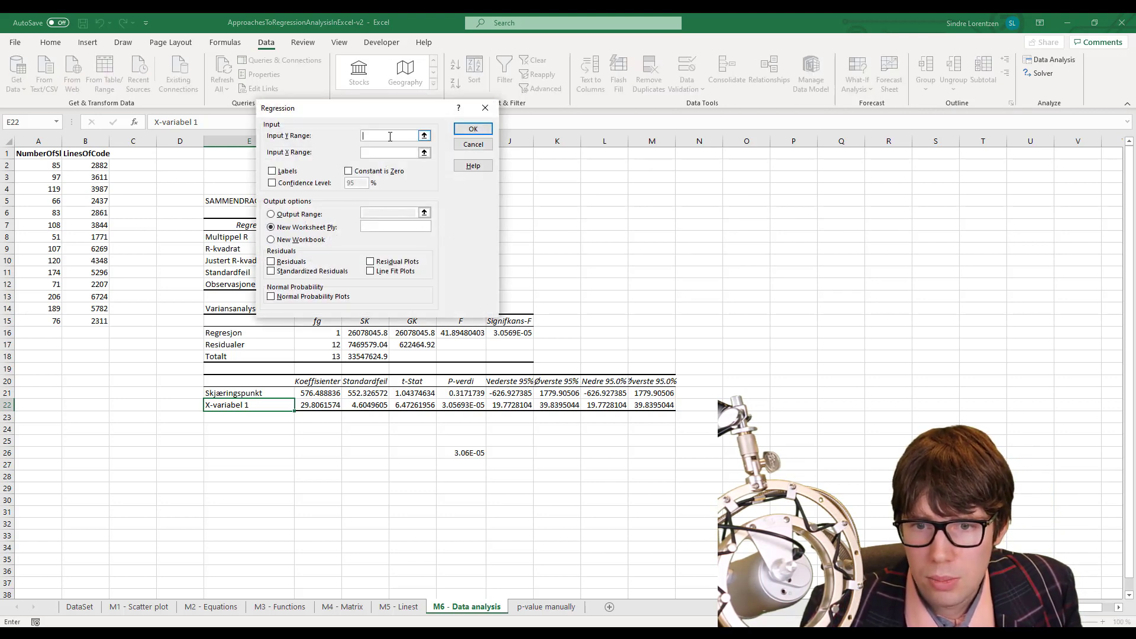
pyautogui.moveTo(85, 166); pyautogui.dragTo(90, 317)
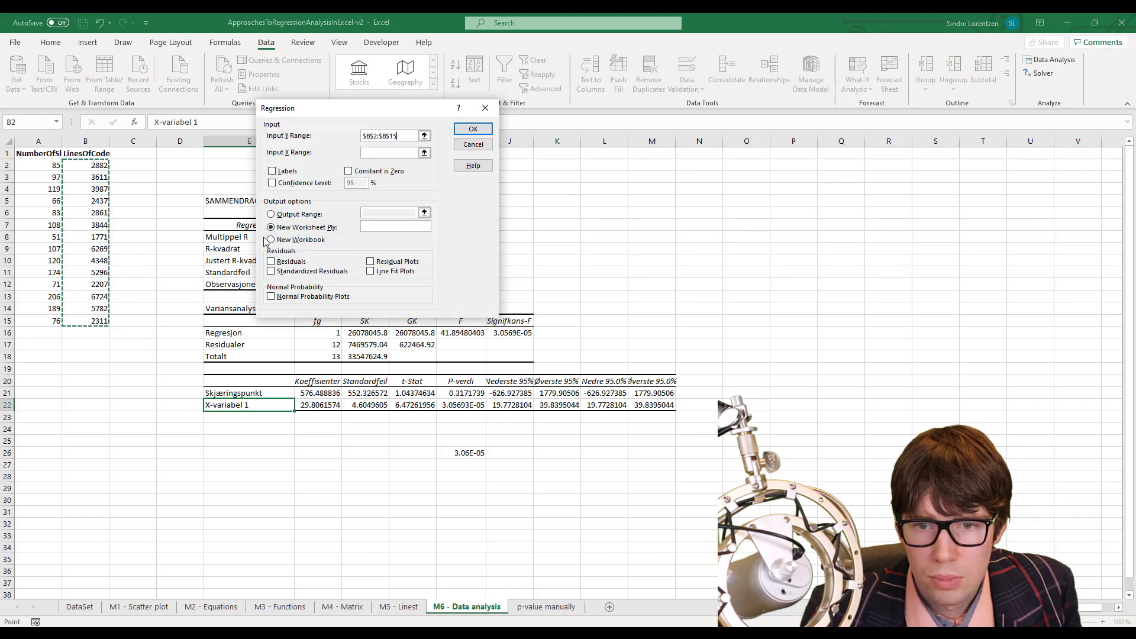
pyautogui.click(375, 154)
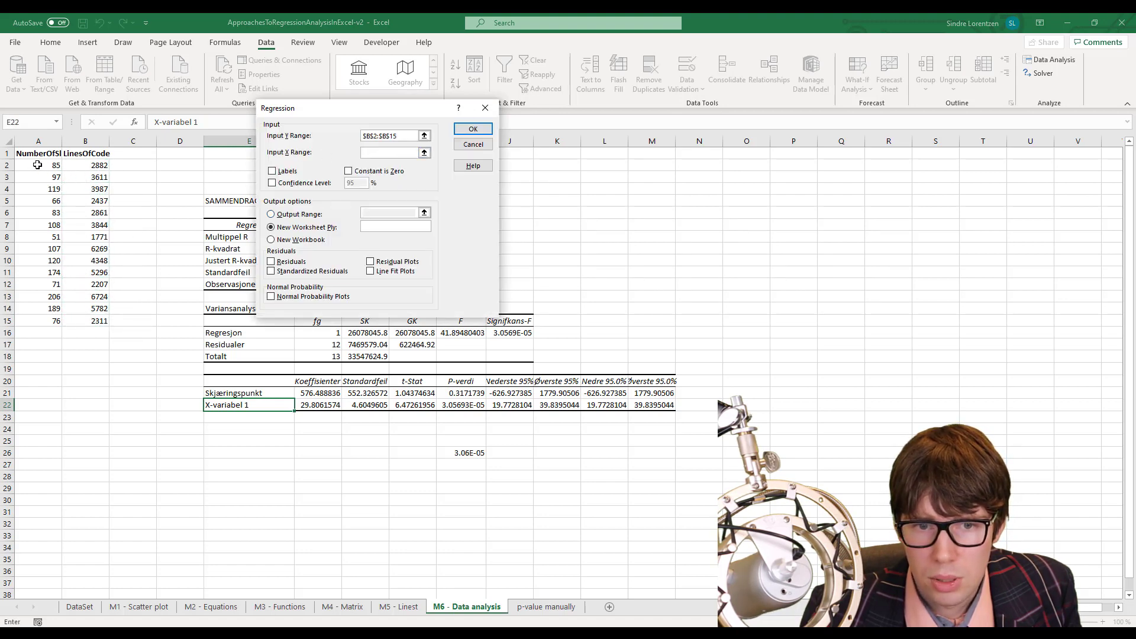
pyautogui.moveTo(38, 167); pyautogui.dragTo(49, 320)
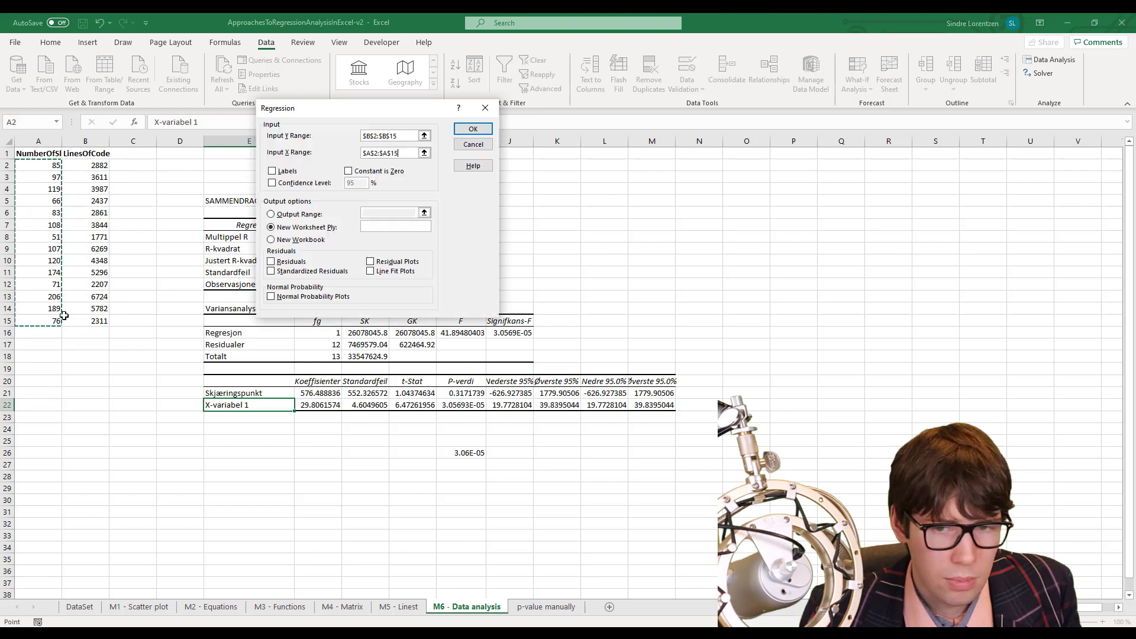
# Step: Set the output range to cell E32 on the same sheet and generate the regression summary
pyautogui.click(270, 215)
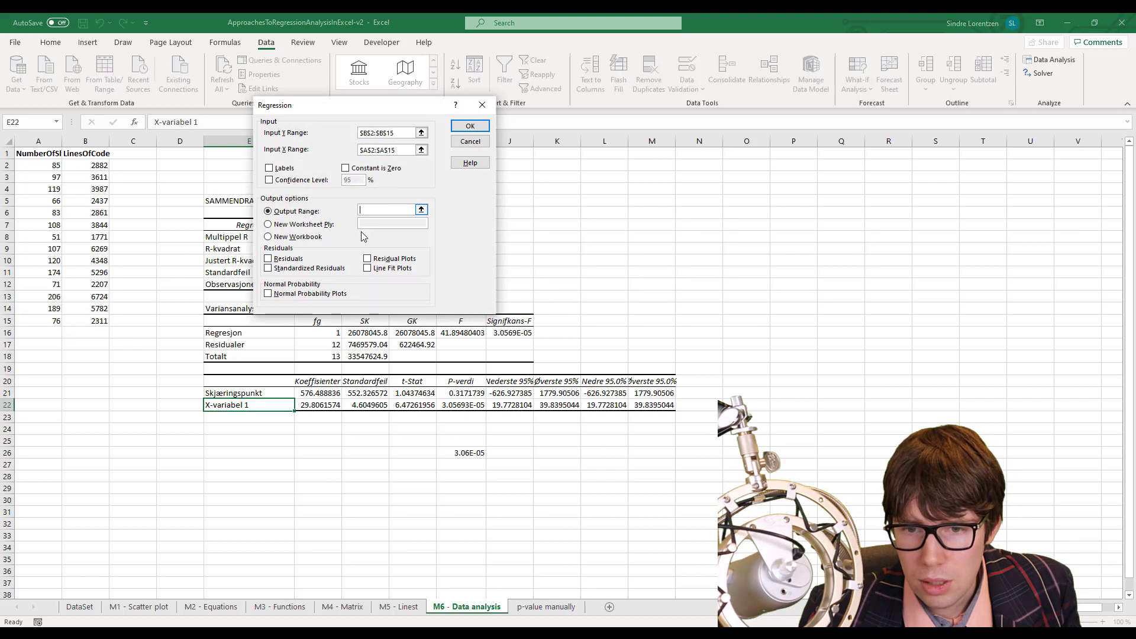
pyautogui.click(246, 525)
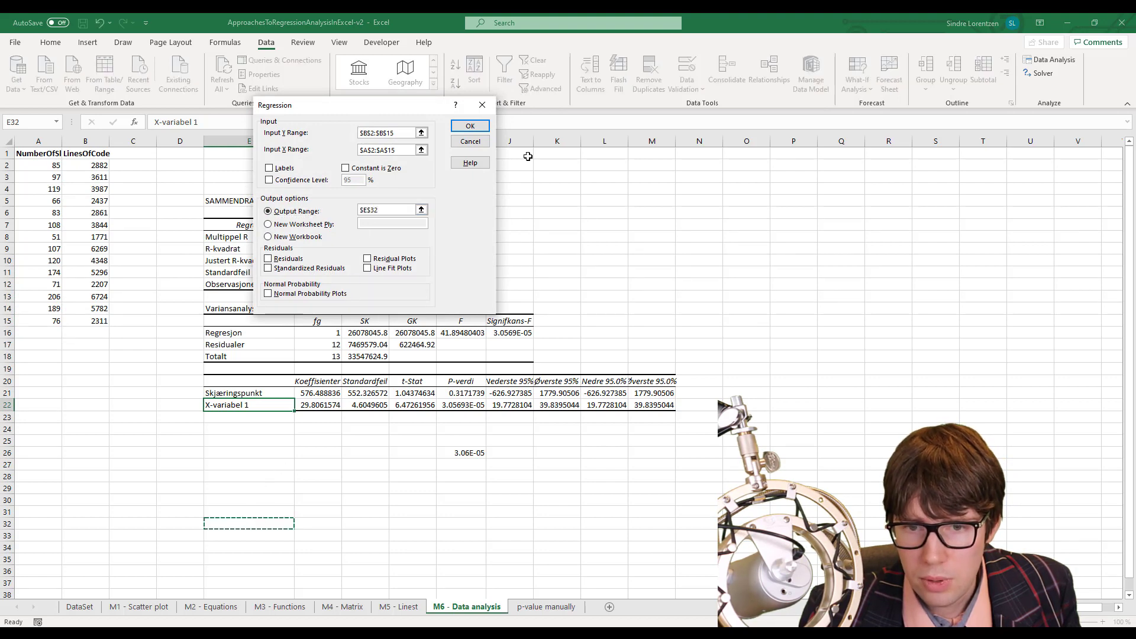
pyautogui.click(470, 126)
pyautogui.scroll(-4, 439, 245)
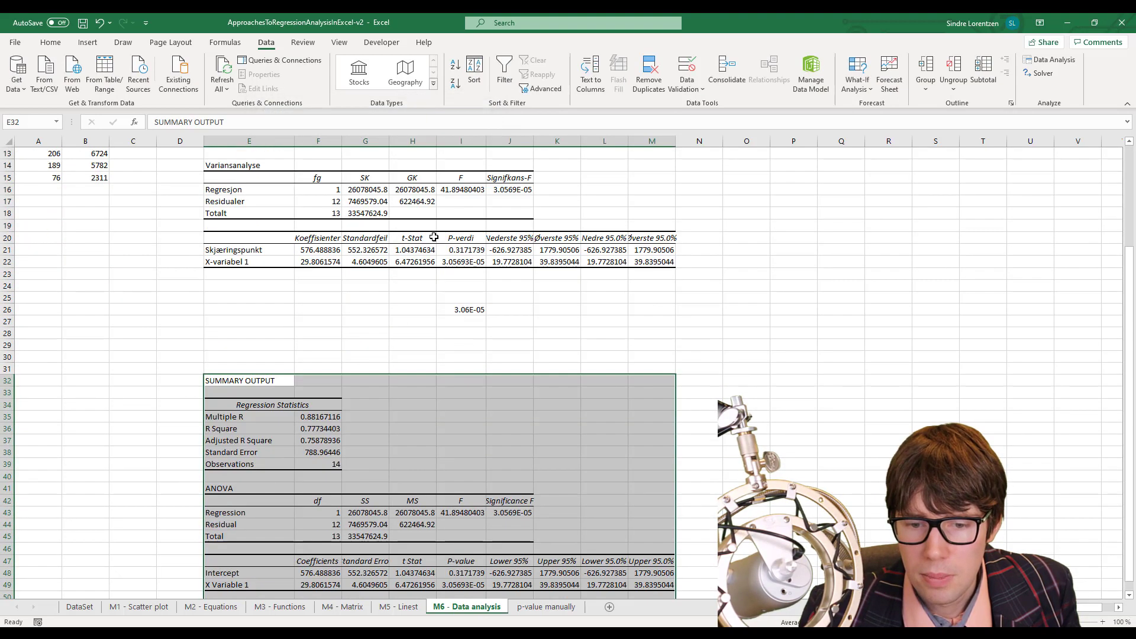
pyautogui.scroll(-2, 434, 237)
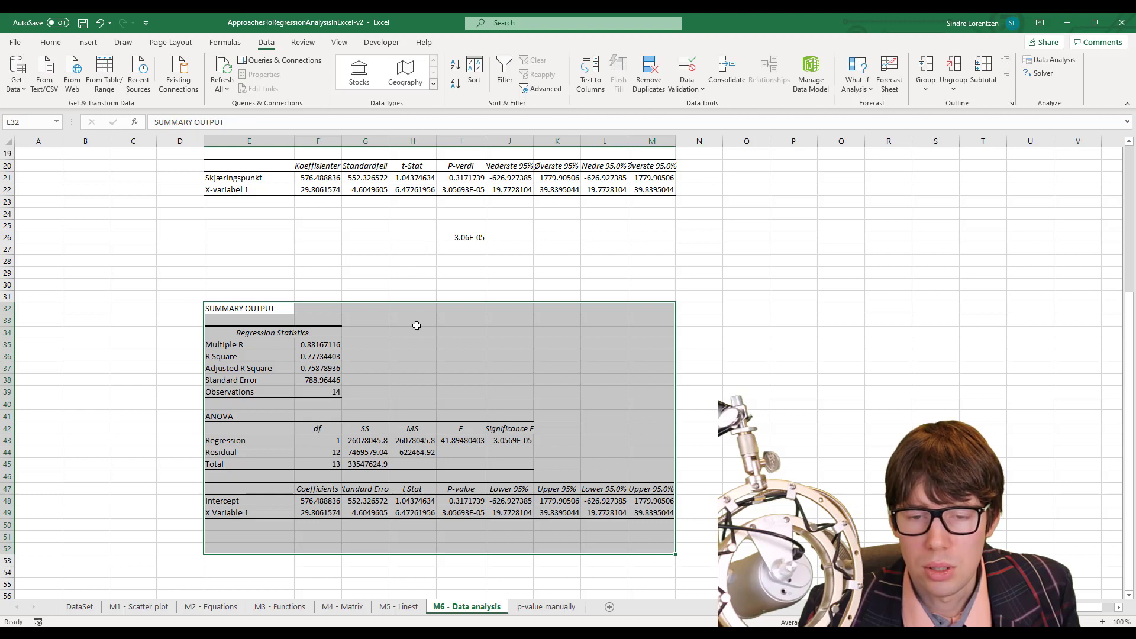
# Step: Review R Square, Adjusted R Square, the coefficients with their standard errors, and the p-values in the new summary output
pyautogui.click(416, 354)
pyautogui.scroll(-1, 374, 383)
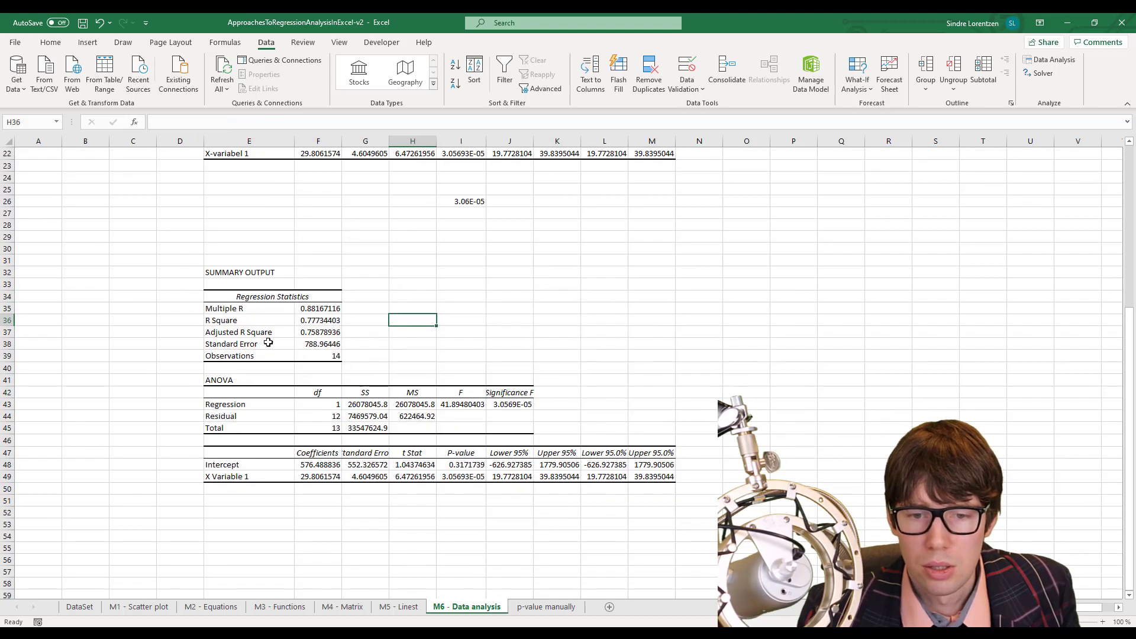
pyautogui.moveTo(236, 321); pyautogui.dragTo(315, 321)
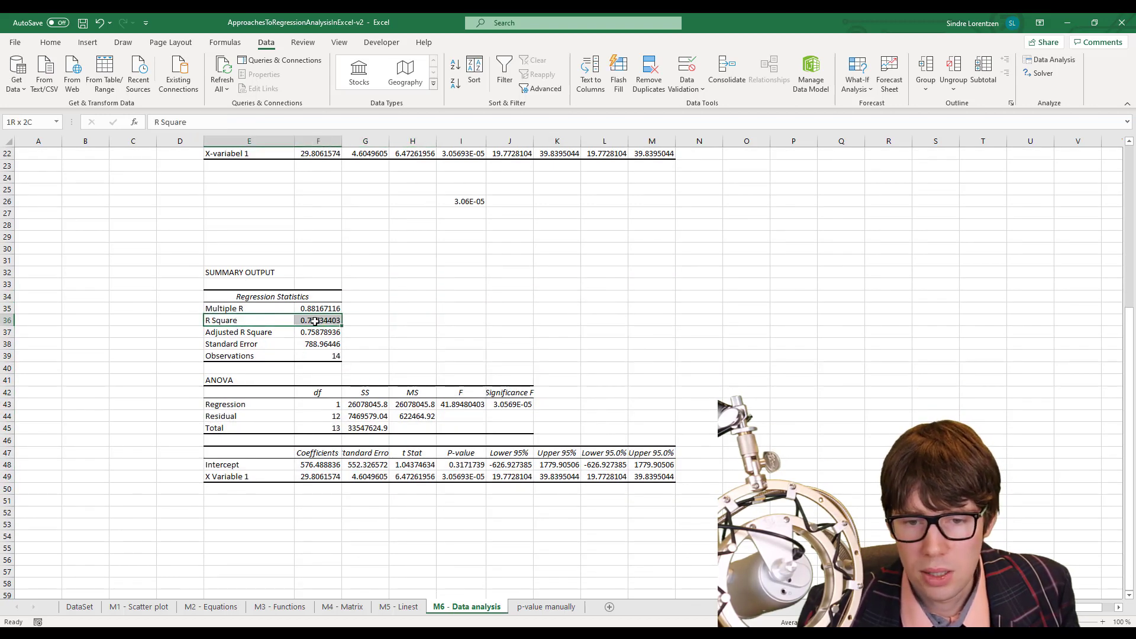
pyautogui.moveTo(249, 332); pyautogui.dragTo(316, 332)
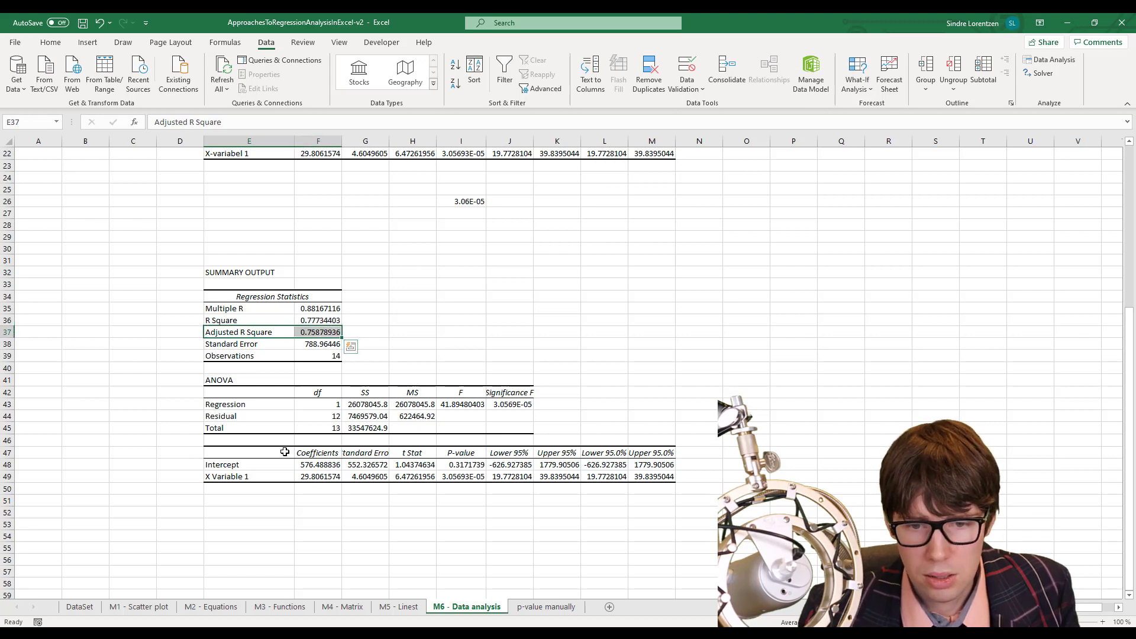
pyautogui.moveTo(316, 467); pyautogui.dragTo(377, 477)
pyautogui.click(377, 466)
pyautogui.moveTo(461, 466); pyautogui.dragTo(461, 477)
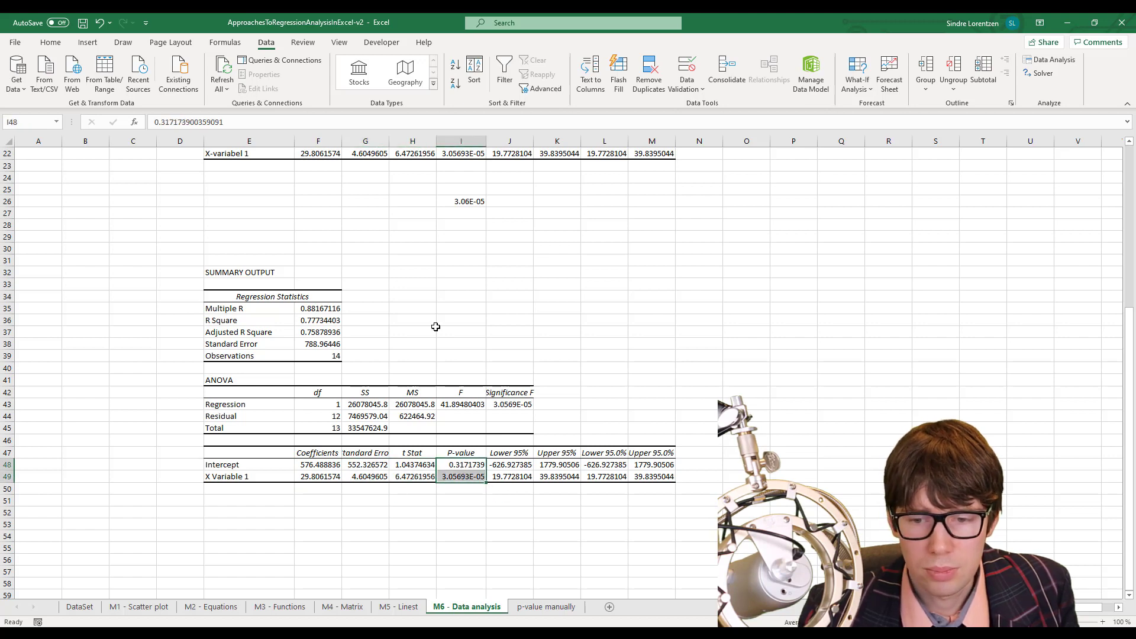
# Step: Compare the summary output with the M5 - Linest sheet, and return to M6 - Data analysis with the selection cleared
pyautogui.click(399, 607)
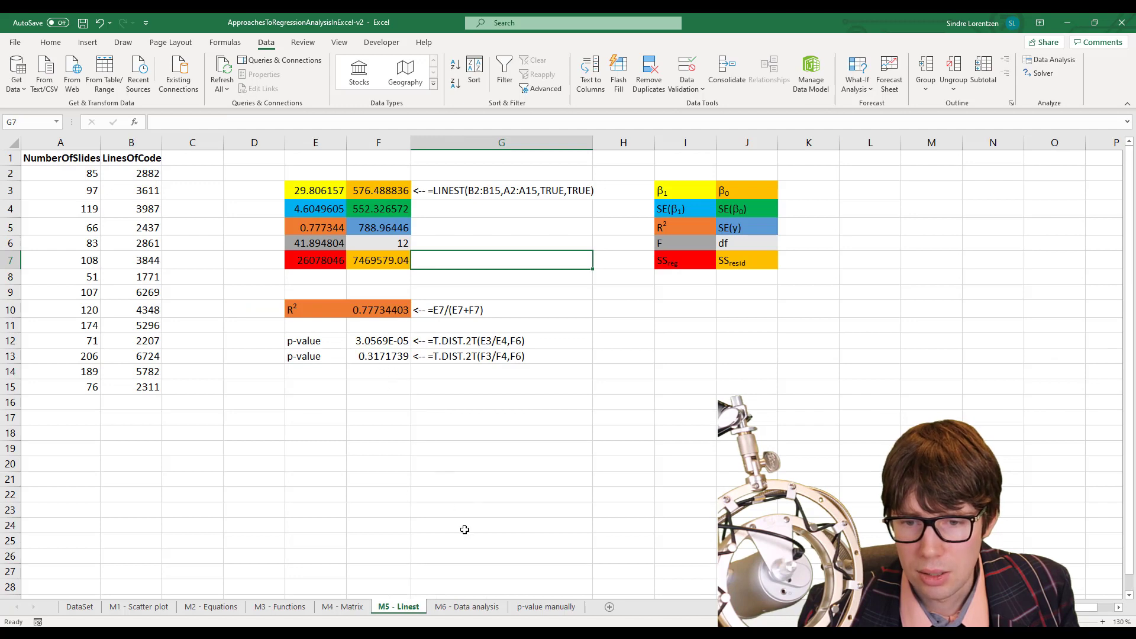
pyautogui.click(467, 607)
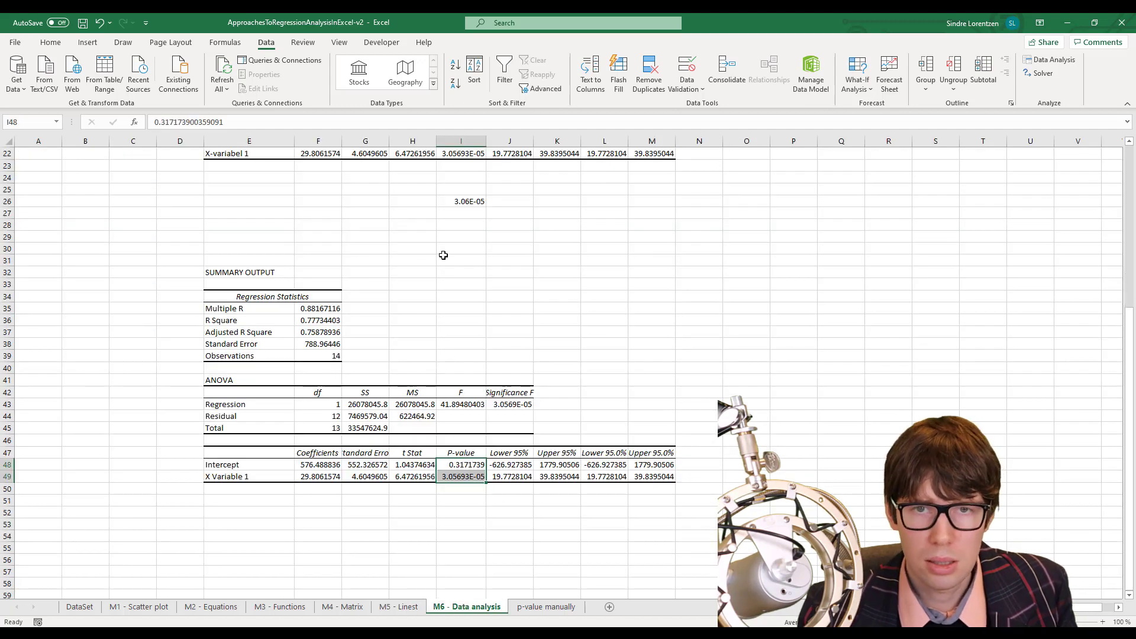
pyautogui.click(424, 263)
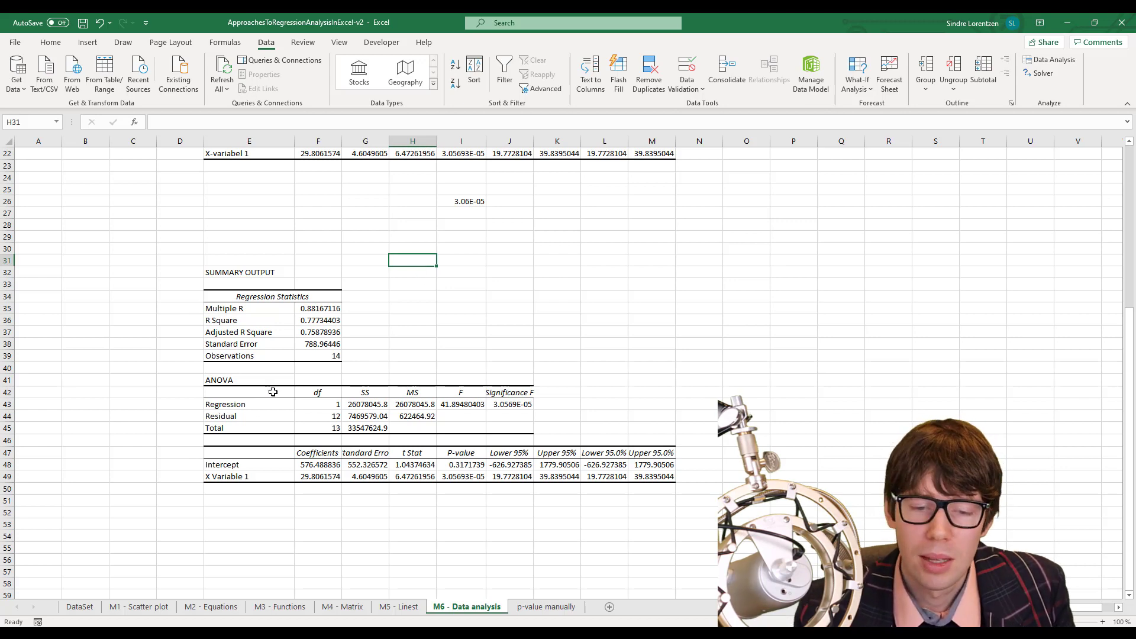
# Step: Review the scatter plot trendline on M1, the coefficient equations on M2 and the SLOPE and INTERCEPT formulas on M3
pyautogui.click(147, 609)
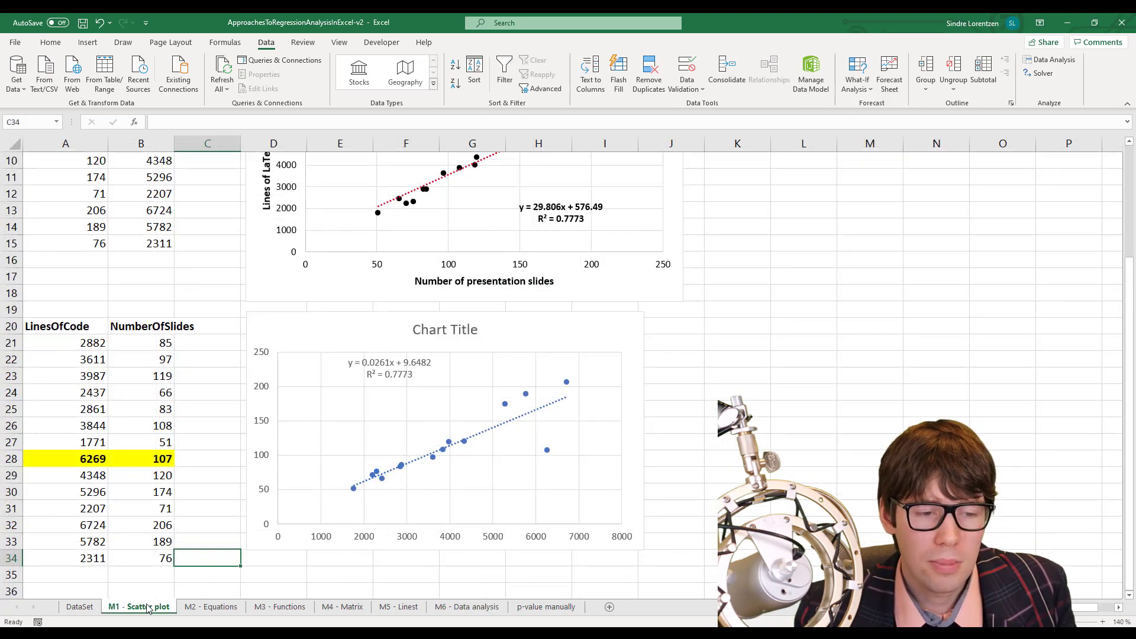
pyautogui.scroll(5, 368, 348)
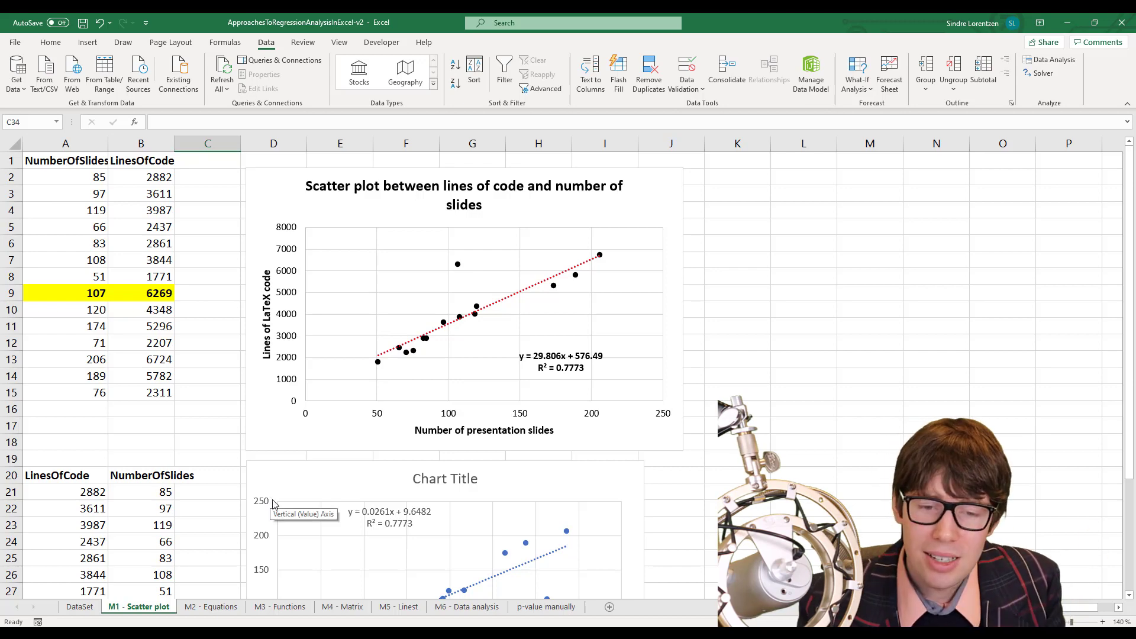
pyautogui.click(197, 610)
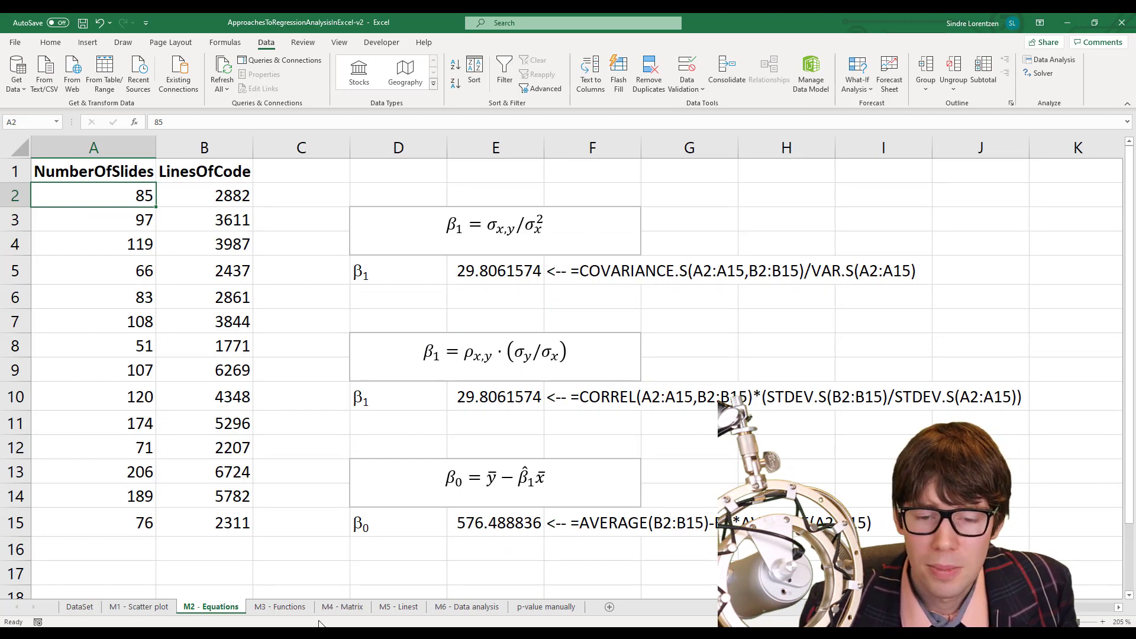
pyautogui.click(289, 609)
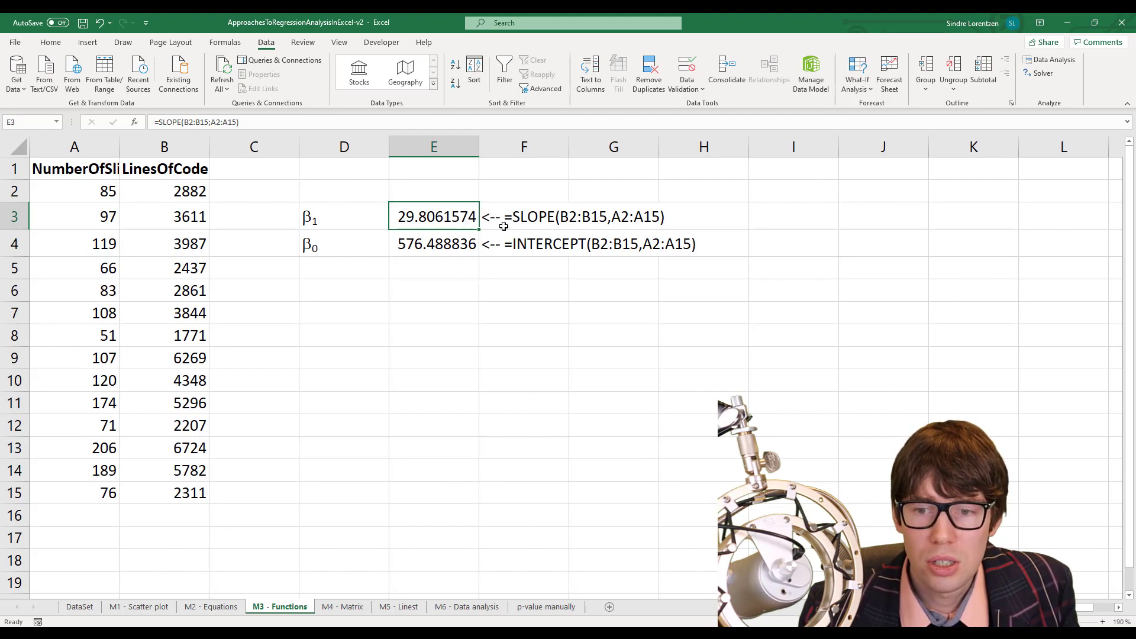
# Step: Inspect the MMULT/MINVERSE array formula in cell F9 of the M4 - Matrix sheet, leaving it as is
pyautogui.click(353, 610)
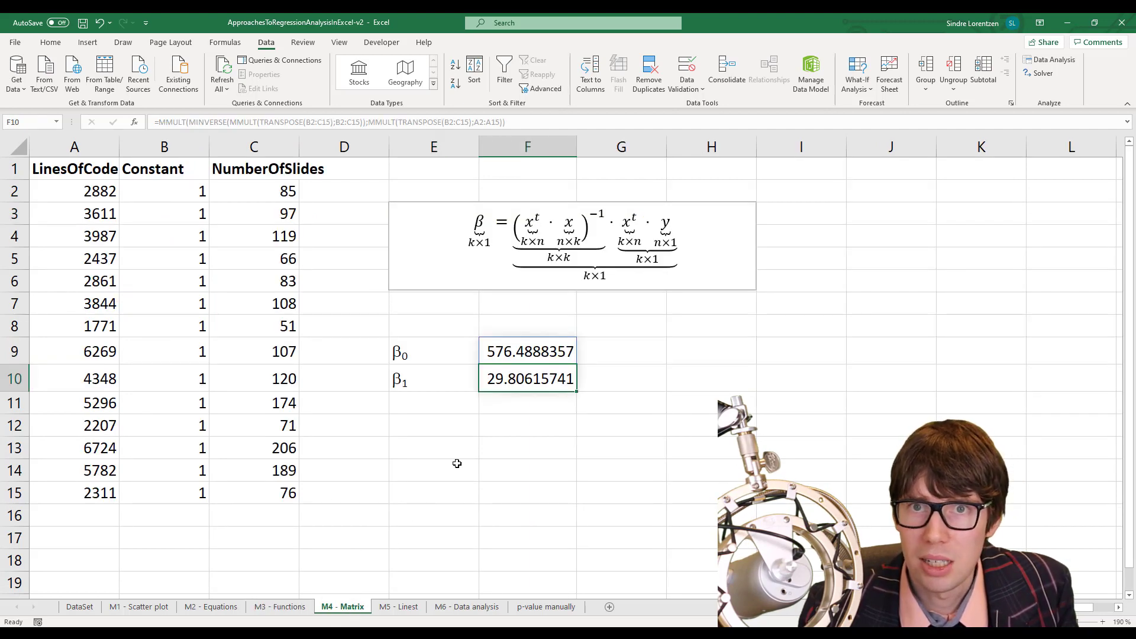
pyautogui.click(536, 349)
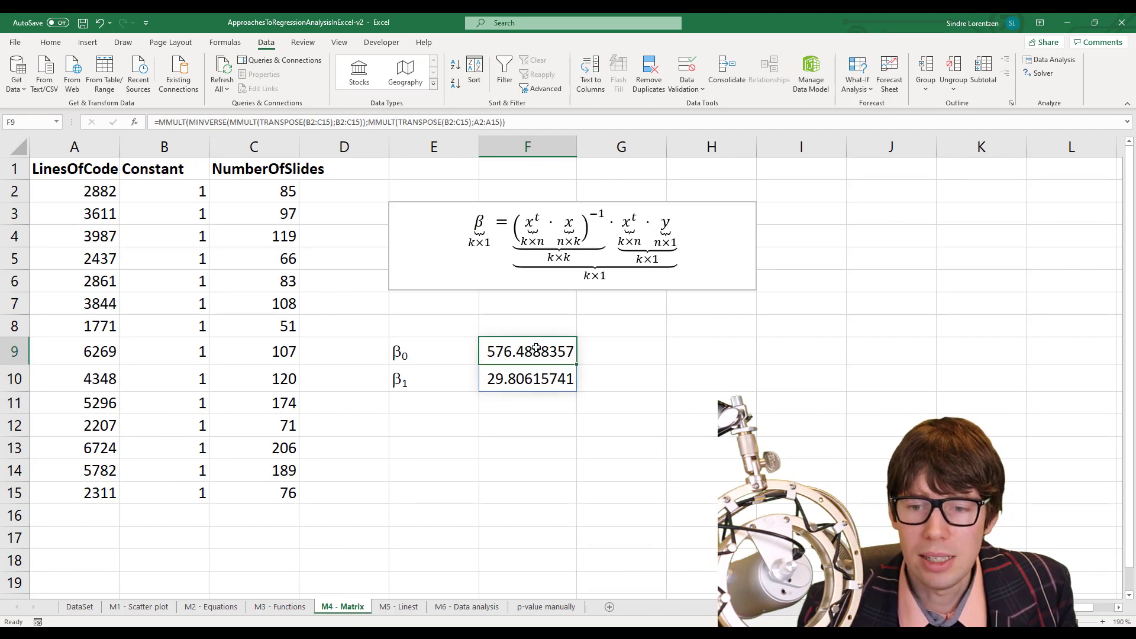
pyautogui.doubleClick(534, 349)
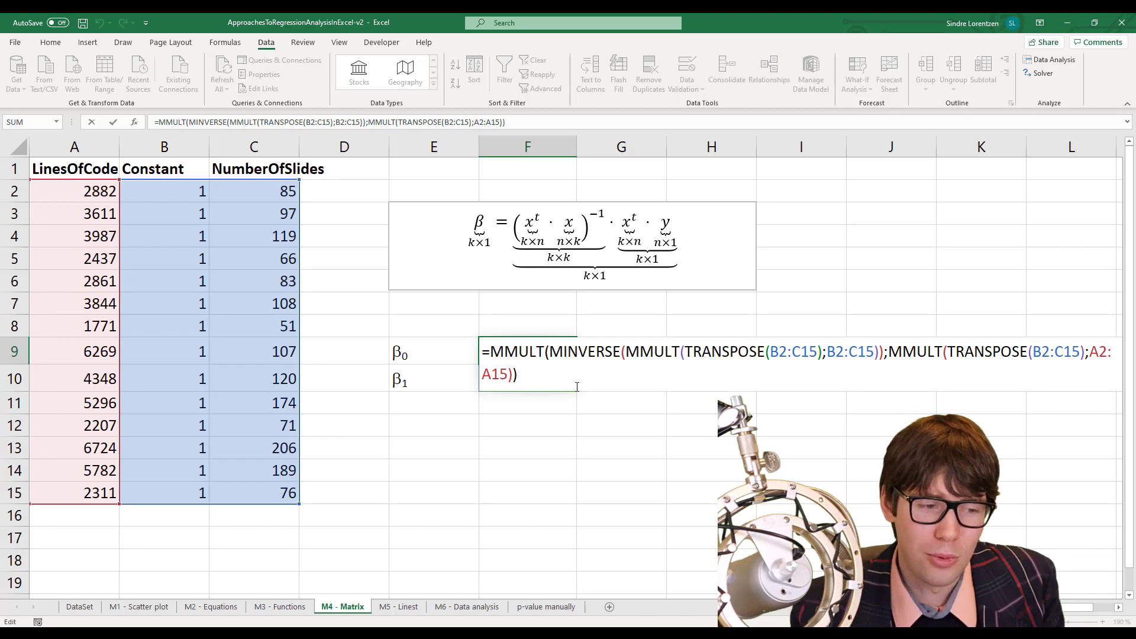
pyautogui.press('Return')
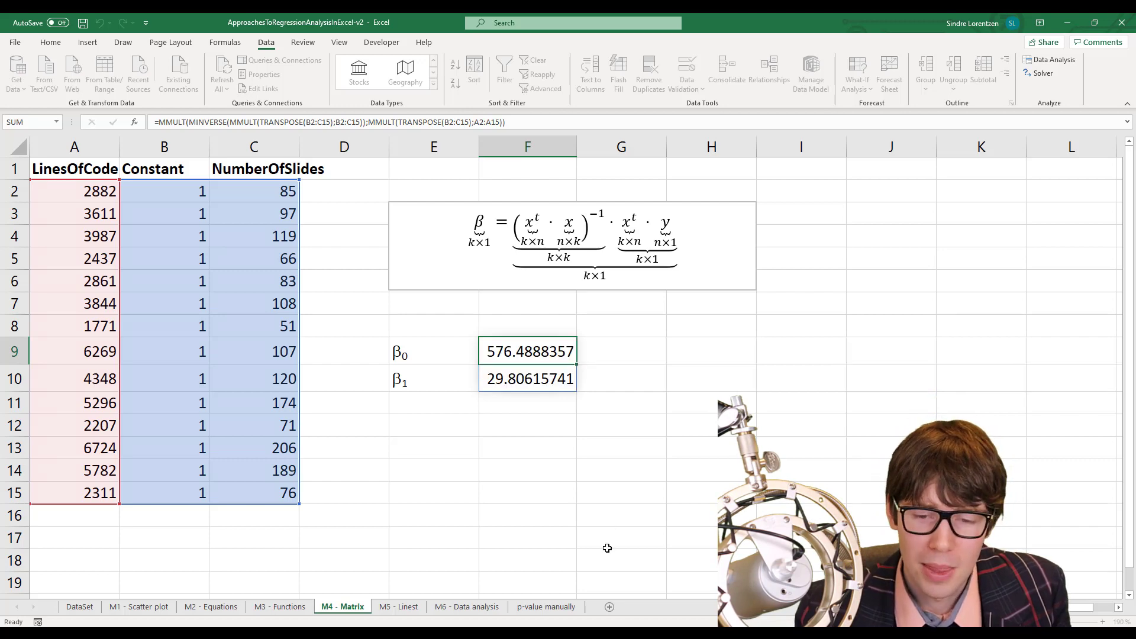
# Step: Review the LINEST results on the M5 - Linest sheet and the regression outputs on M6 - Data analysis
pyautogui.click(398, 606)
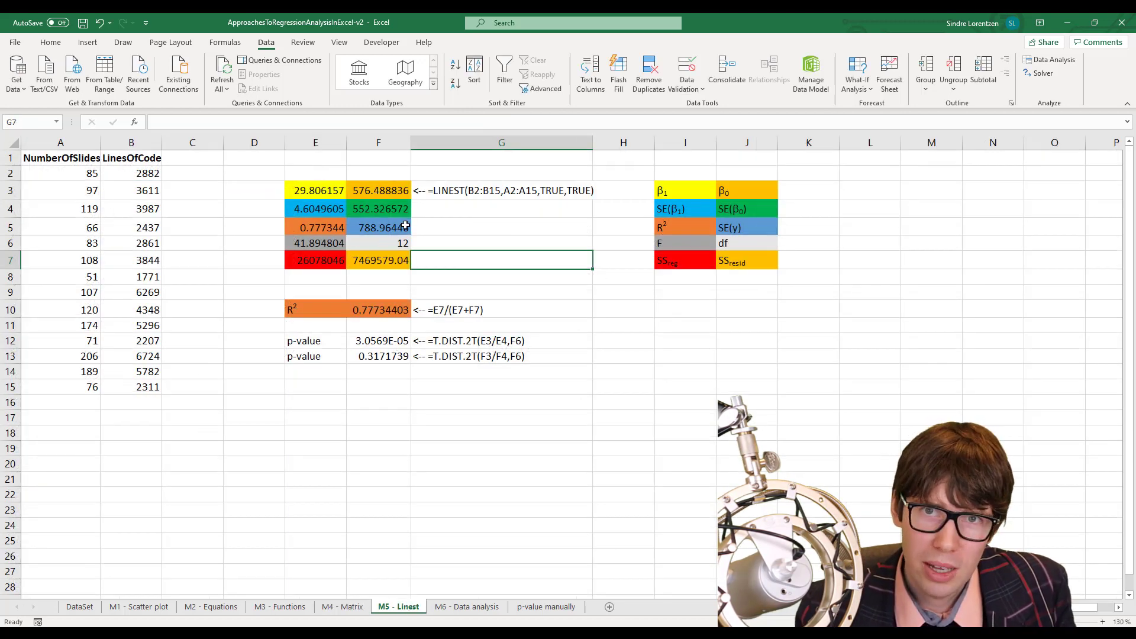
pyautogui.click(489, 608)
pyautogui.scroll(7, 390, 385)
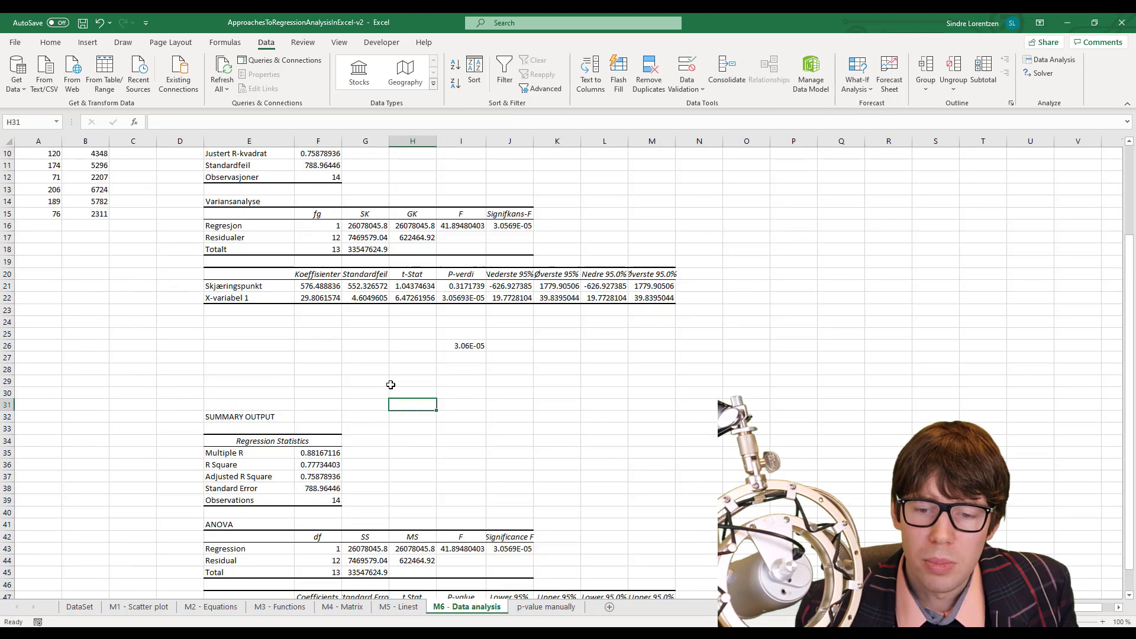